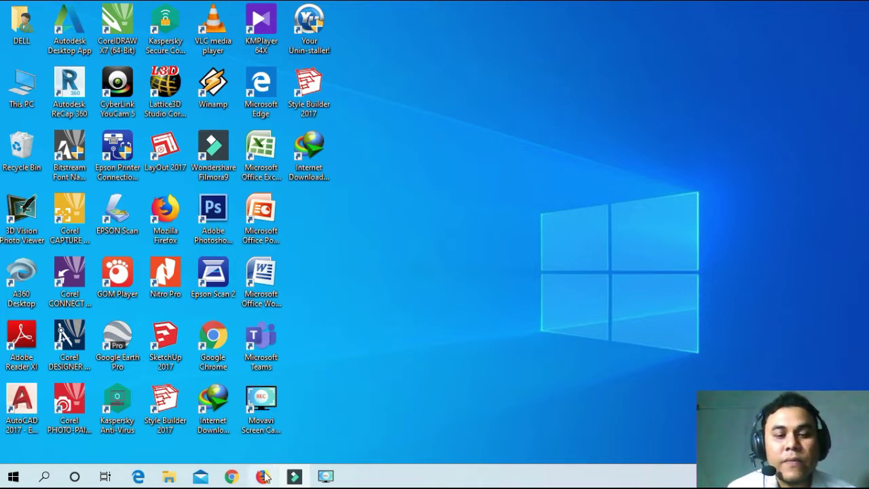
mouse_move(265, 475)
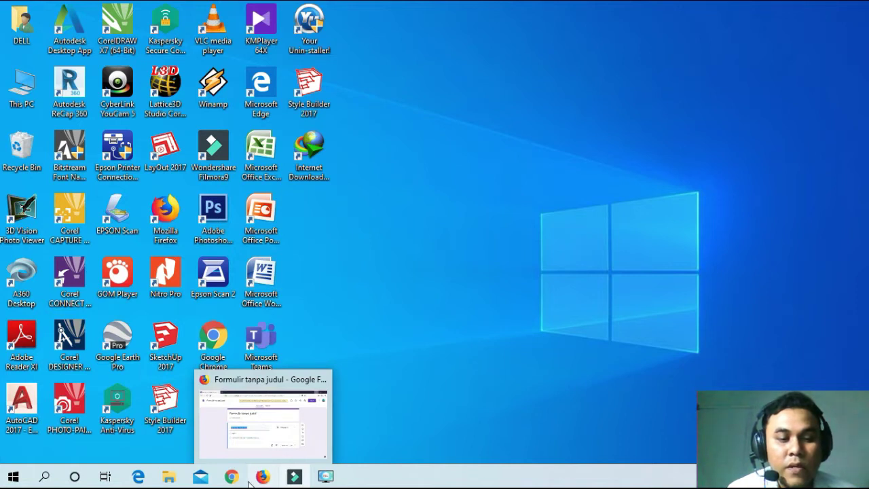
mouse_move(231, 480)
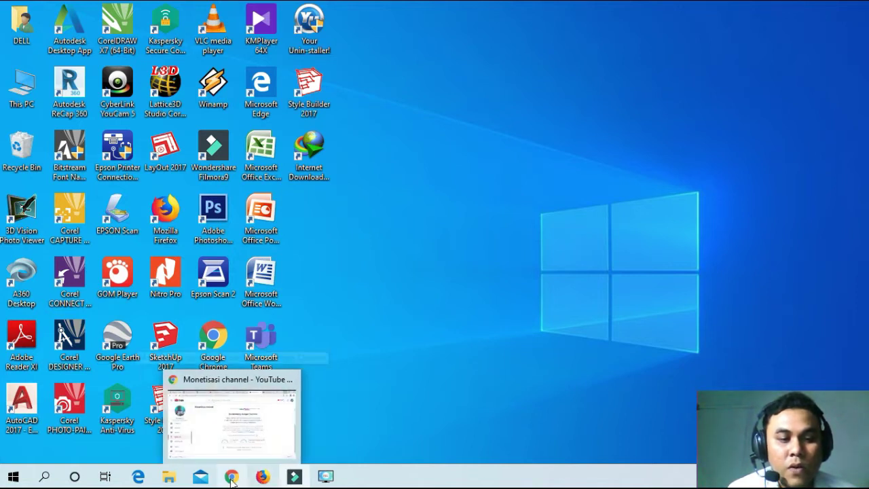
click(266, 480)
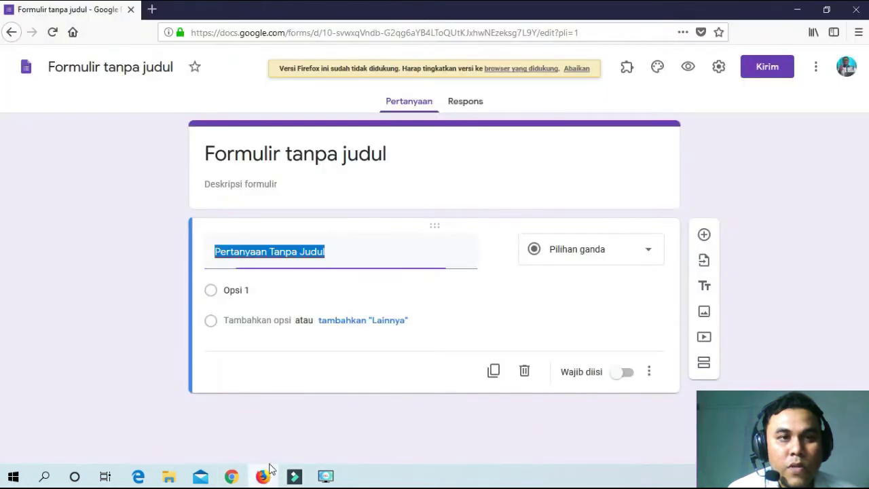
click(151, 10)
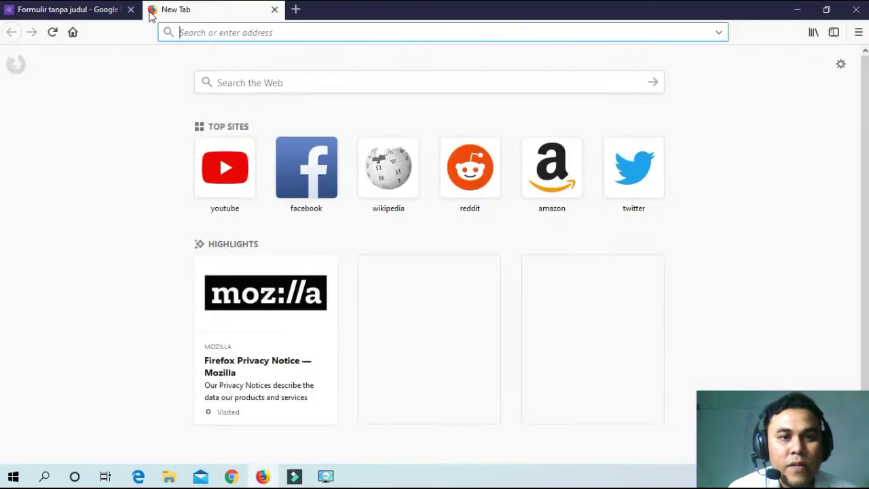
text(www)
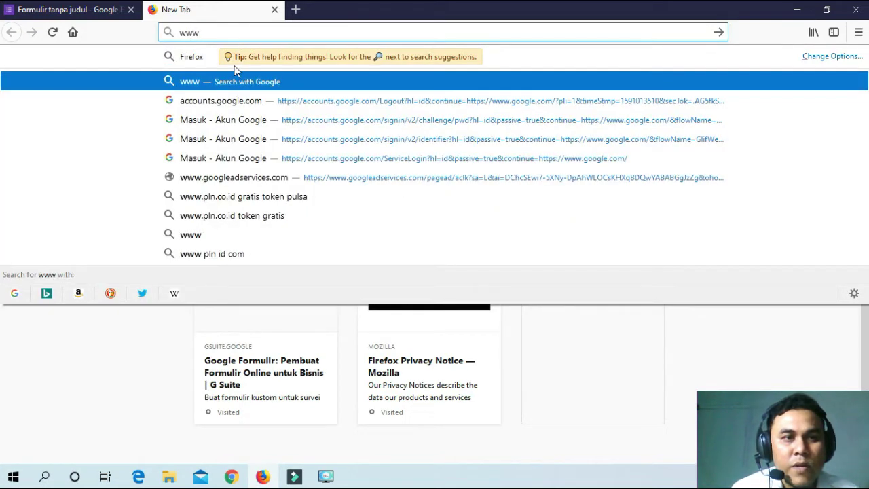
text(.go)
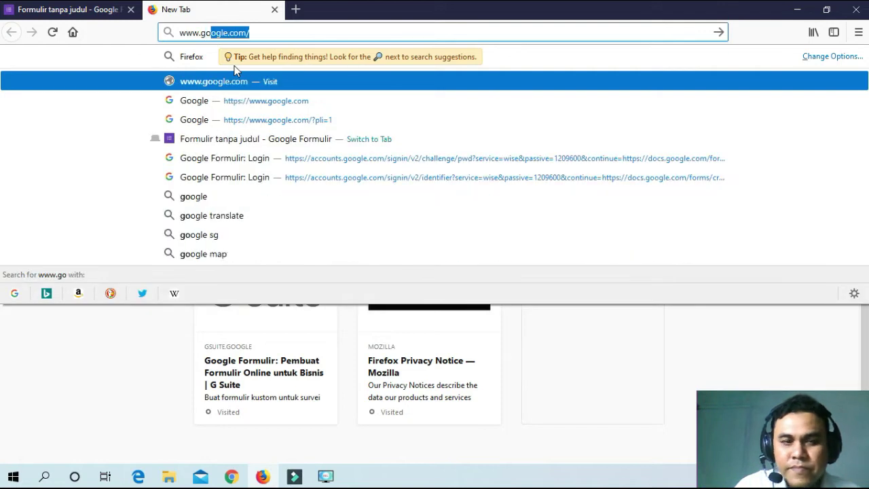
key(Return)
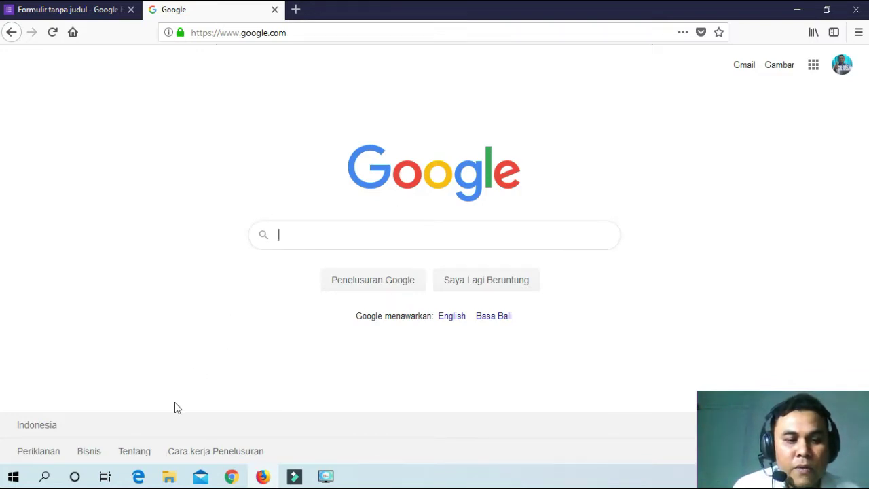
Step: Switch to File Explorer and open the exam document SOAL UJIAN PTPG in Word
click(169, 478)
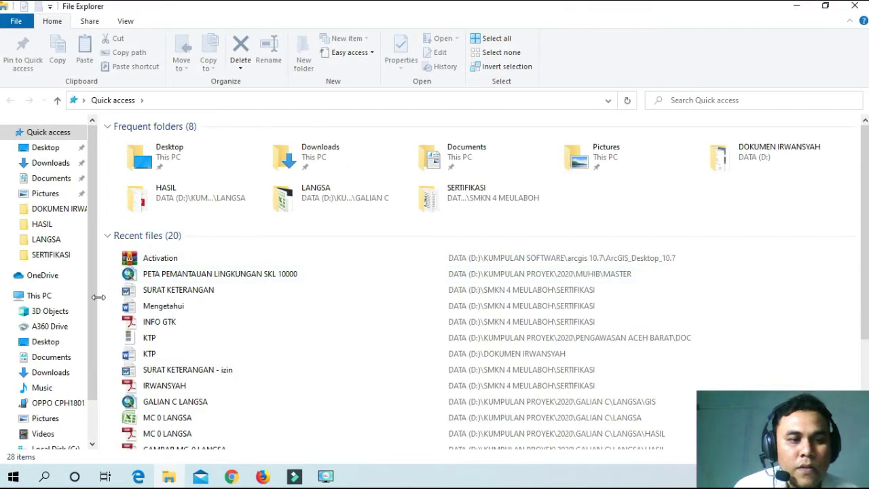
scroll(91, 326, down, 2)
click(53, 409)
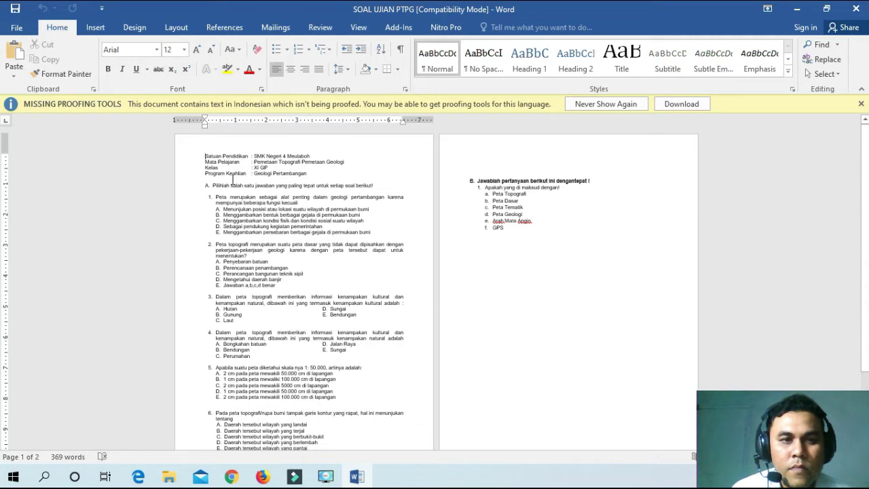
Step: Look through the exam document's identity header, the multiple-choice questions in section A and the essay questions in section B
scroll(233, 174, up, 2)
scroll(189, 179, up, 3)
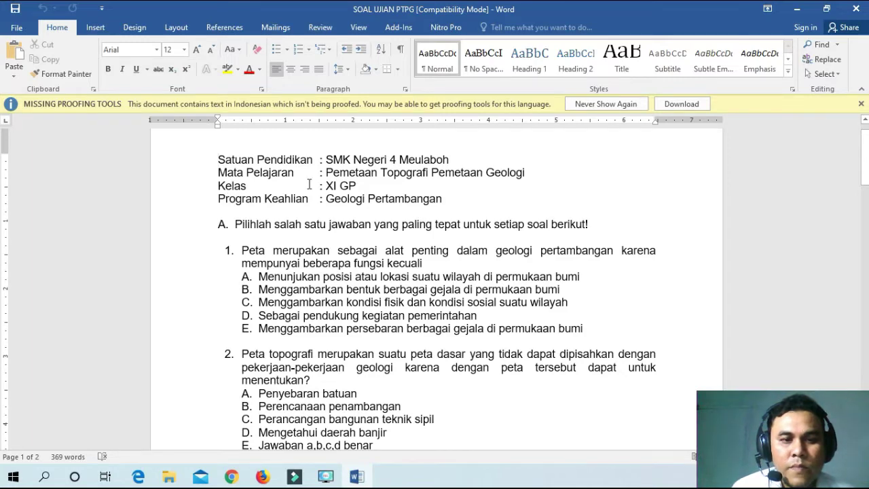
scroll(309, 184, down, 20)
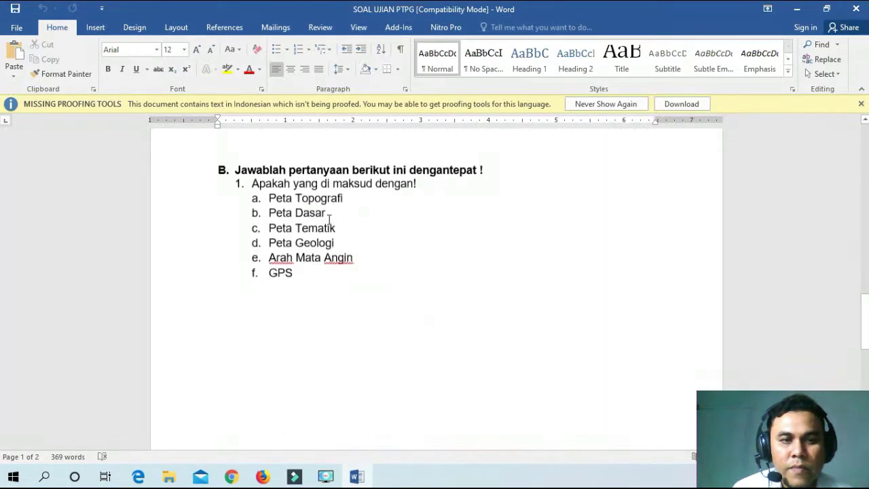
scroll(330, 220, up, 12)
scroll(331, 220, down, 7)
scroll(332, 220, down, 5)
scroll(334, 219, up, 20)
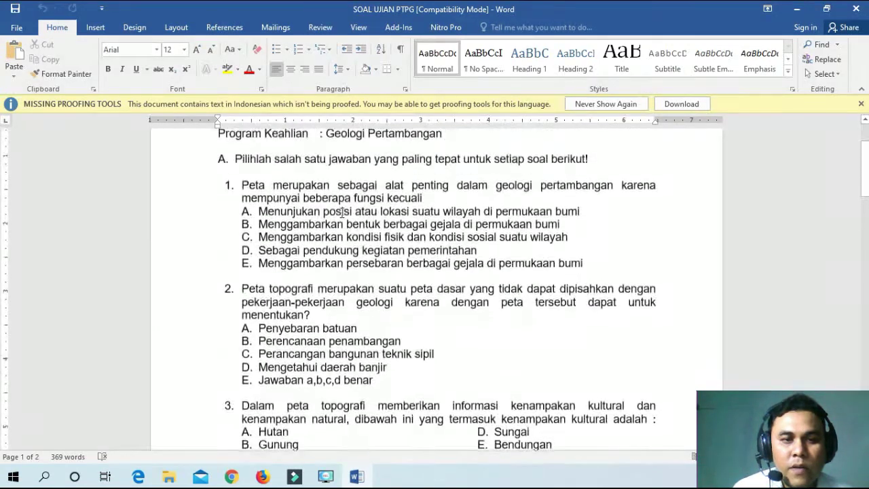
scroll(343, 214, up, 3)
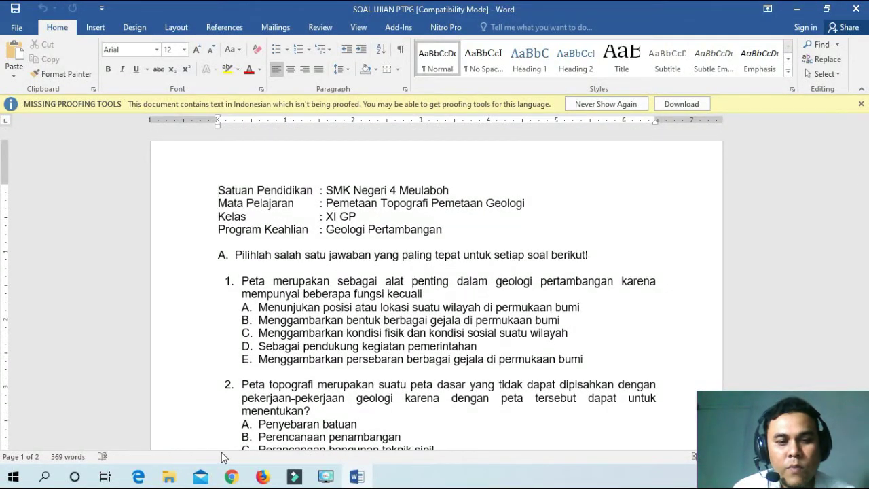
Step: Switch to Firefox and search Google for "google formulir"
click(262, 477)
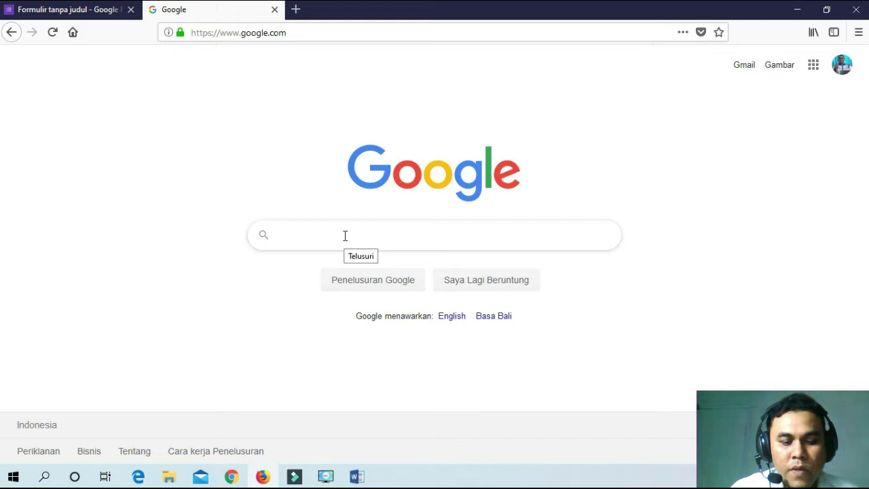
text(goo)
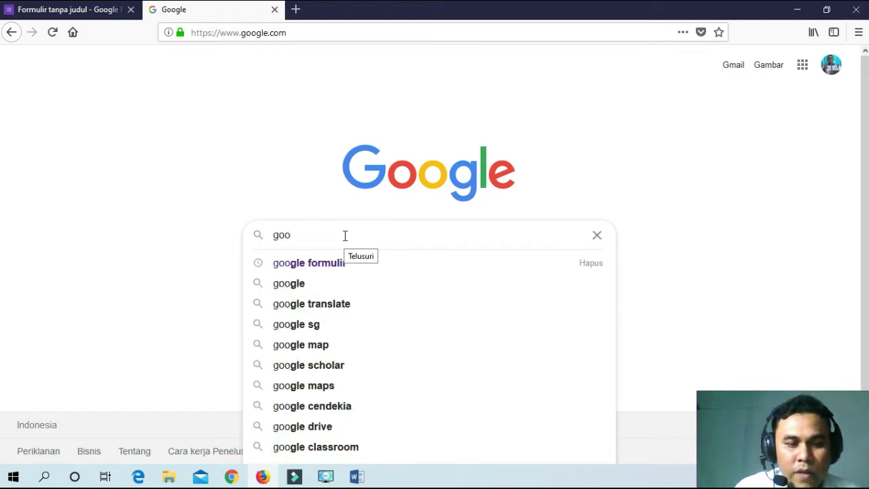
text(gl)
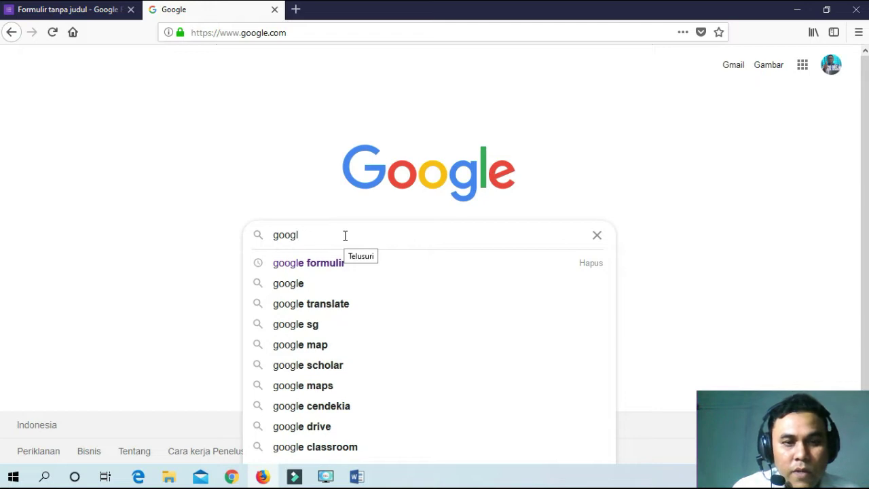
text(e form)
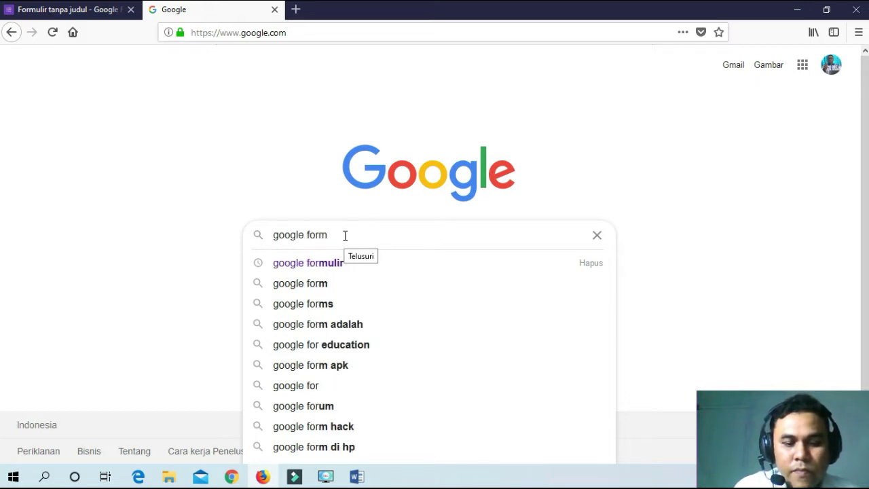
text(ulir)
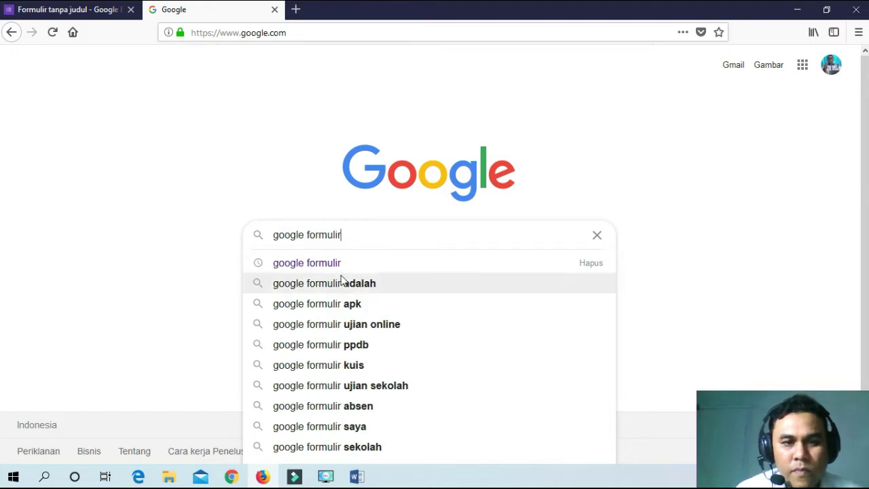
click(331, 263)
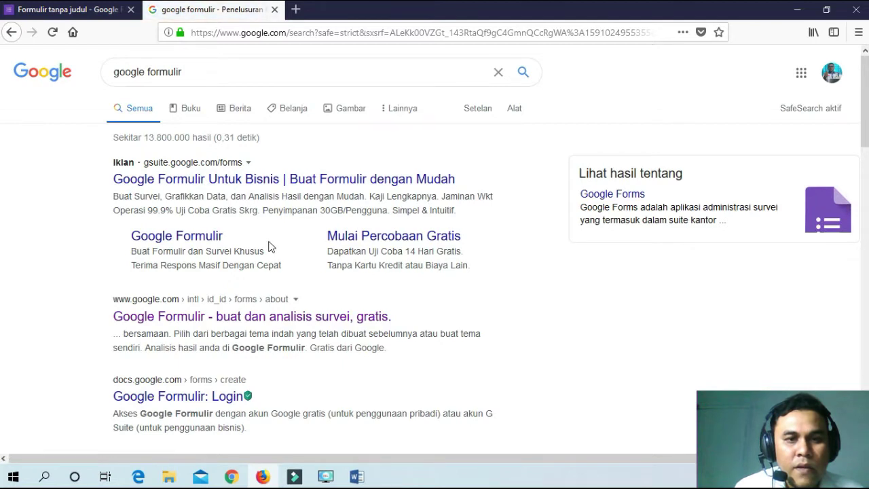
Step: Open Google Formulir for personal use from the "buat dan analisis survei, gratis" result and create a blank (Kosong) form
click(185, 179)
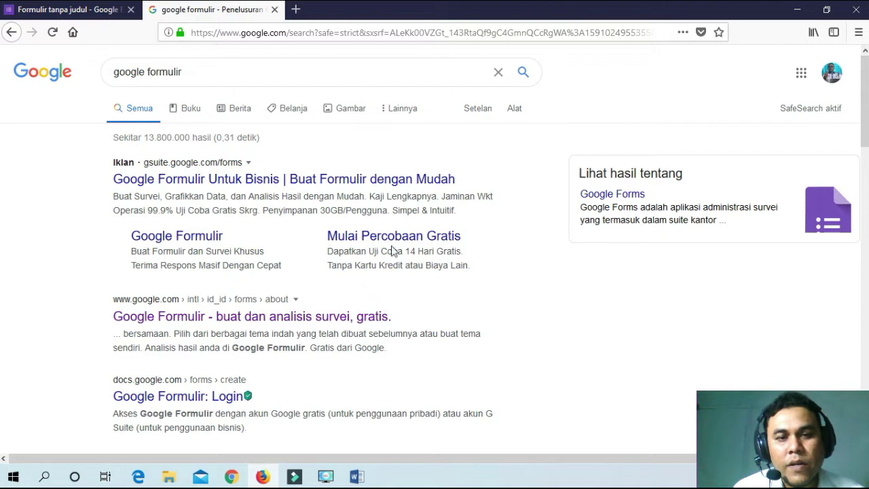
click(158, 322)
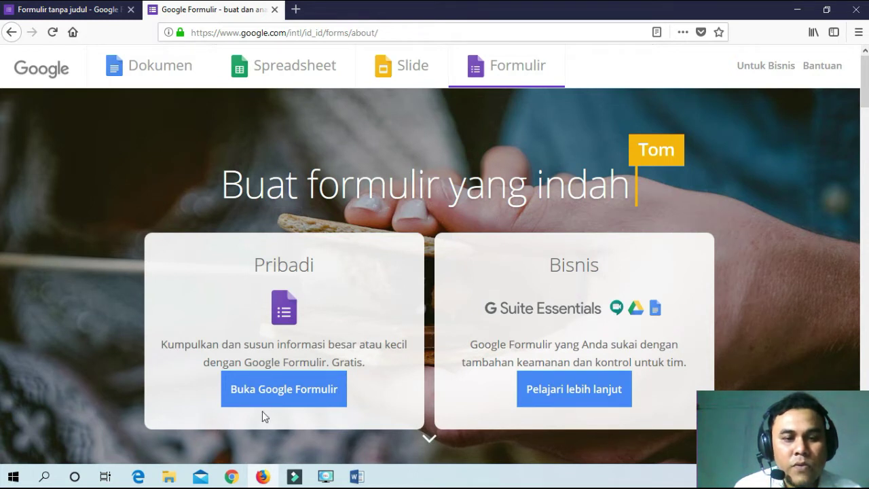
click(278, 400)
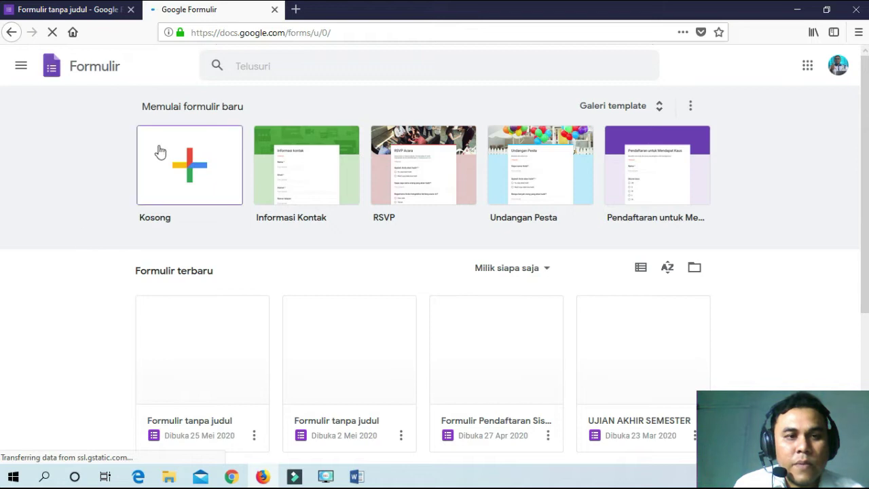
click(187, 166)
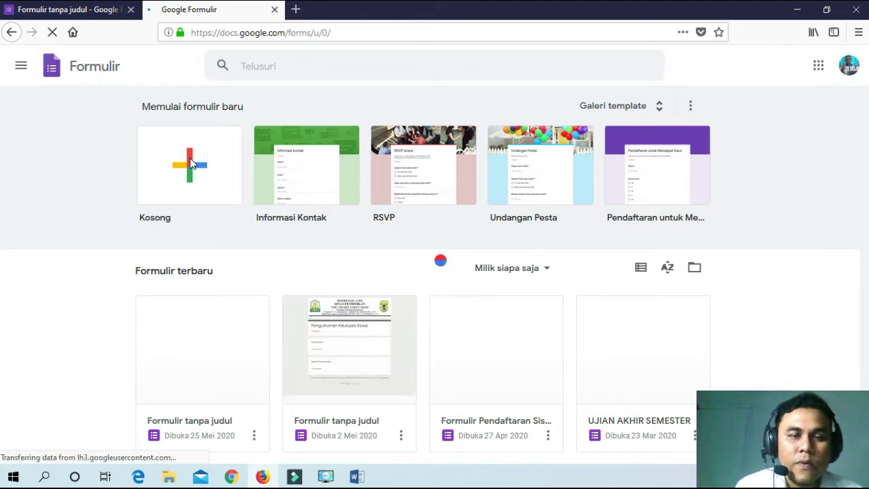
click(190, 163)
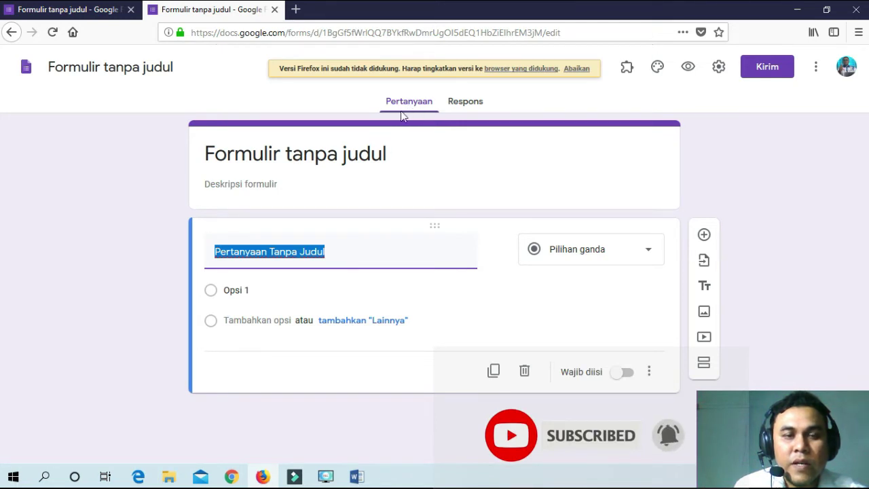
Step: Replace the form's title "Formulir tanpa judul" with "UJIAN AKHIR SEMESTER"
click(286, 153)
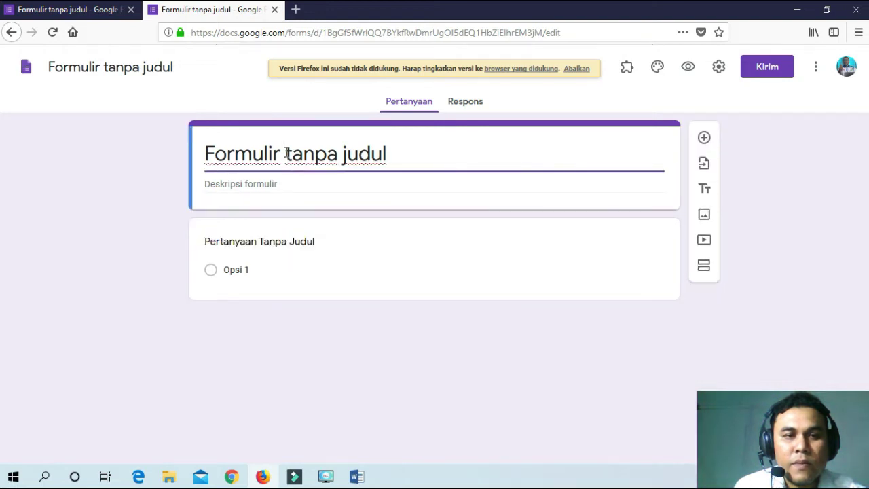
drag(398, 149, 151, 153)
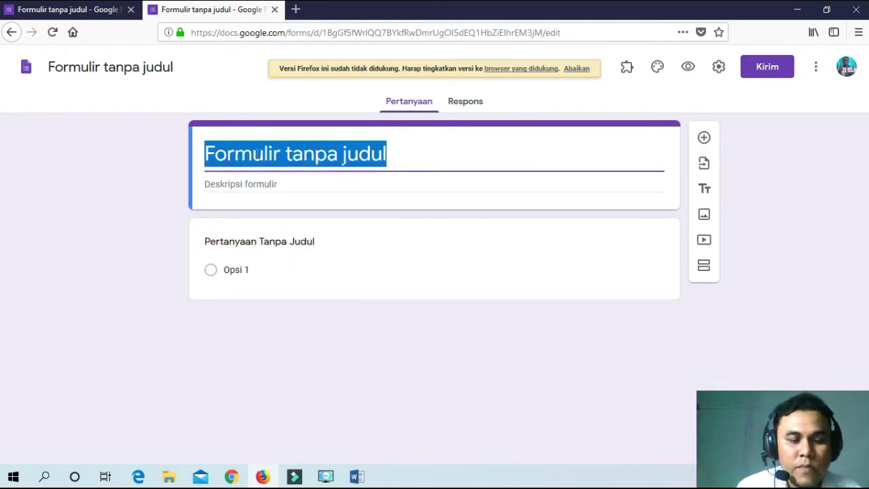
click(358, 475)
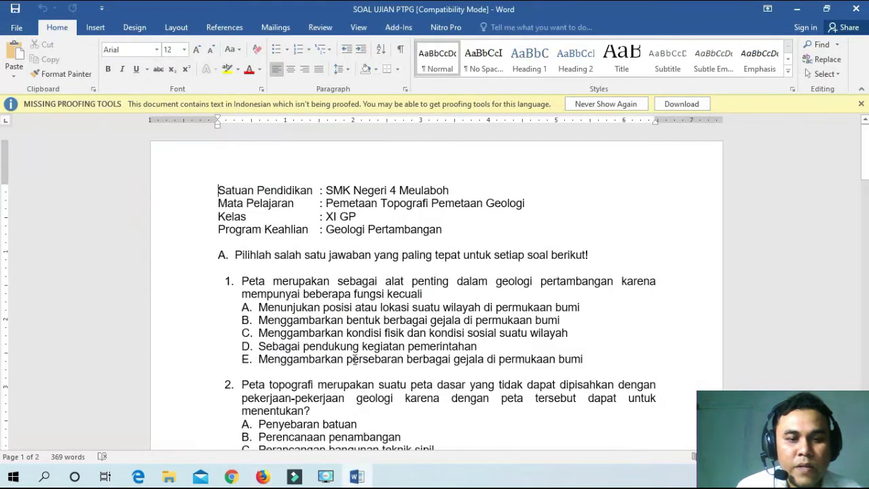
key(alt+Tab)
key(BackSpace)
text(UJIAN AKHIR)
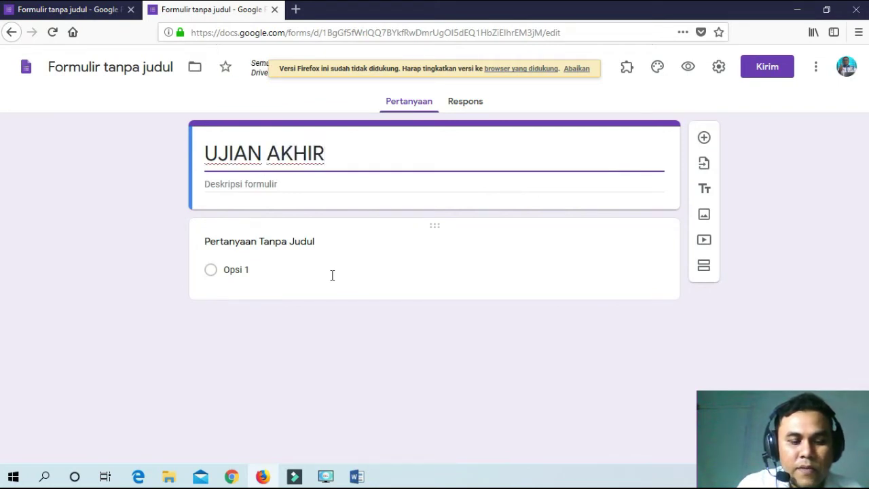
text( SE)
key(BackSpace)
text(EMESTER)
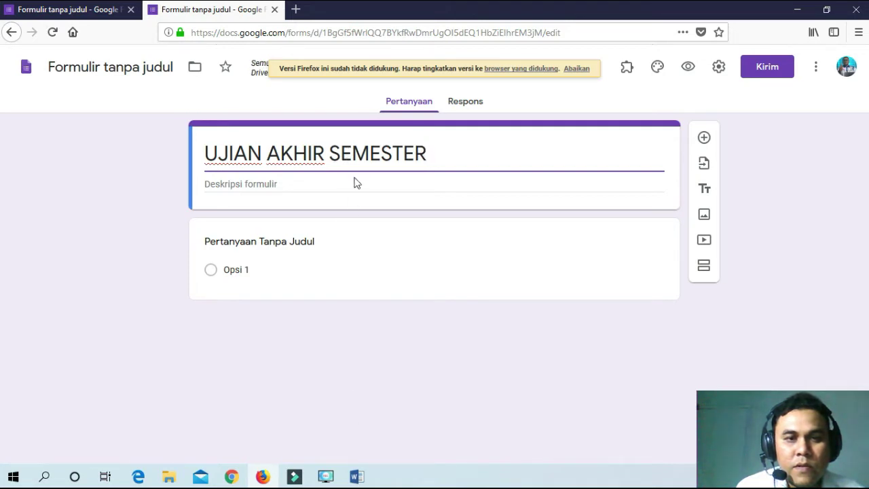
Step: Copy the four header lines, Satuan Pendidikan through Program Keahlian, from the Word exam document into the form's description in Firefox
click(283, 184)
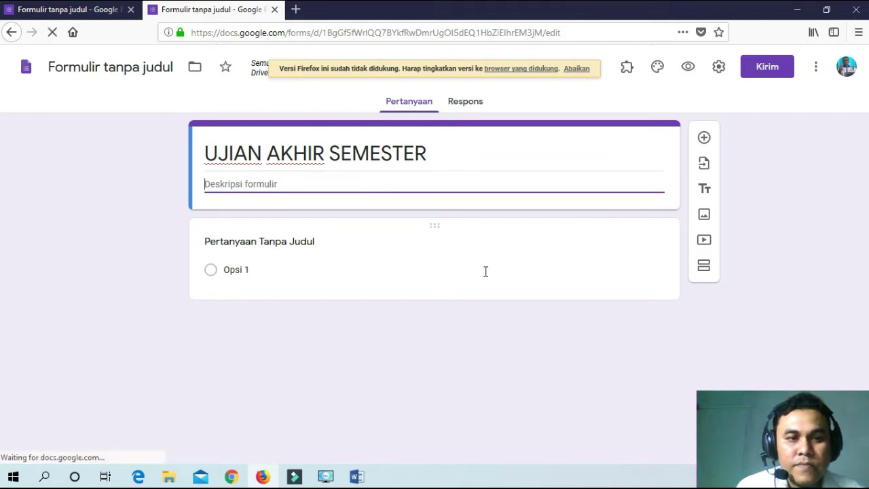
click(357, 477)
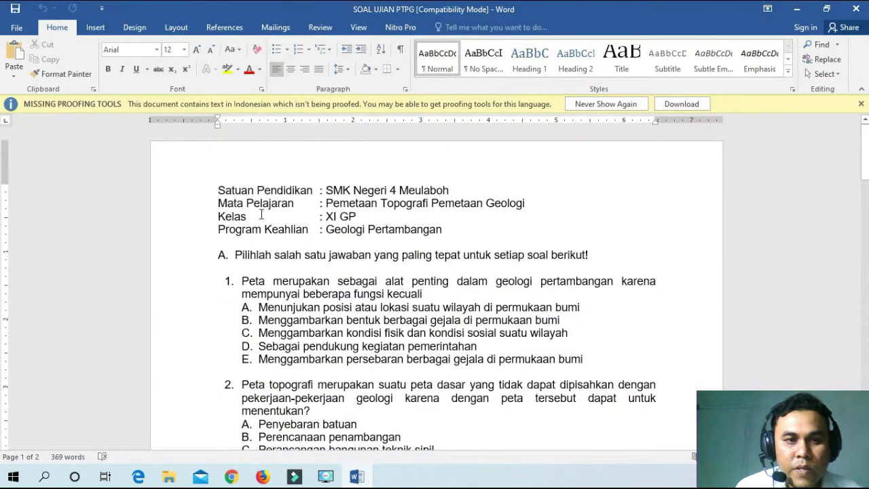
drag(228, 191, 426, 229)
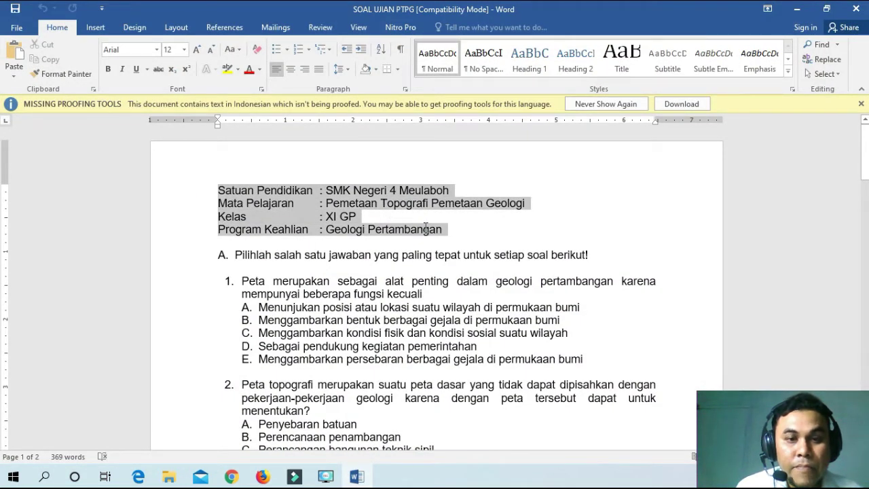
right_click(338, 204)
click(362, 223)
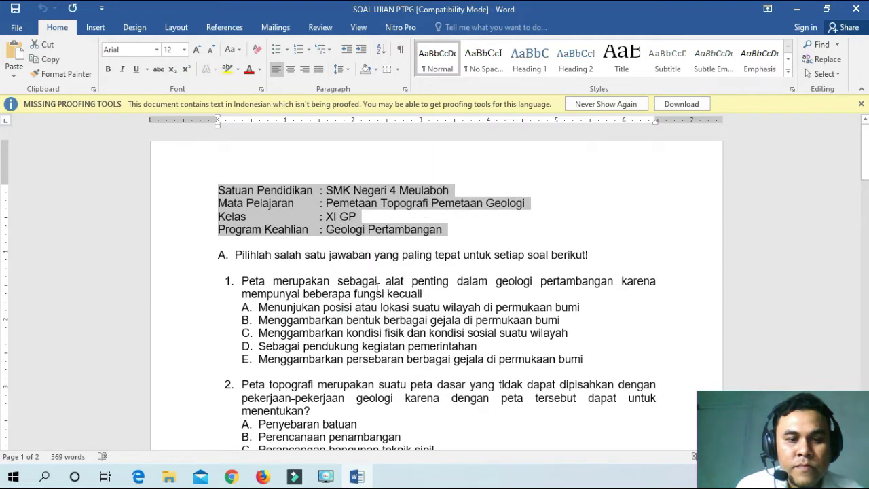
click(262, 477)
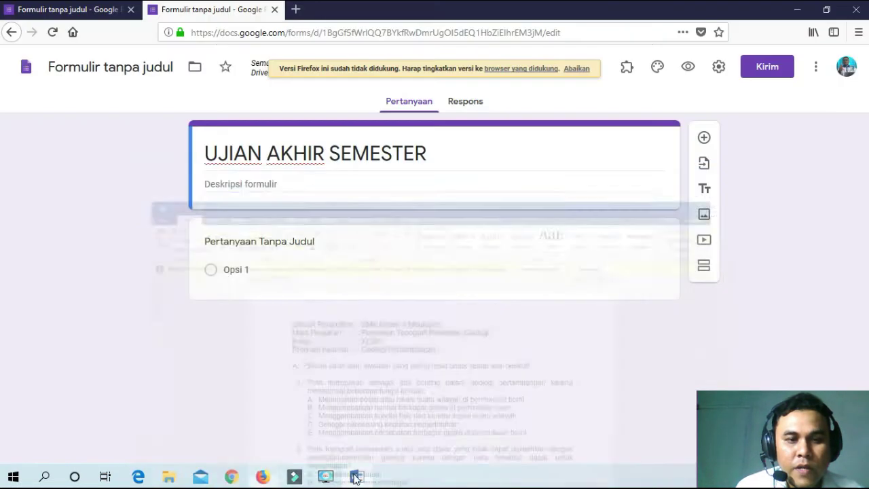
right_click(215, 183)
click(244, 235)
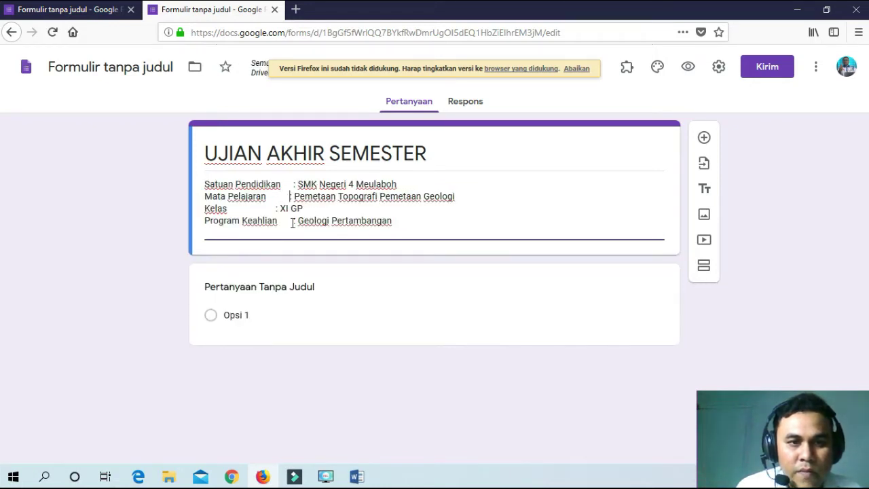
Step: Align the colons of the four header lines in the form description by adding spaces before them
click(275, 208)
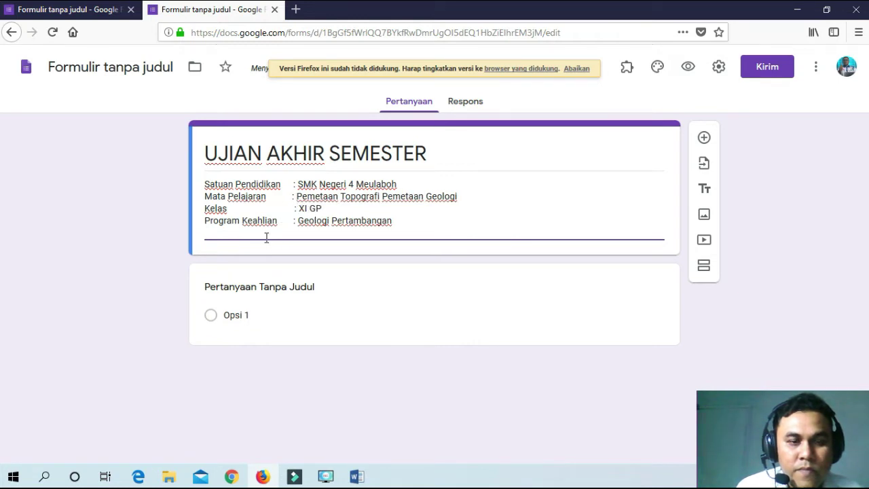
click(289, 196)
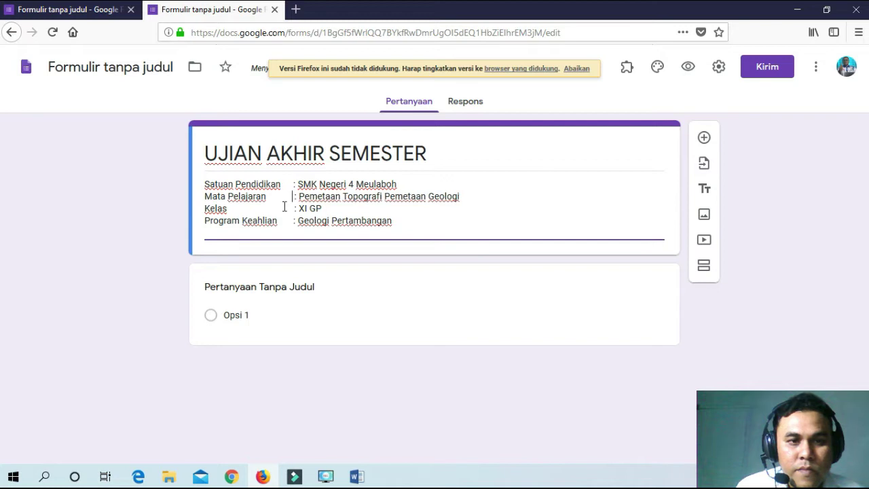
click(292, 183)
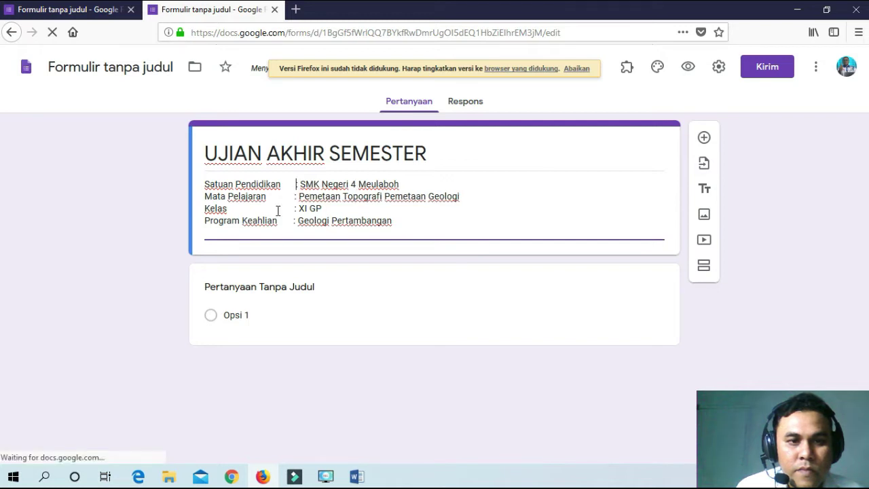
Step: Copy the instruction "Pilihlah salah satu jawaban yang paling tepat untuk setiap soal berikut!" from Word into the form description, below the header lines
click(392, 223)
key(Return)
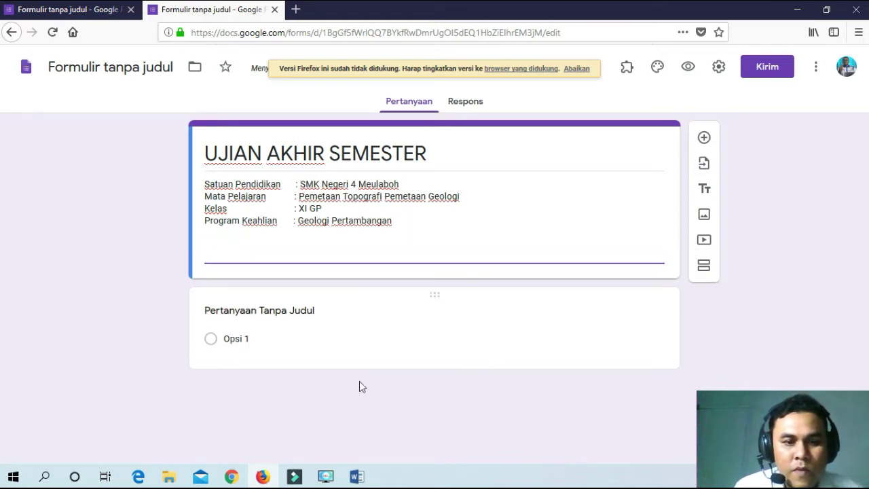
click(356, 477)
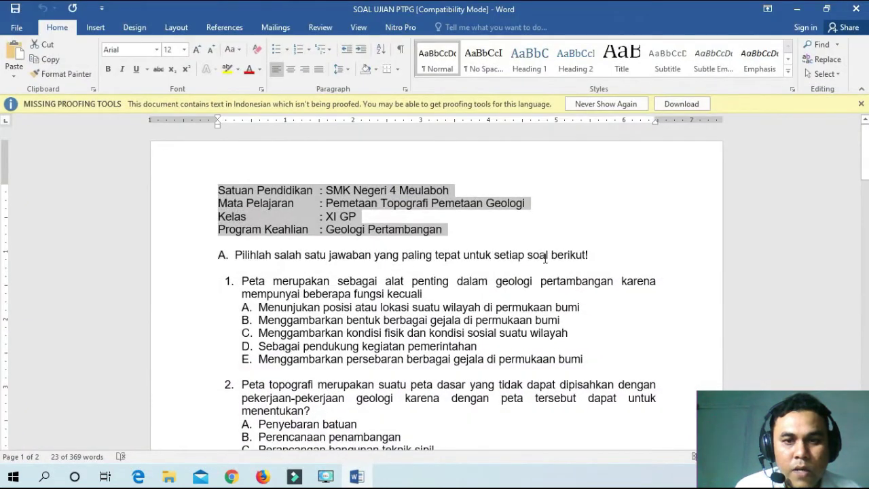
drag(608, 256, 235, 255)
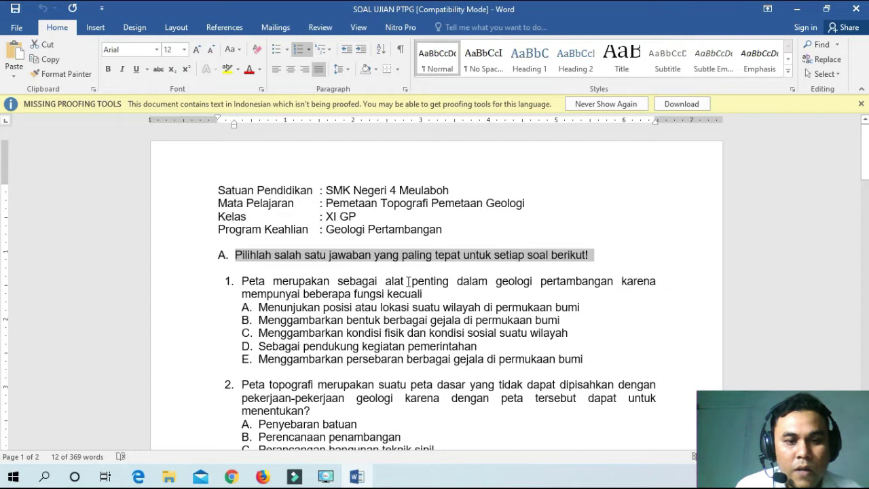
click(358, 476)
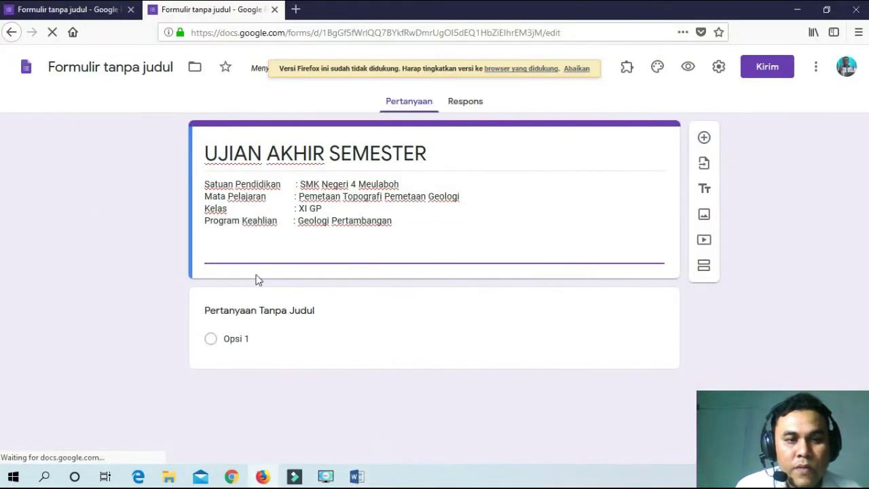
right_click(224, 250)
click(256, 302)
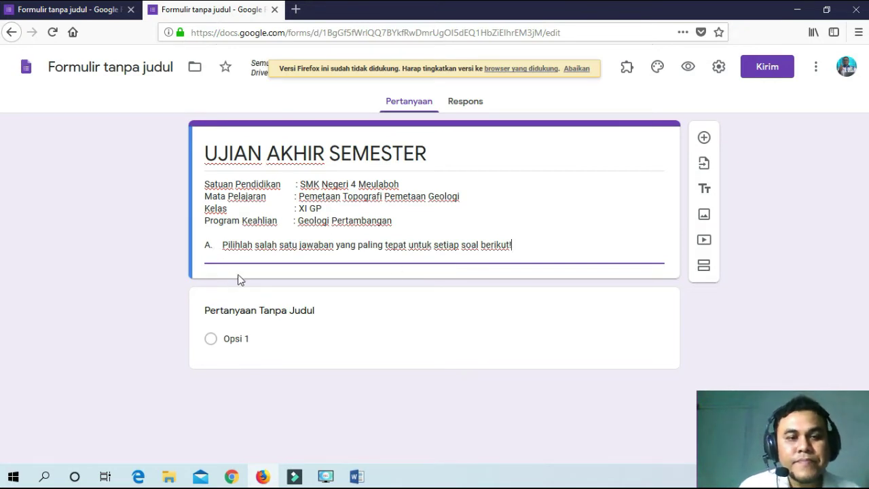
key(F5)
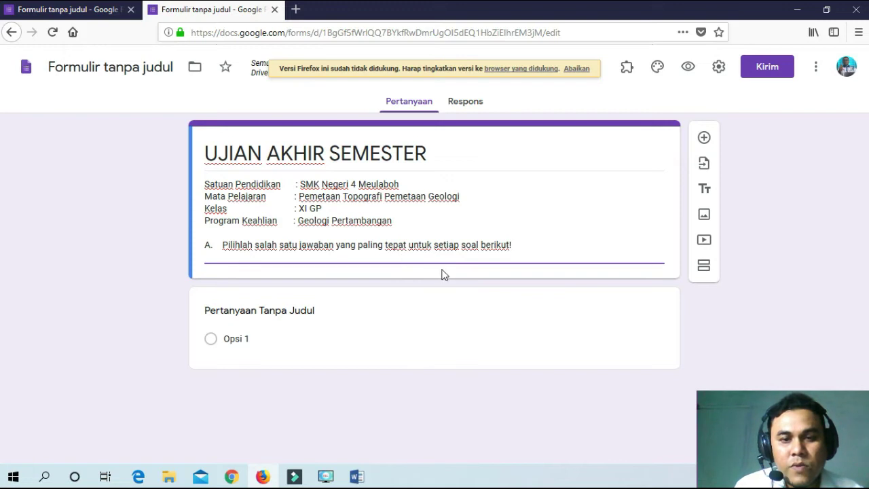
Step: Replace "Pertanyaan Tanpa Judul" with the text of question 1, "Peta merupakan sebagai alat penting...", copied from the Word document
click(237, 311)
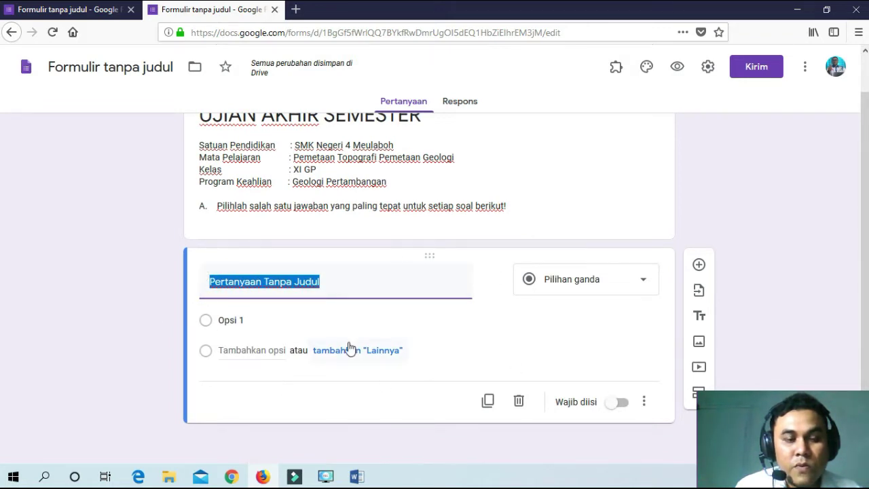
click(358, 478)
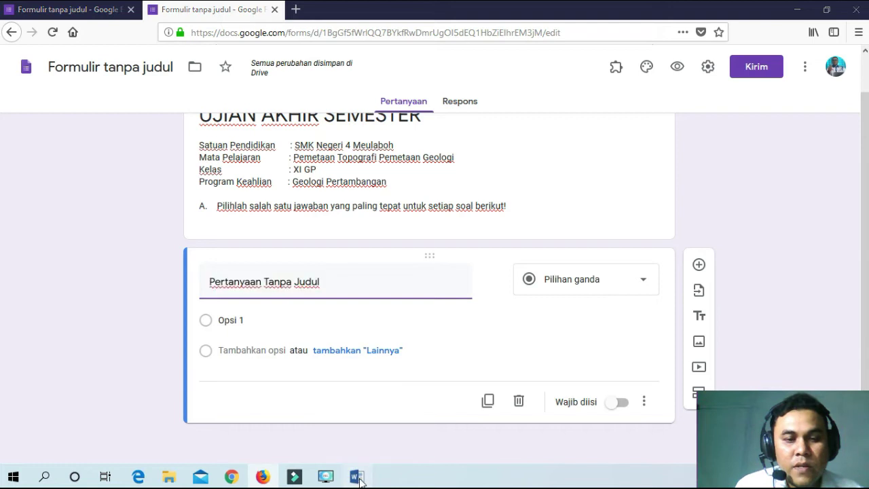
scroll(390, 275, down, 1)
drag(426, 262, 268, 256)
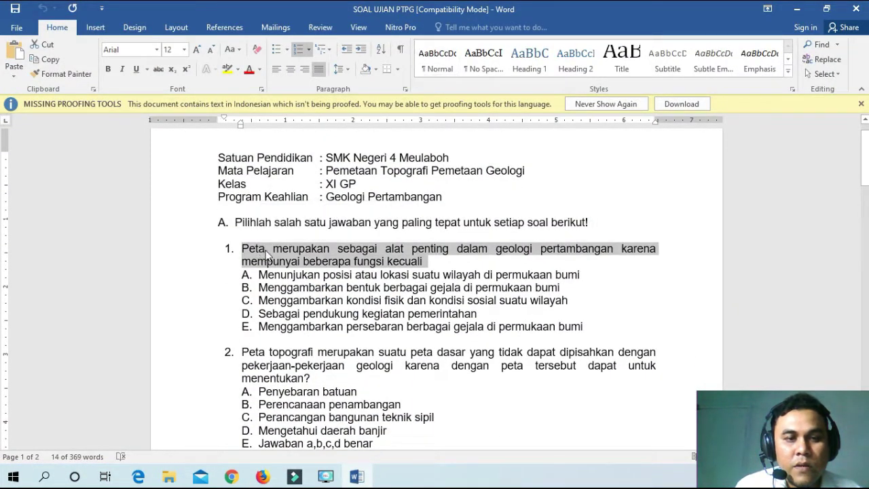
right_click(268, 255)
click(311, 49)
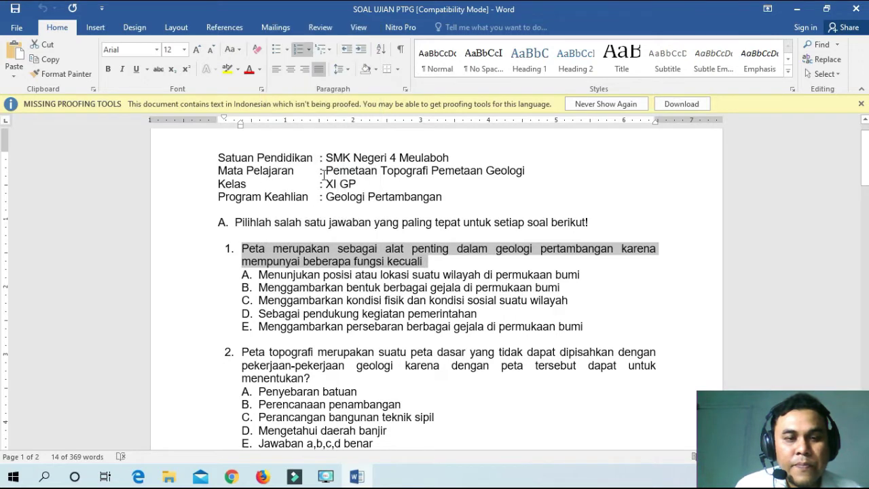
click(262, 477)
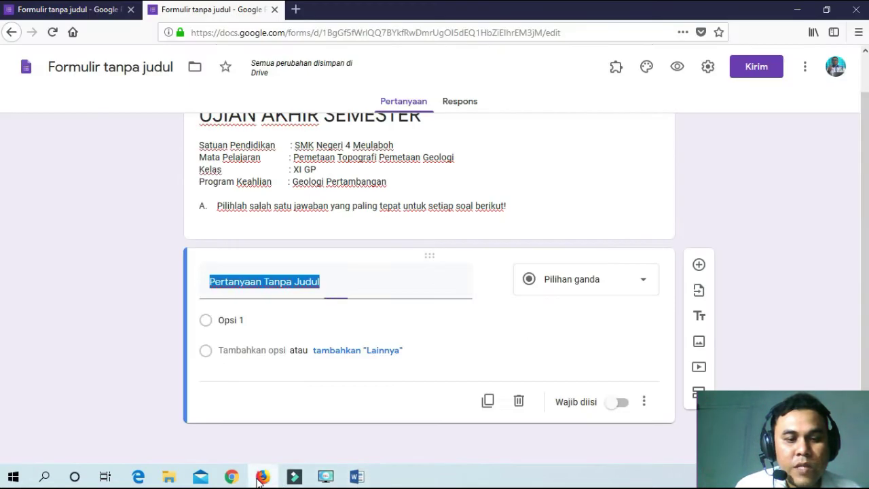
right_click(244, 286)
click(283, 166)
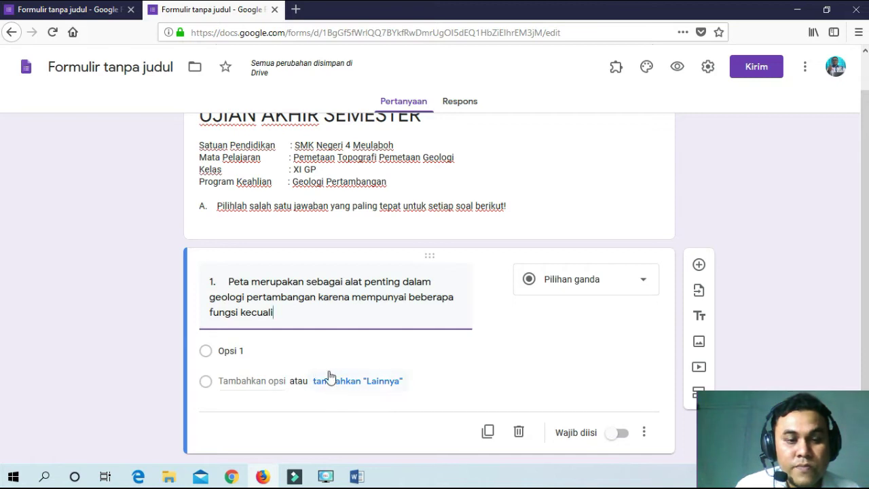
scroll(328, 377, down, 1)
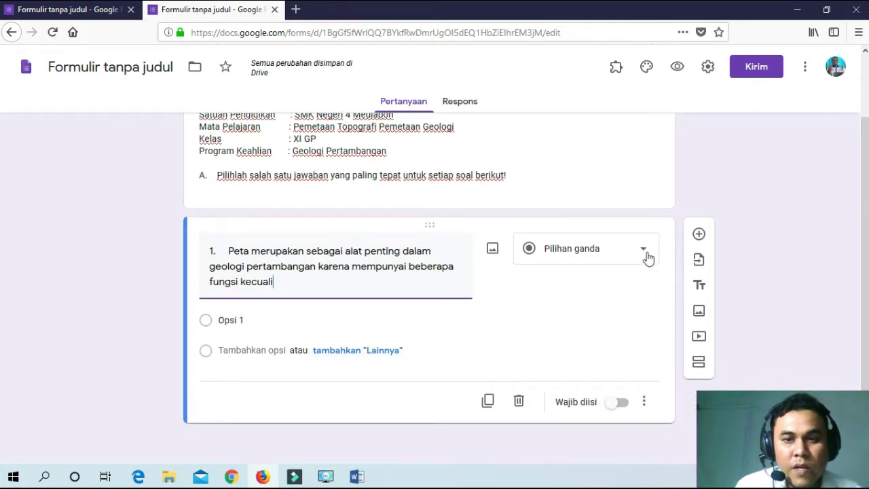
click(643, 252)
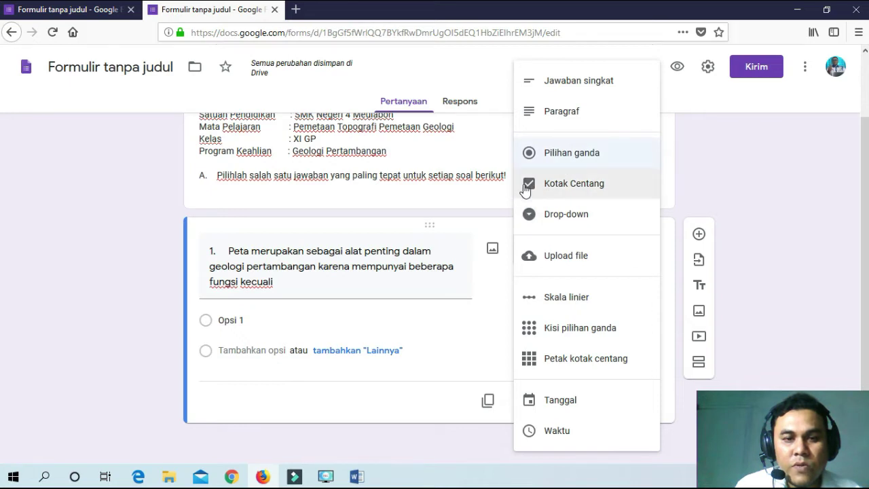
click(443, 283)
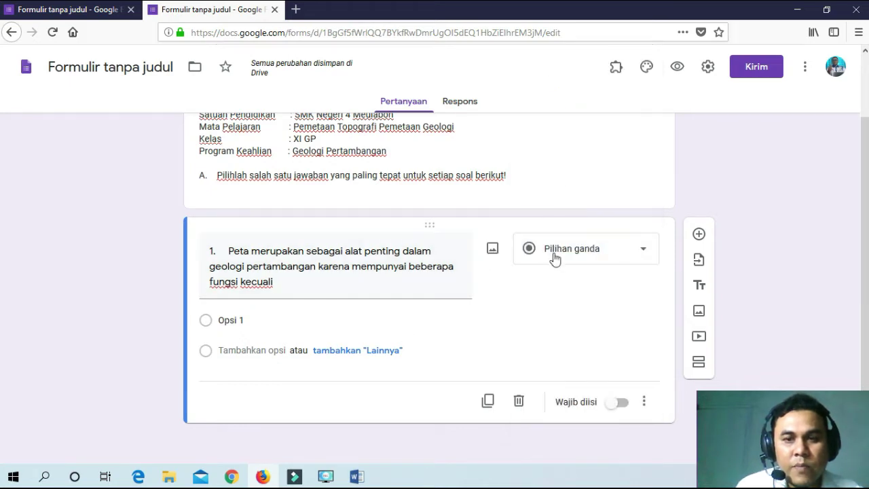
Step: Copy answers A to E of question 1 from the Word document into the form, replacing "Opsi 1"
click(357, 476)
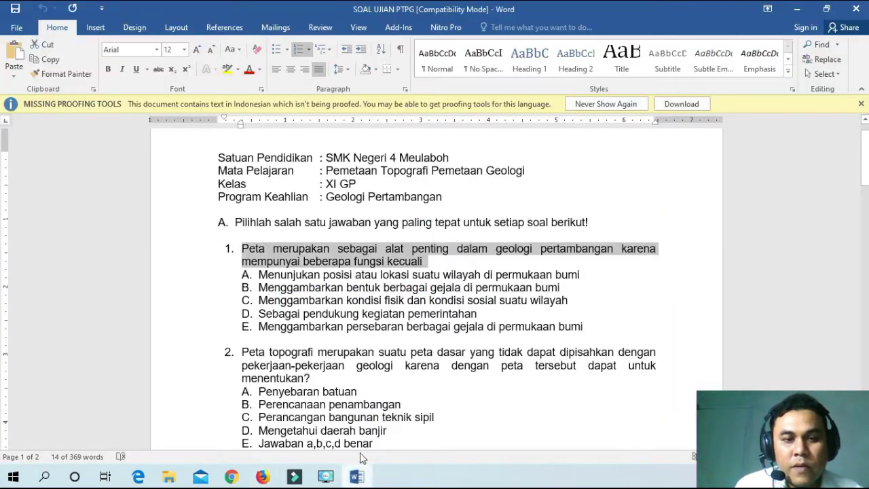
drag(587, 327, 278, 278)
right_click(282, 289)
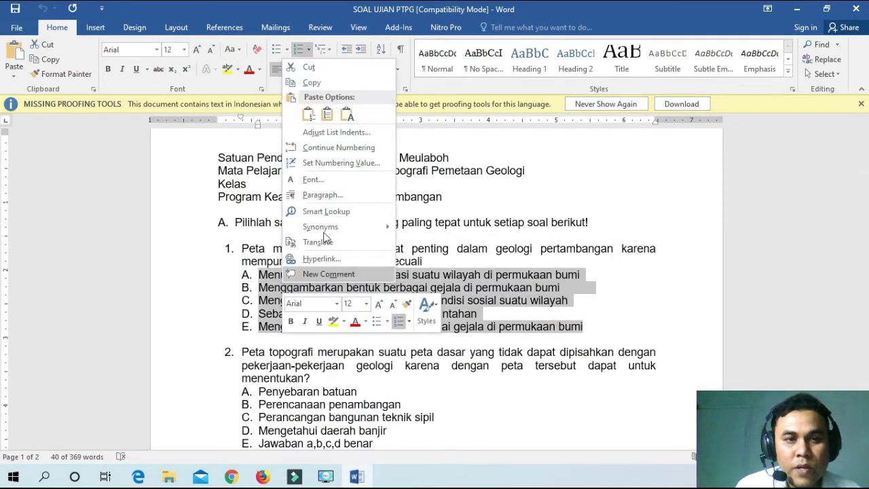
click(336, 83)
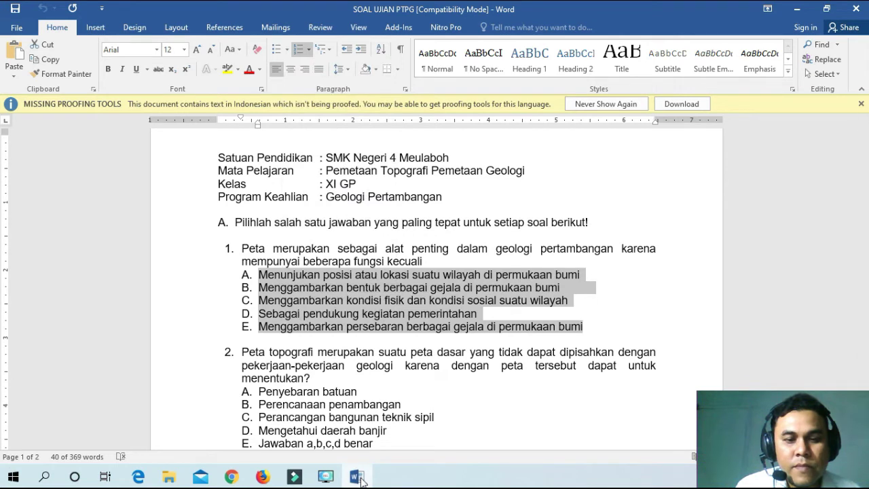
click(262, 475)
click(247, 321)
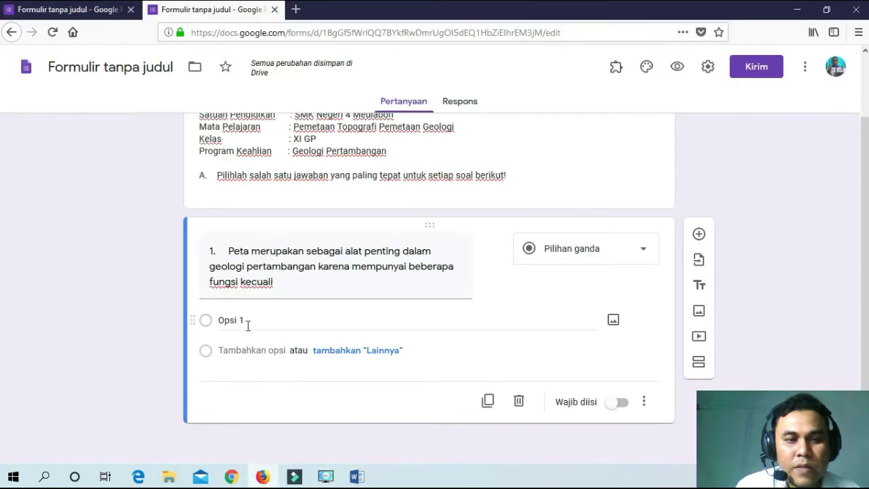
drag(246, 317, 209, 325)
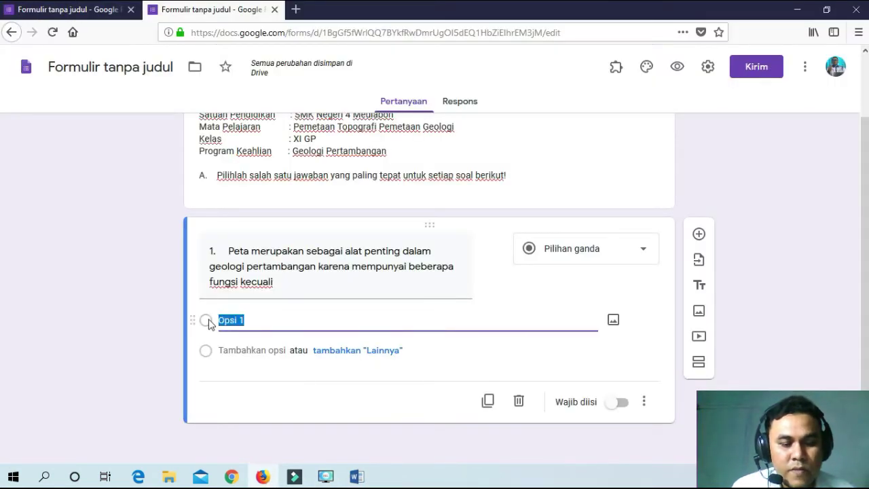
key(ctrl+v)
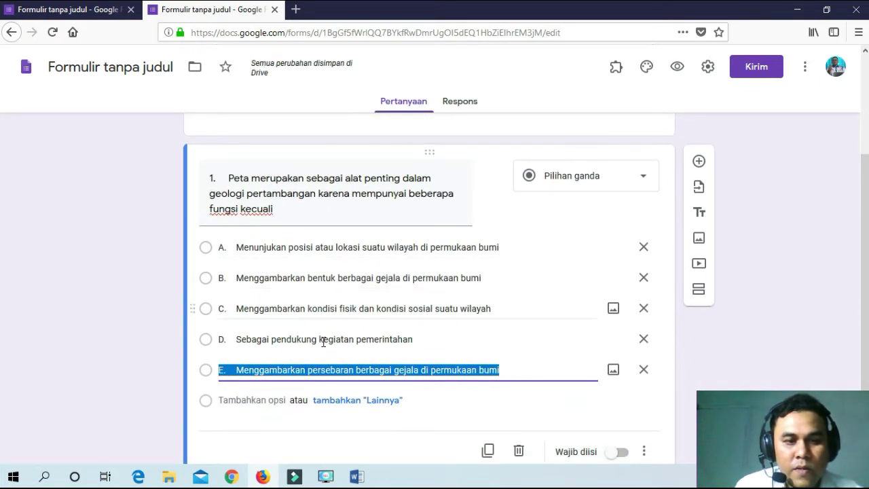
click(176, 385)
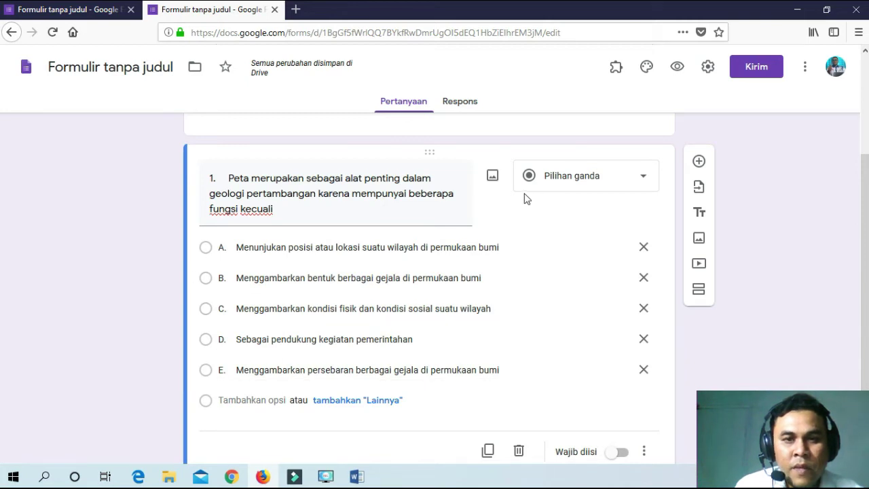
Step: Add a new blank question below question 1
scroll(496, 215, up, 2)
scroll(479, 216, down, 1)
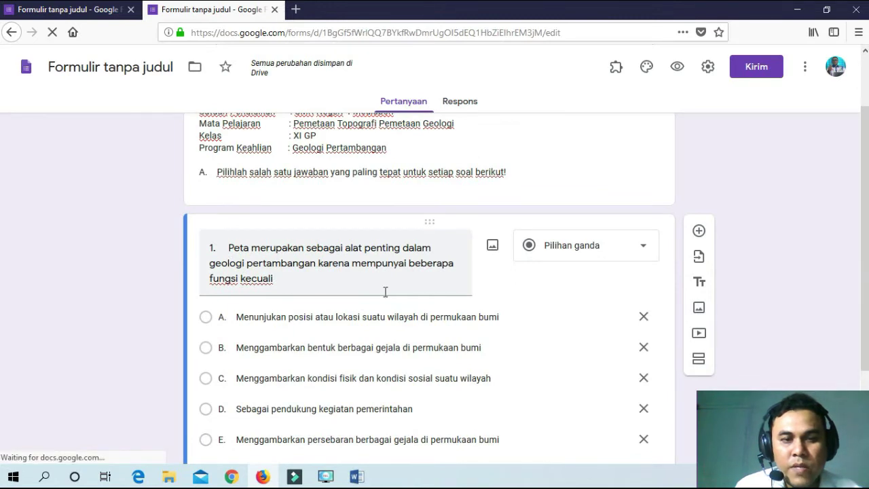
scroll(351, 273, down, 2)
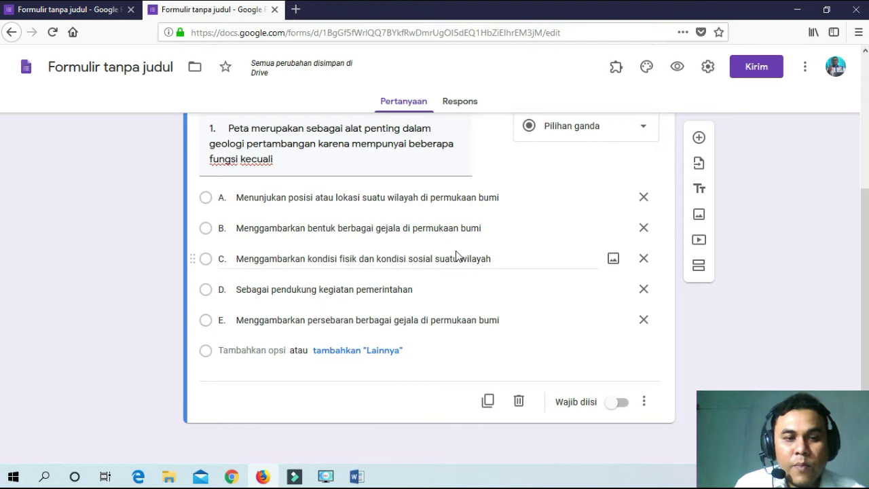
click(699, 139)
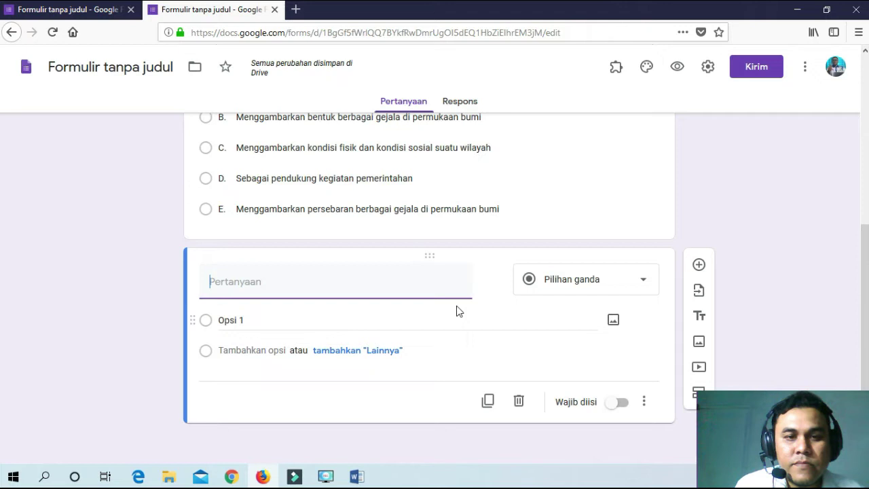
Step: Move the blank question above question 1 and set its type to Jawaban singkat
scroll(456, 311, up, 4)
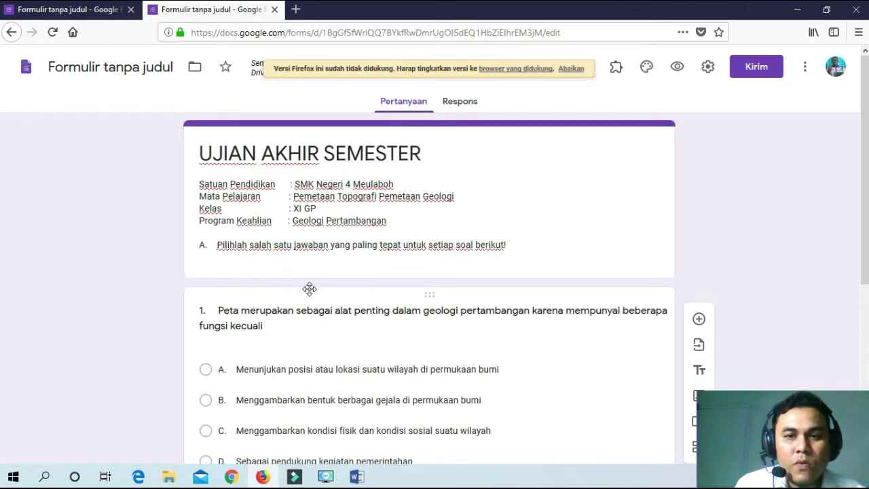
scroll(403, 309, down, 4)
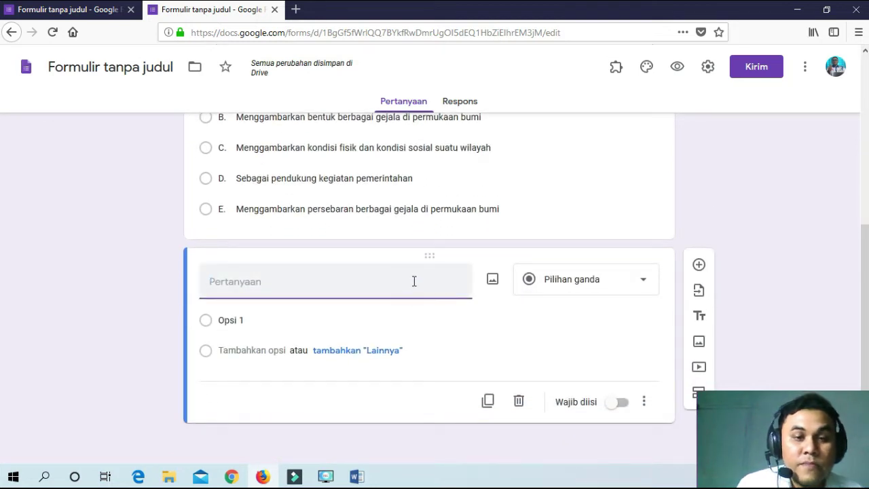
scroll(457, 280, up, 4)
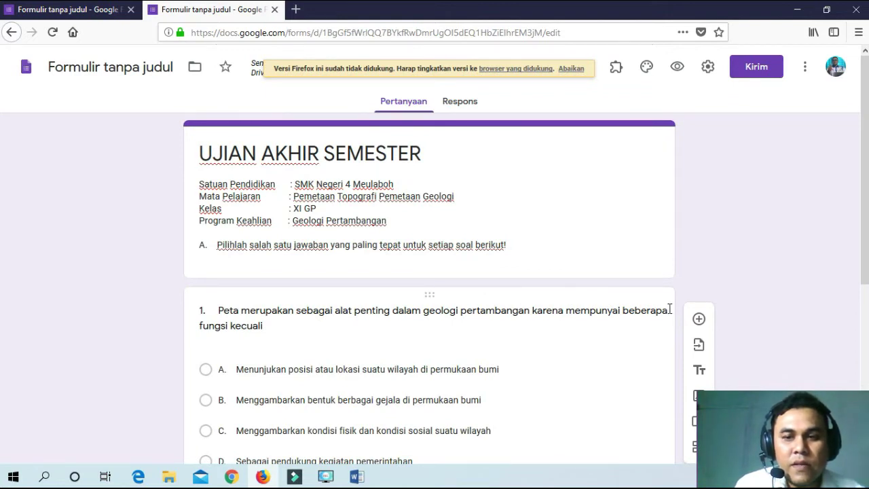
scroll(543, 319, down, 4)
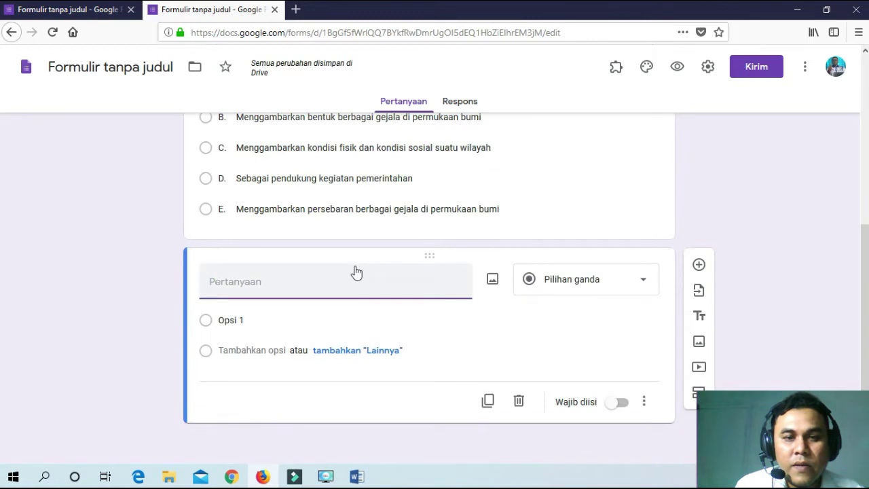
drag(386, 256, 380, 188)
click(378, 228)
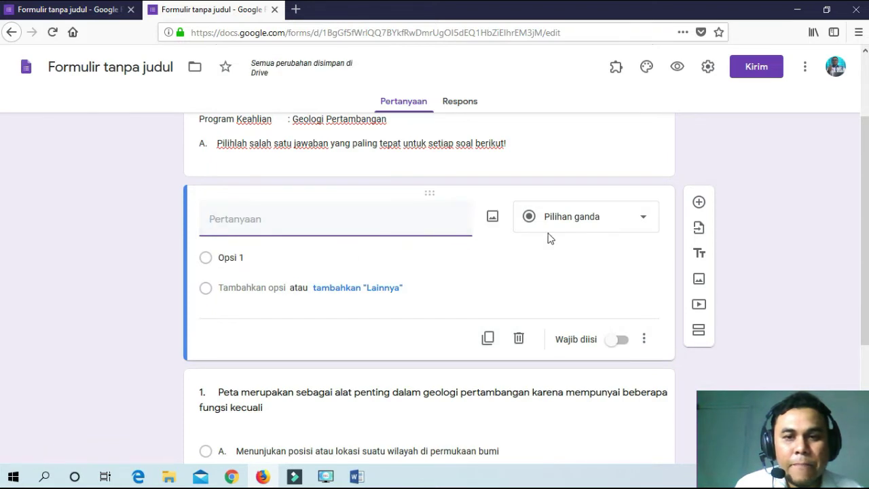
click(645, 220)
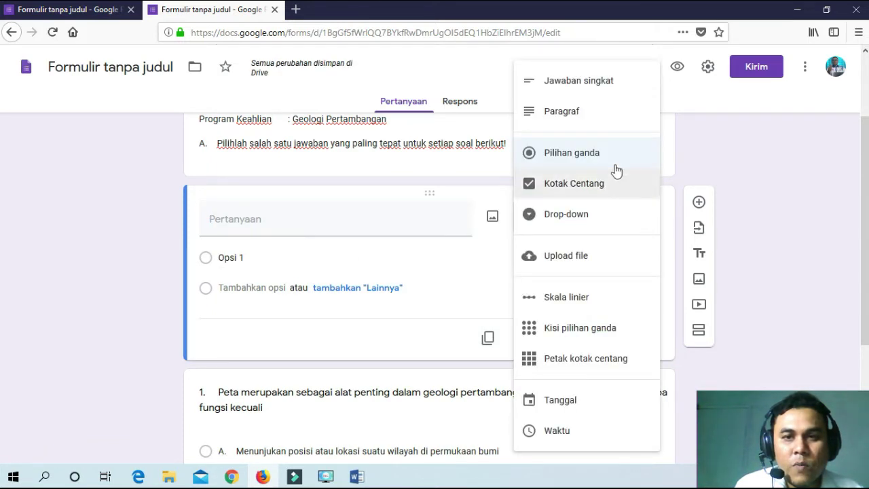
click(582, 86)
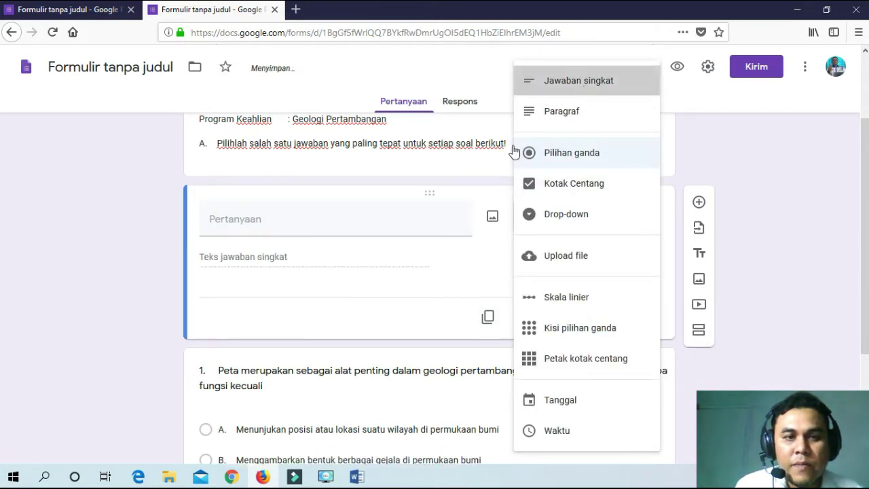
Step: Title the blank short-answer question "NAMA SISWA" and make it required
click(275, 218)
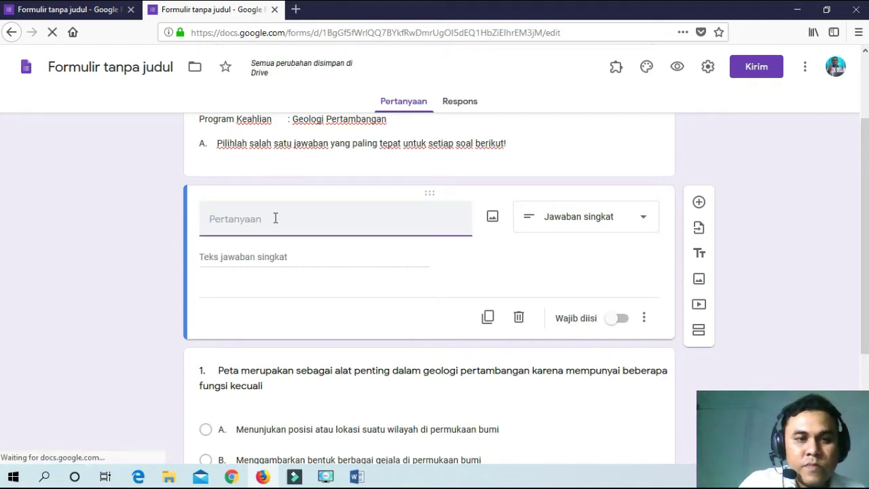
text(NAMA SISWA)
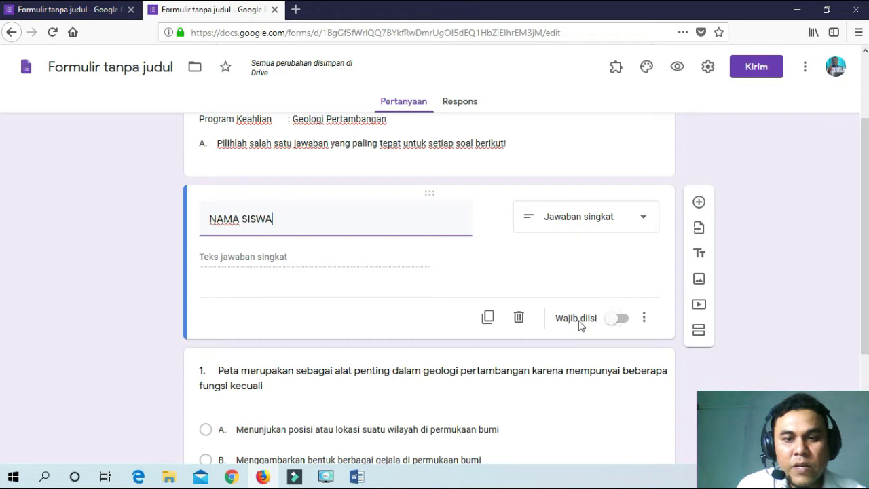
click(622, 323)
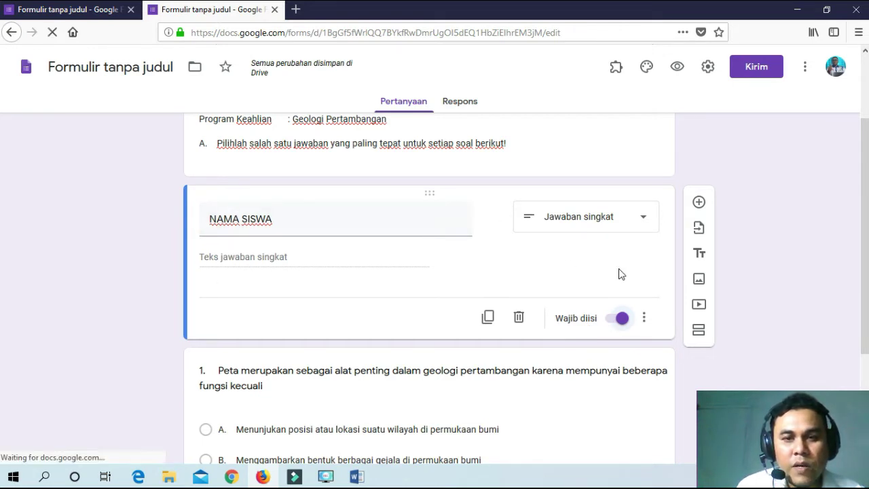
Step: Add a required Jawaban singkat question titled "NISN" directly below NAMA SISWA
click(699, 203)
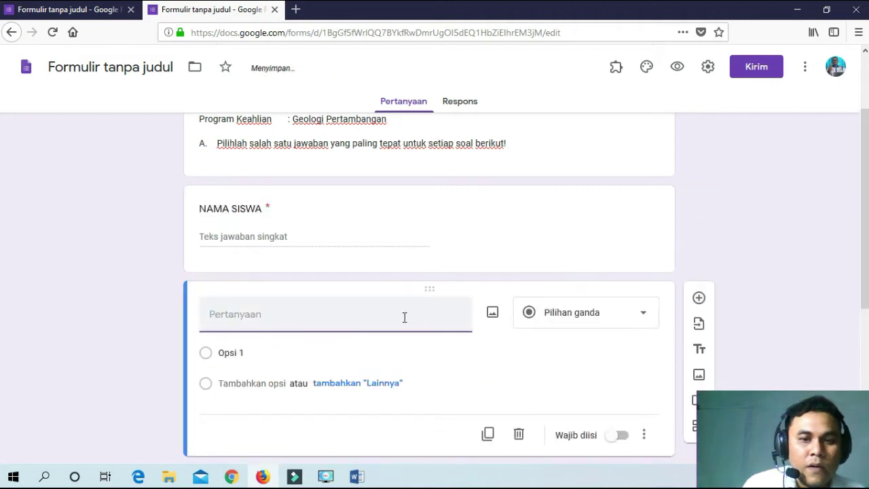
click(636, 319)
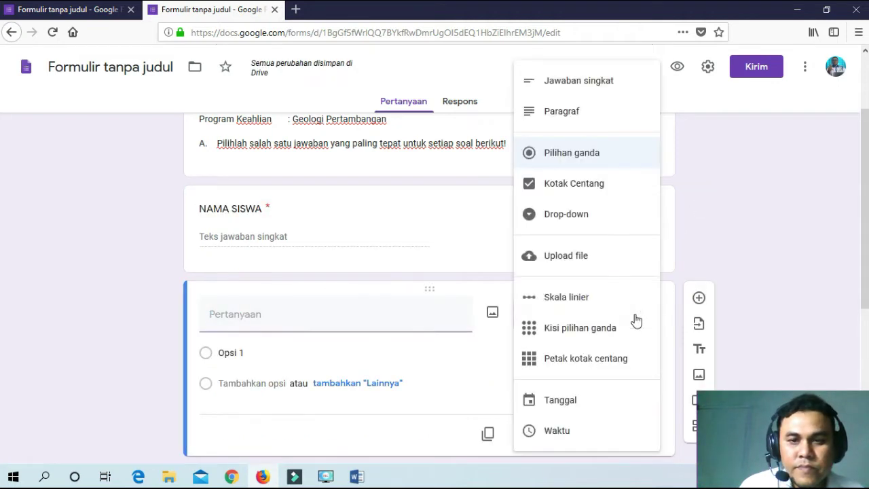
click(589, 87)
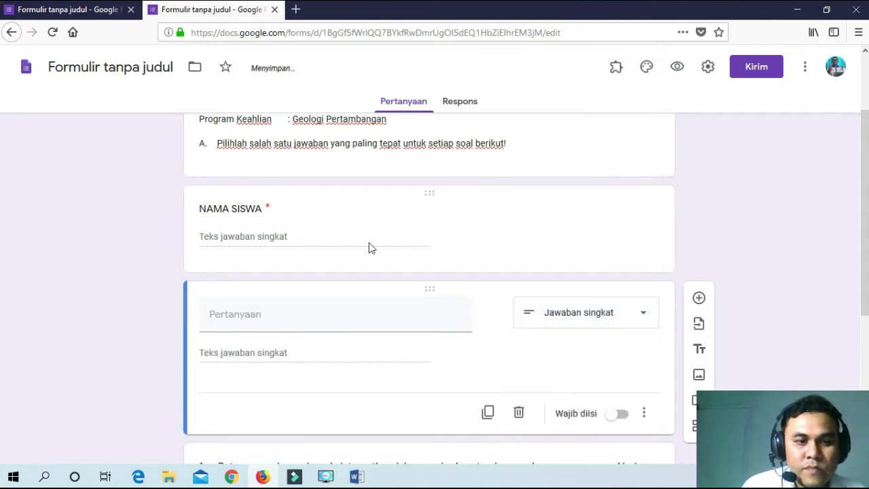
click(258, 312)
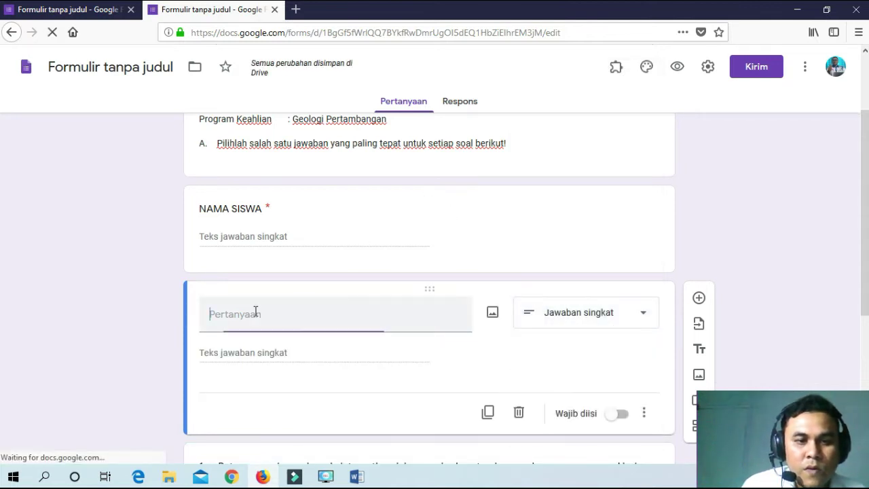
text(NI)
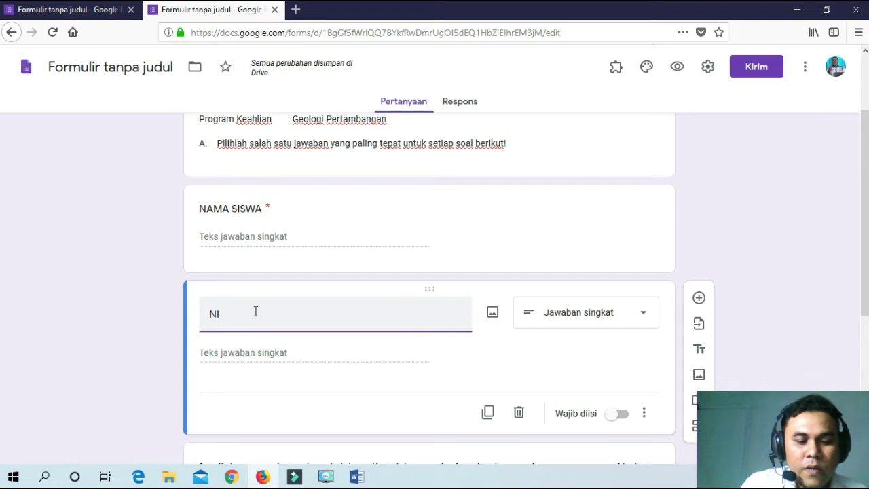
text(N)
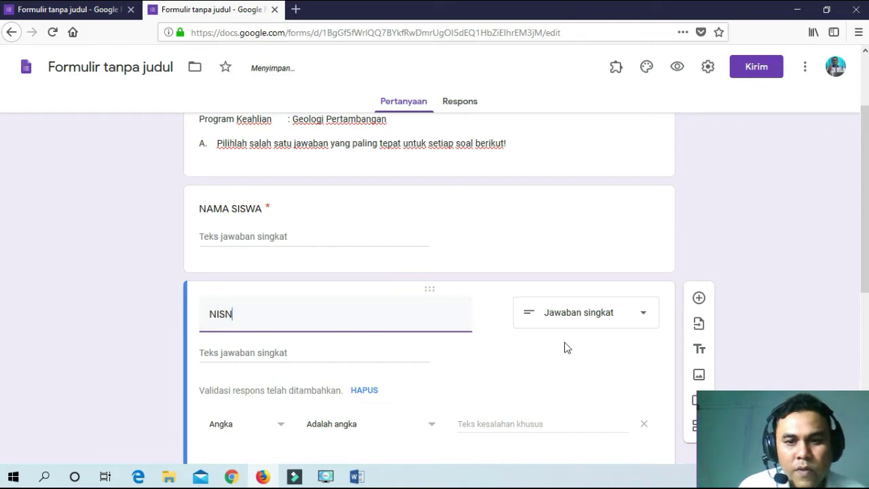
scroll(621, 332, down, 3)
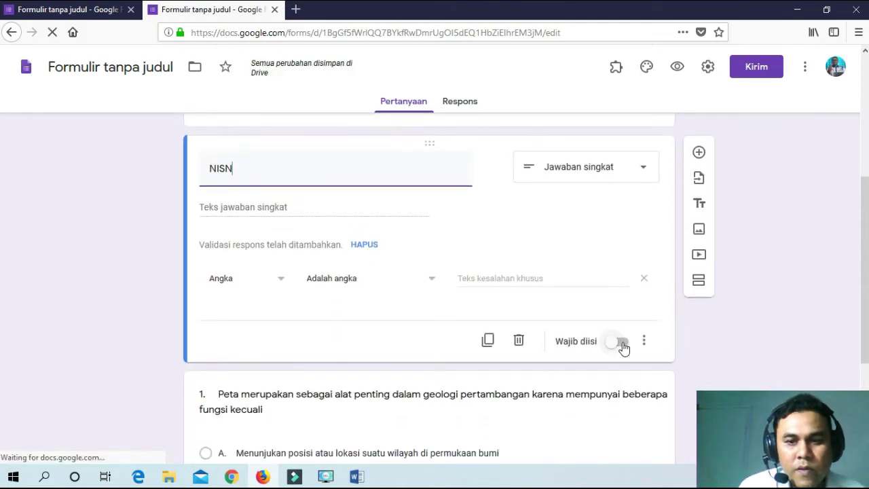
click(622, 343)
Step: Change the title of the NISN question to "NO. UJIAN"
click(257, 170)
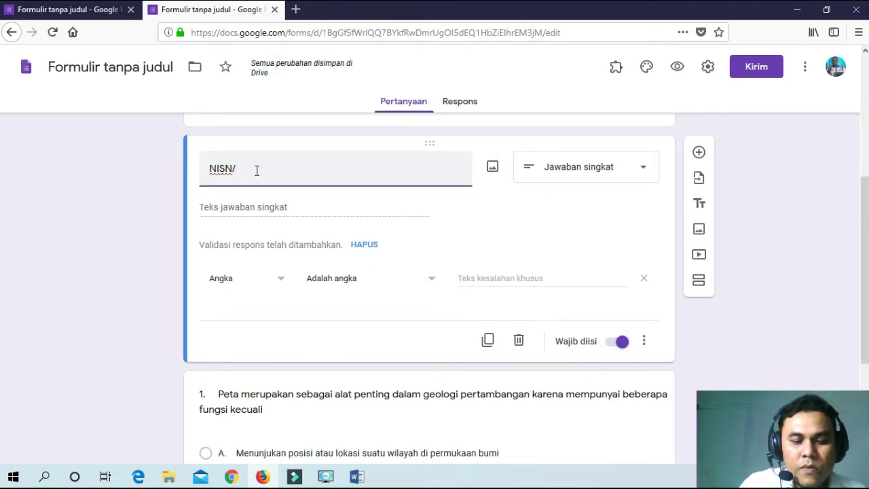
text(NIS/)
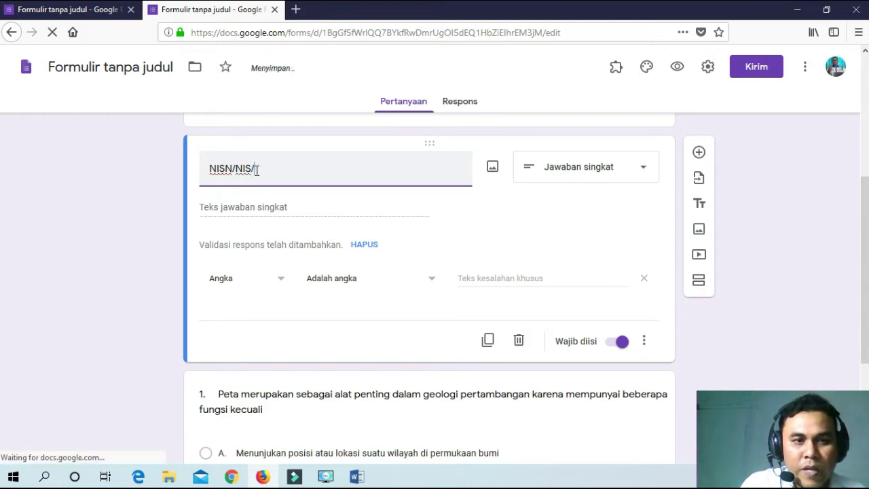
text(O. UJIAN)
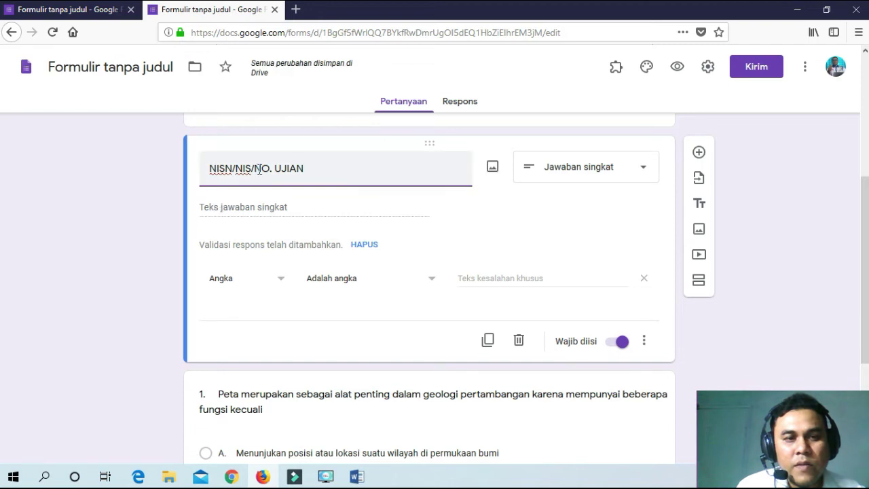
drag(253, 167, 167, 174)
key(BackSpace)
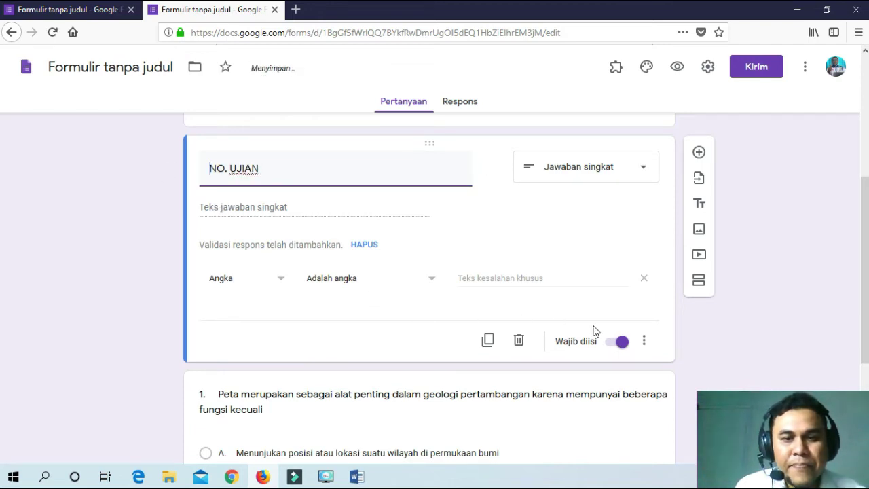
Step: Remove the number response validation from the NO. UJIAN question
click(210, 309)
scroll(264, 237, up, 3)
scroll(262, 243, down, 1)
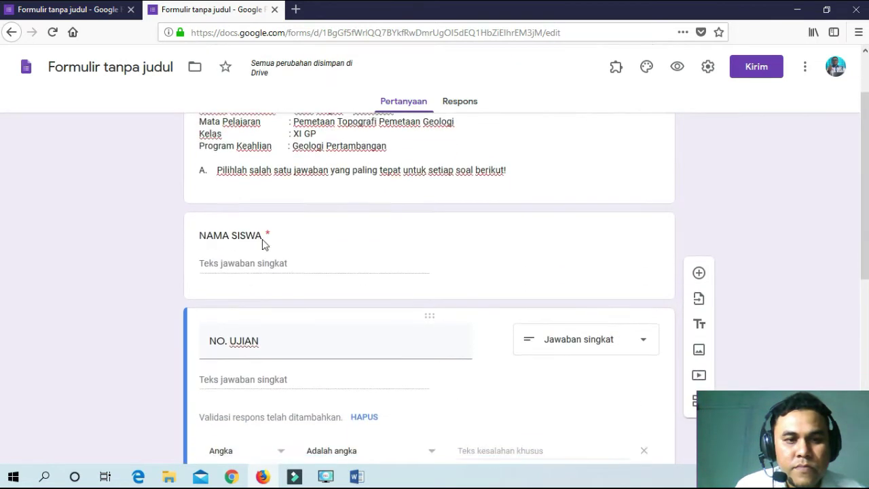
scroll(265, 244, down, 4)
click(283, 207)
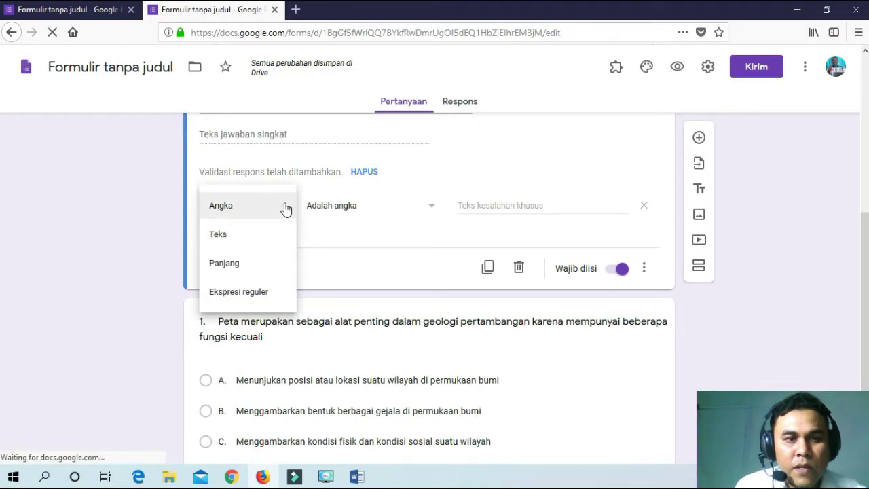
scroll(319, 208, up, 4)
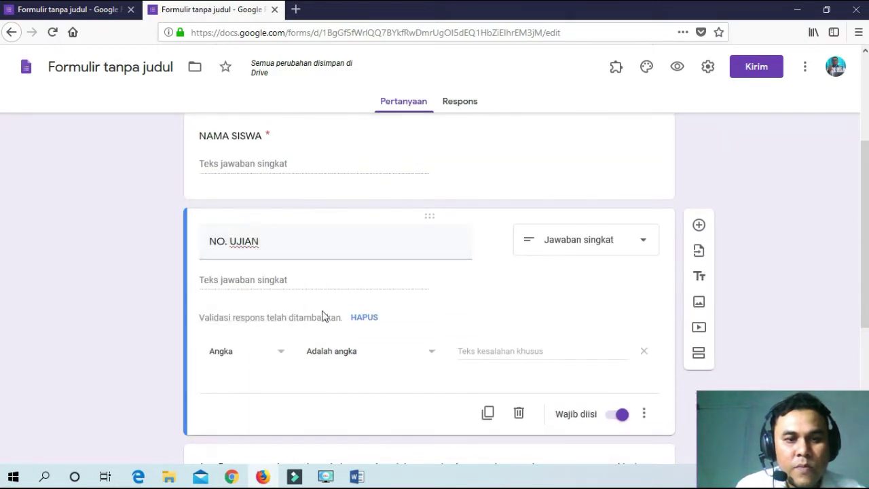
click(366, 318)
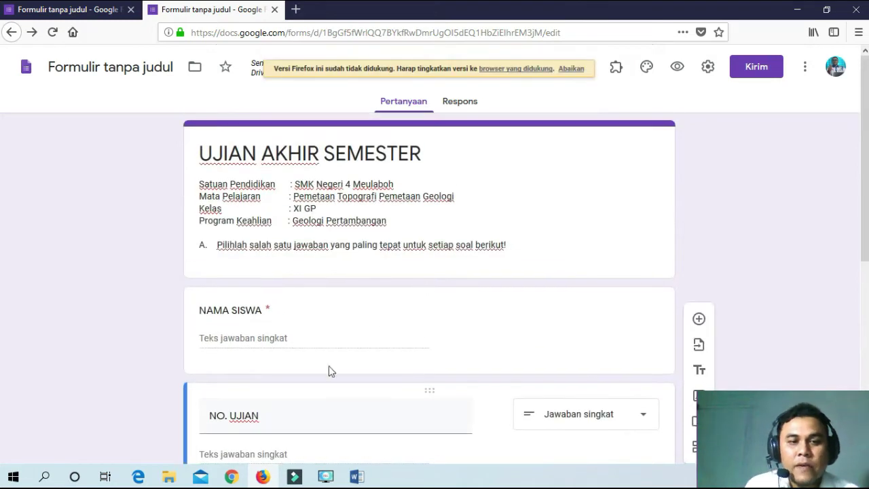
Step: Insert a new section between the NO. UJIAN question and question 1
scroll(382, 292, down, 1)
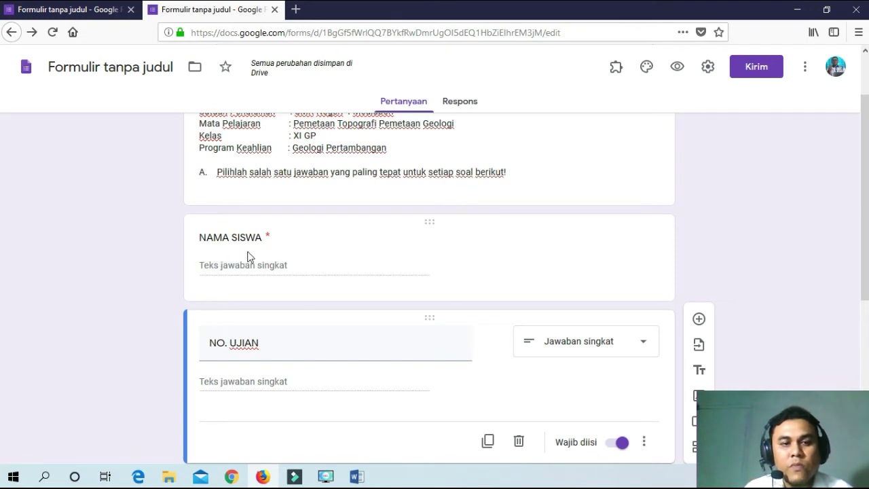
scroll(310, 275, down, 3)
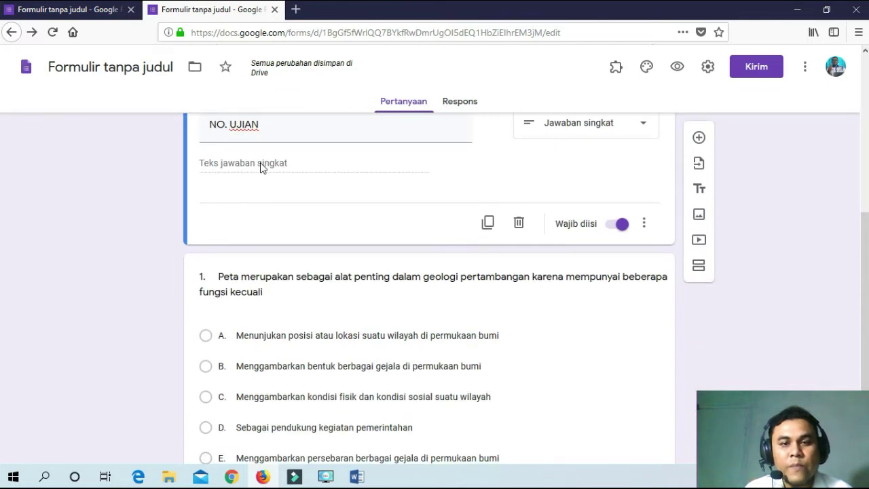
scroll(271, 161, up, 1)
scroll(291, 166, down, 1)
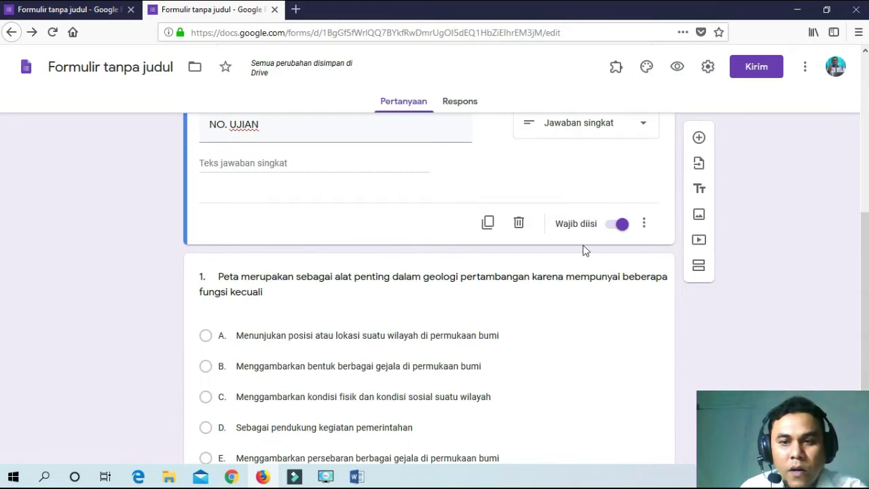
scroll(398, 227, up, 3)
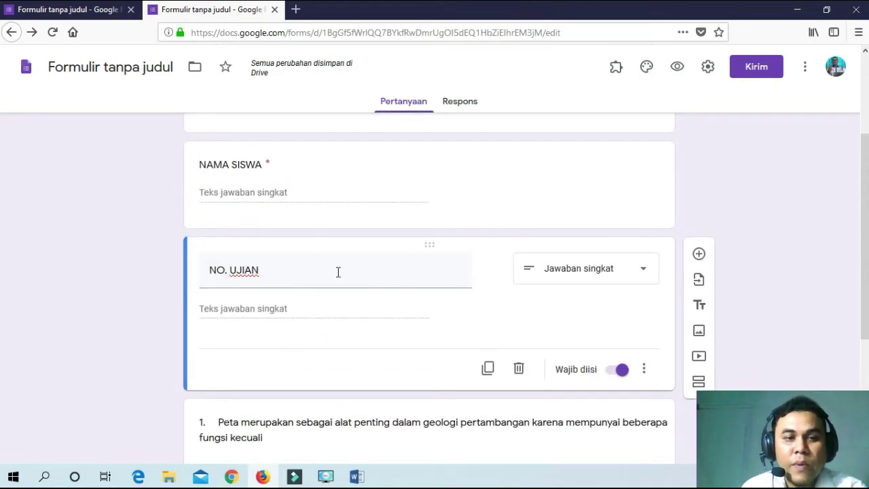
scroll(405, 242, down, 2)
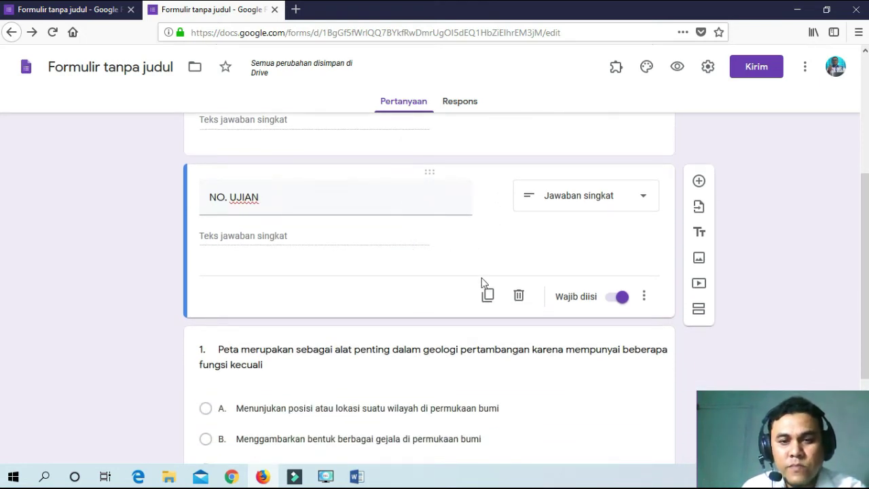
click(698, 311)
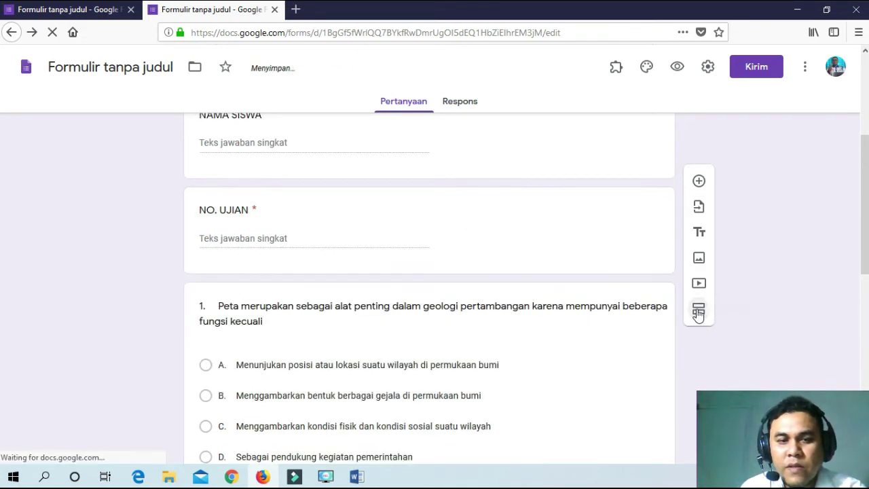
Step: Cut the instruction "A. Pilihlah salah satu jawaban yang paling tepat untuk setiap soal berikut!" from the first section's description and remove its leftover blank line
scroll(310, 275, up, 2)
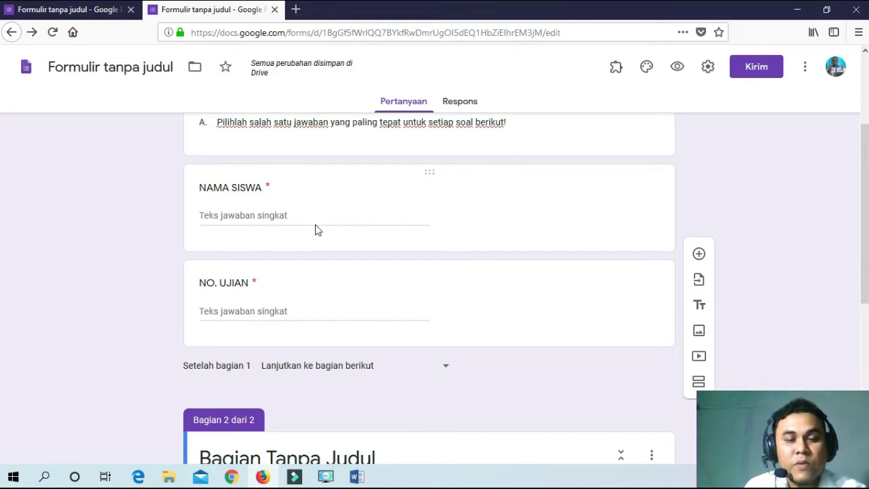
scroll(383, 256, down, 5)
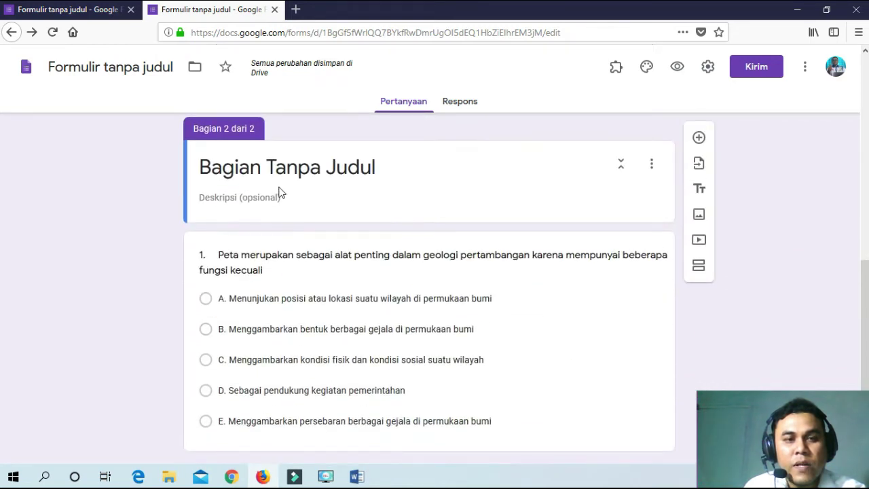
click(277, 172)
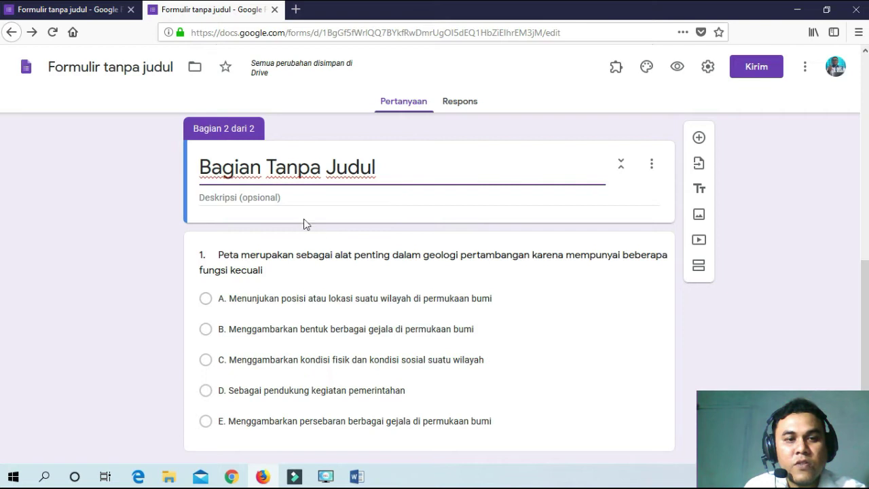
scroll(305, 223, up, 7)
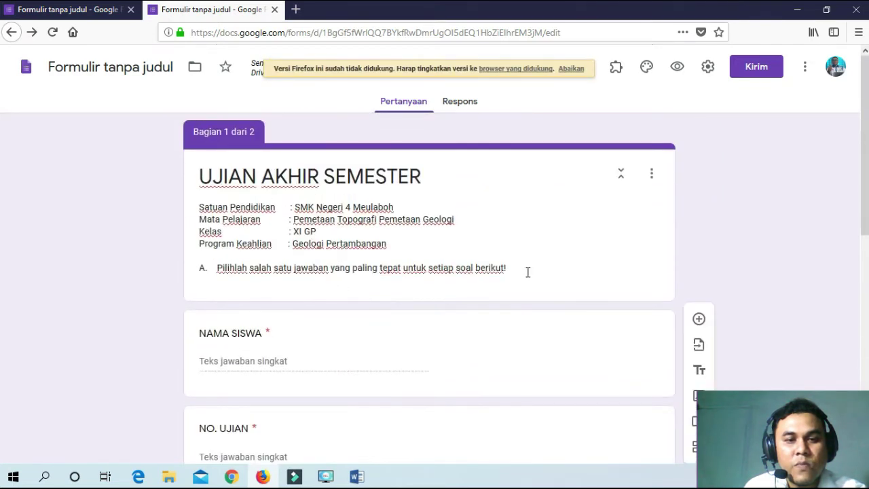
click(528, 271)
shift+click(193, 269)
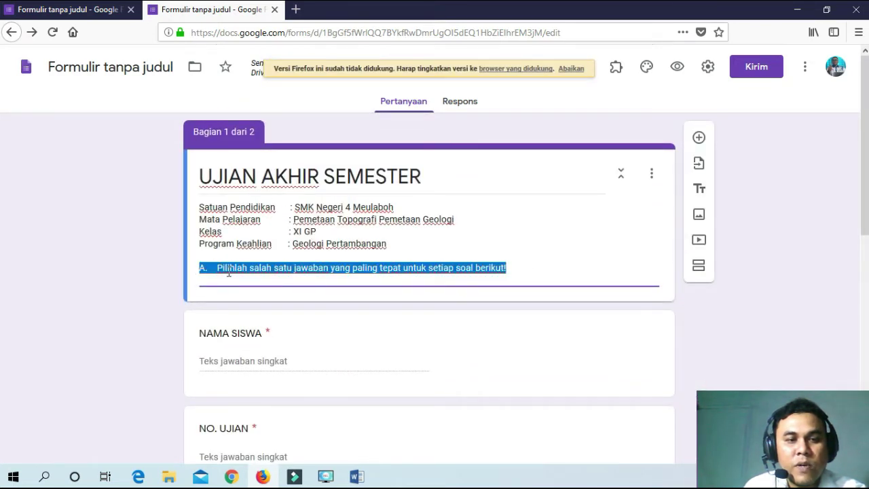
right_click(229, 272)
click(265, 331)
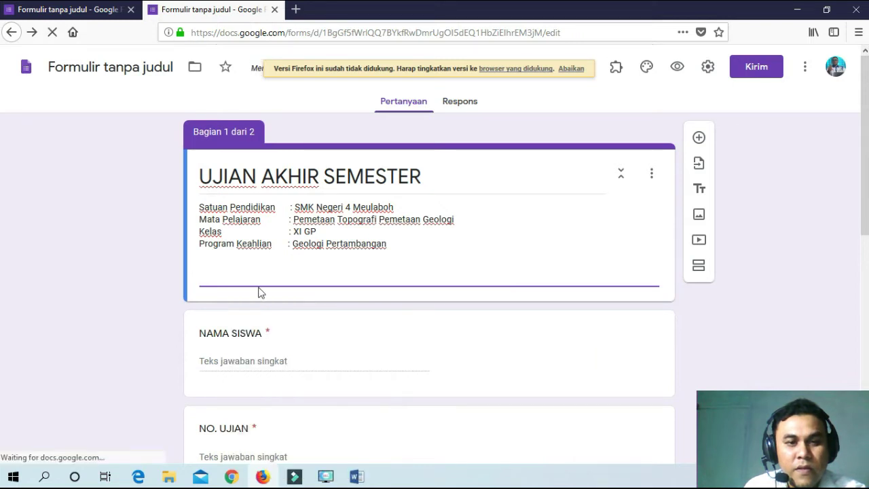
key(BackSpace)
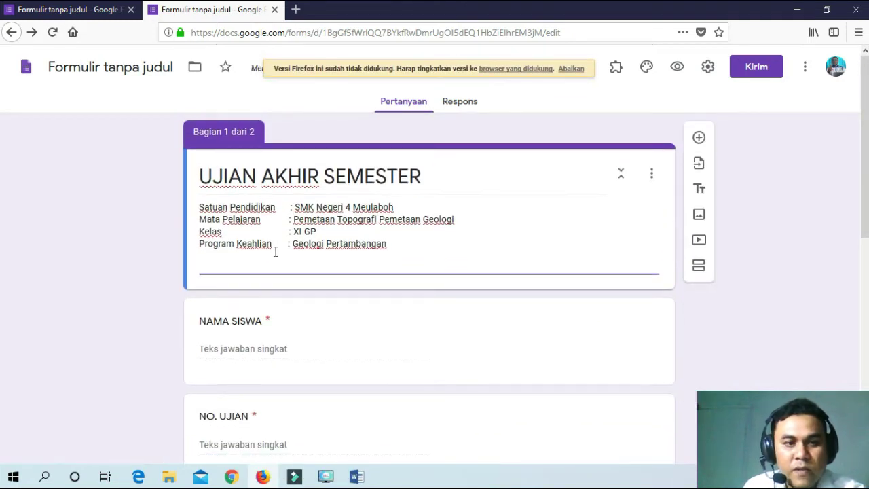
Step: Paste the cut instruction into the description of the second section, above question 1
scroll(316, 288, down, 5)
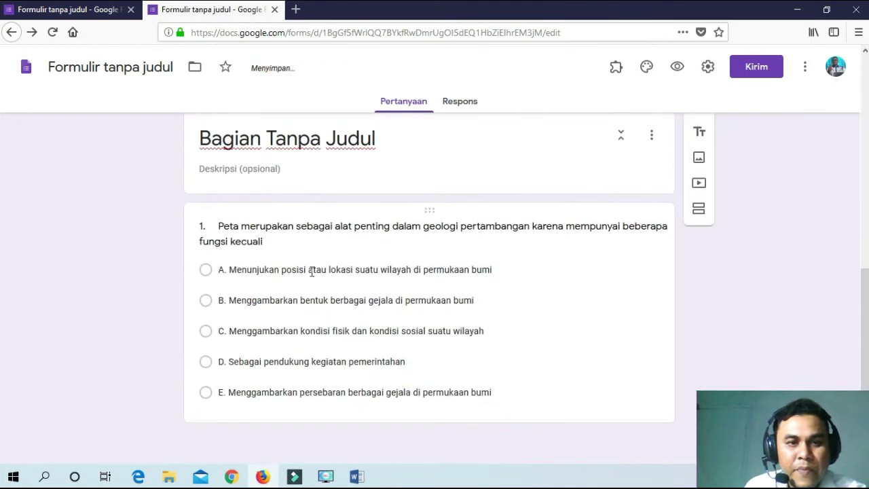
scroll(300, 234, up, 2)
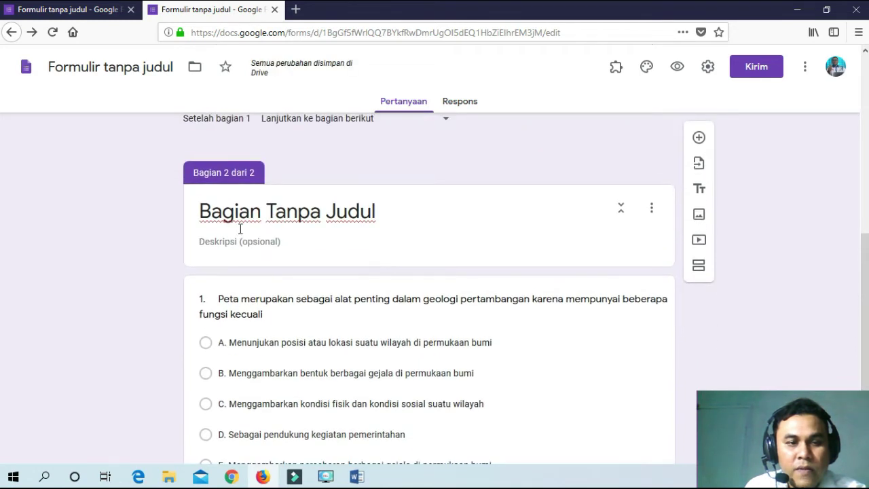
click(231, 248)
right_click(232, 249)
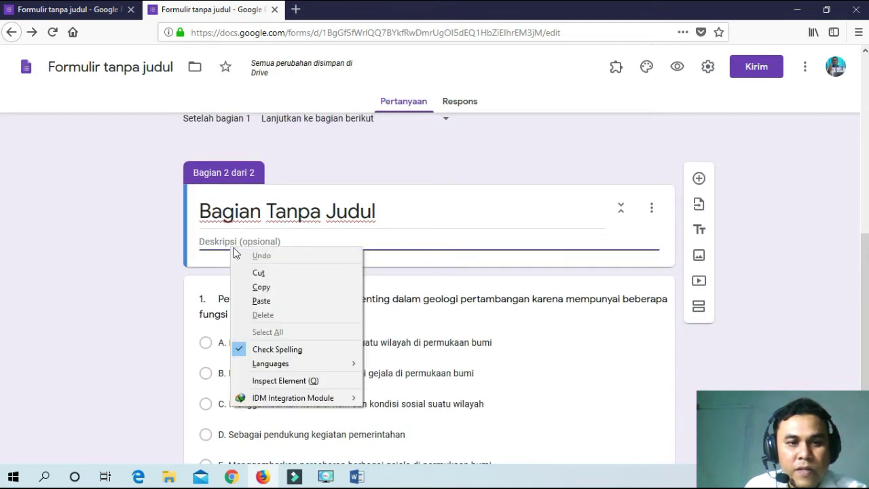
click(261, 301)
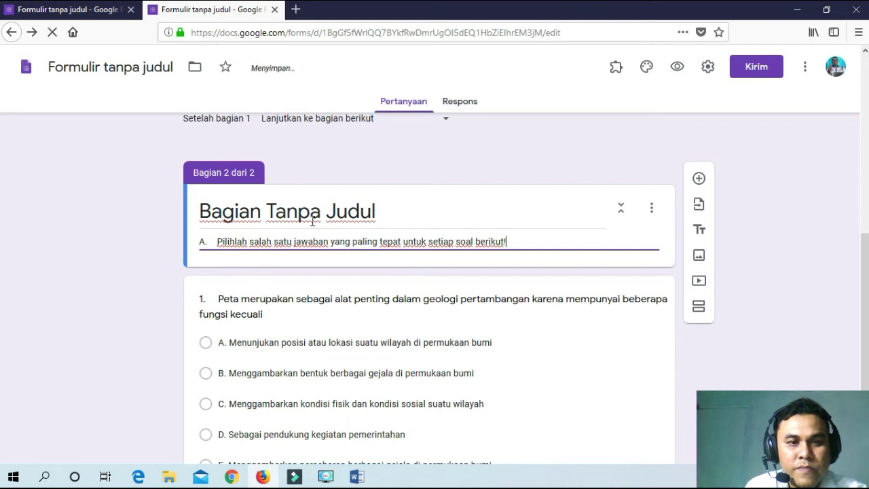
Step: Replace the second section's title with "SOAL PILIHAN GANDA"
click(392, 211)
drag(393, 212, 163, 208)
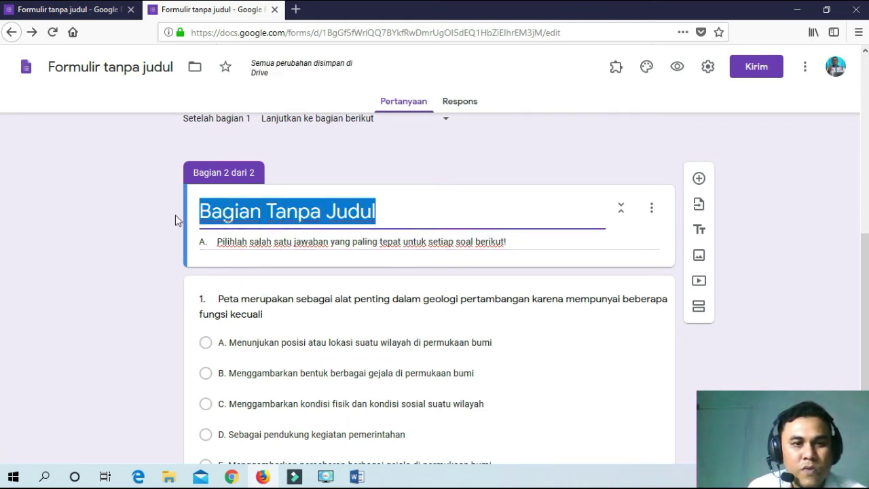
text(SOAL)
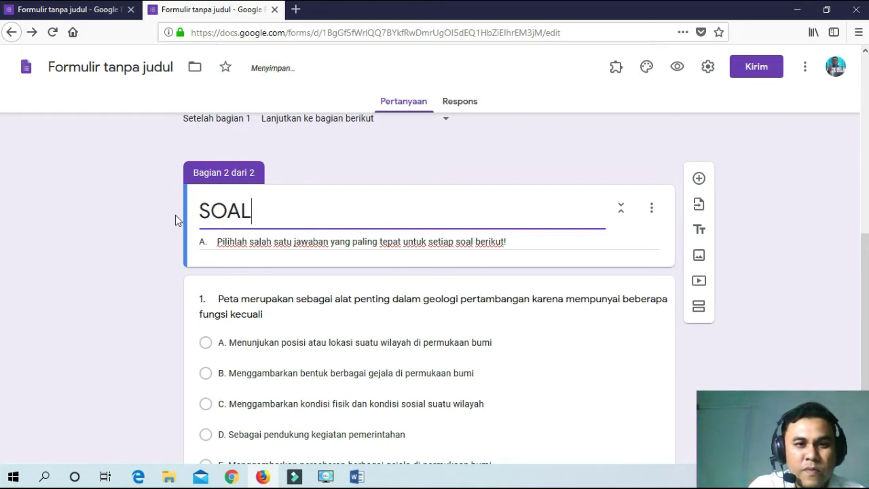
text( PILIHAN )
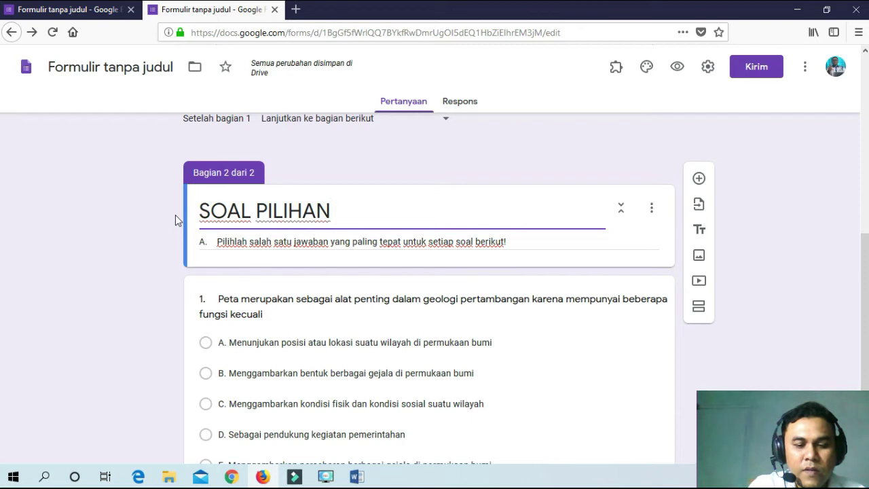
text(GANDA)
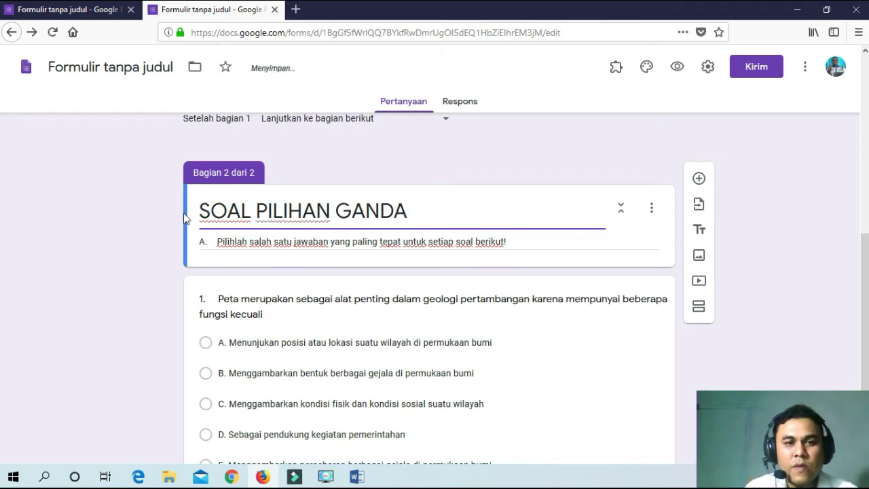
Step: Add a new multiple-choice question to the SOAL PILIHAN GANDA section and move it below question 1
scroll(325, 265, down, 1)
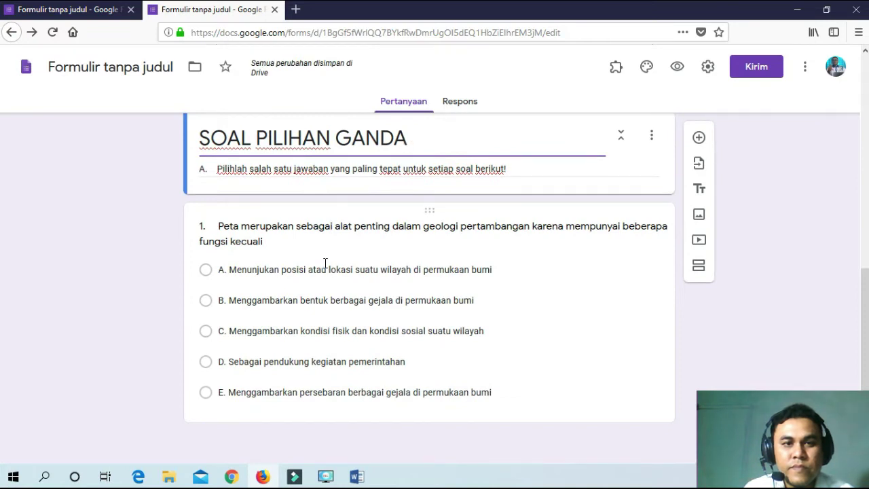
scroll(325, 263, up, 8)
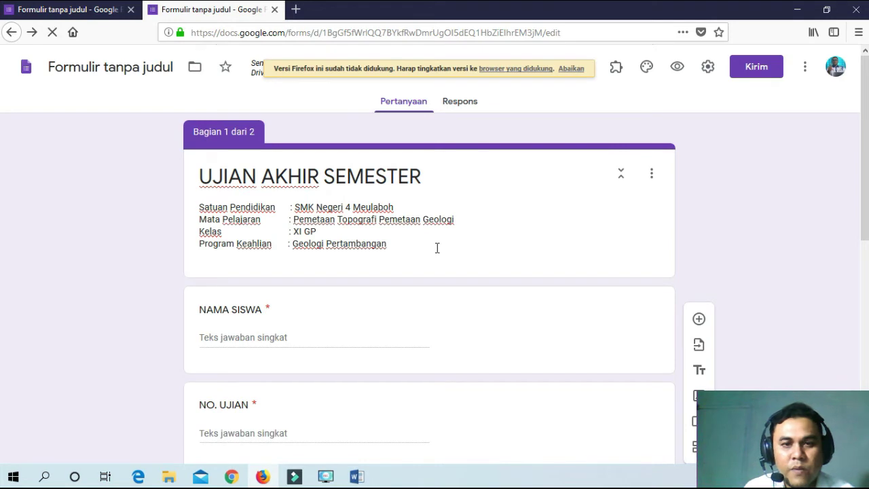
scroll(436, 248, down, 7)
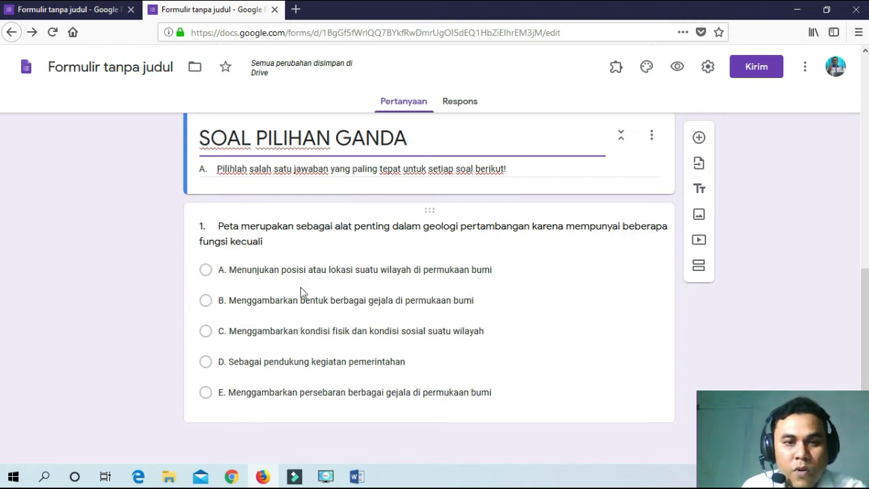
click(699, 139)
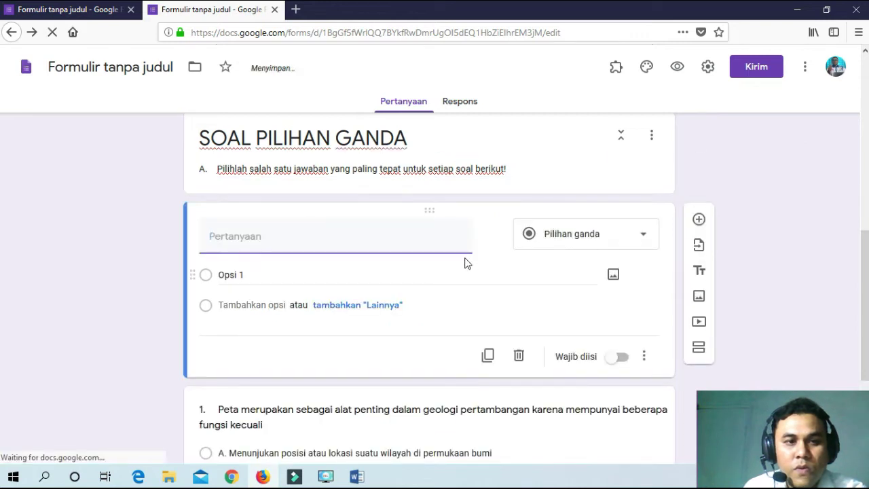
scroll(447, 223, down, 3)
scroll(448, 214, up, 3)
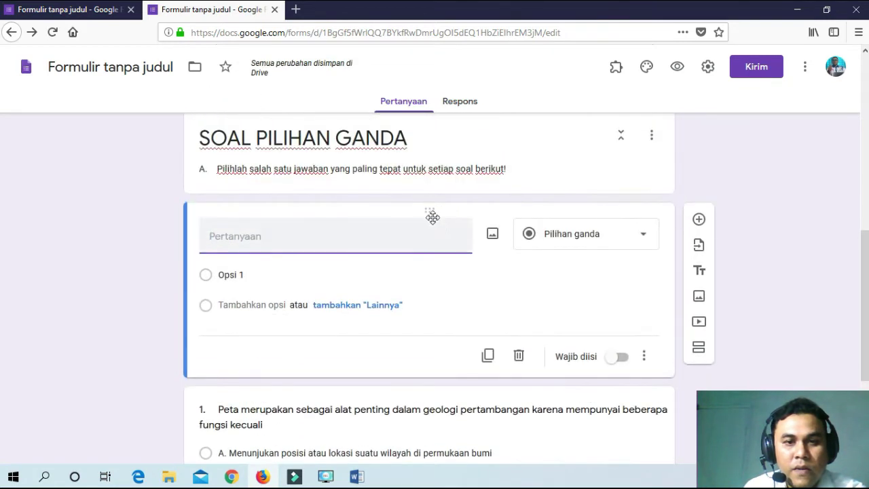
drag(427, 208, 426, 305)
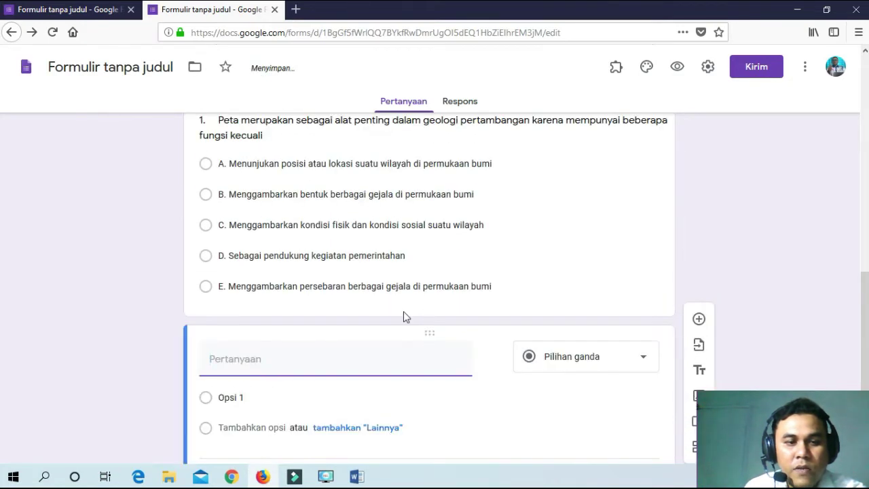
Step: Copy the text of question 2, "Peta topografi merupakan suatu peta dasar...", from the Word exam document into the new question's title
click(356, 476)
scroll(358, 395, down, 2)
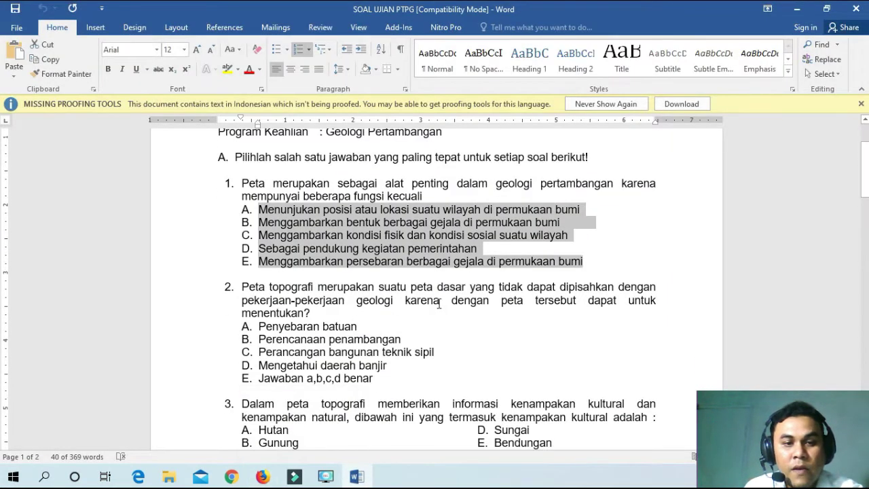
drag(310, 313, 243, 286)
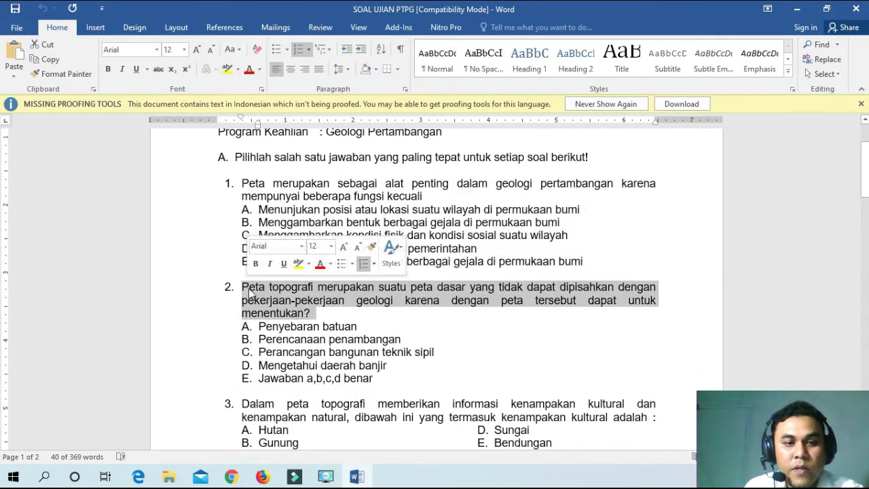
right_click(266, 298)
click(292, 79)
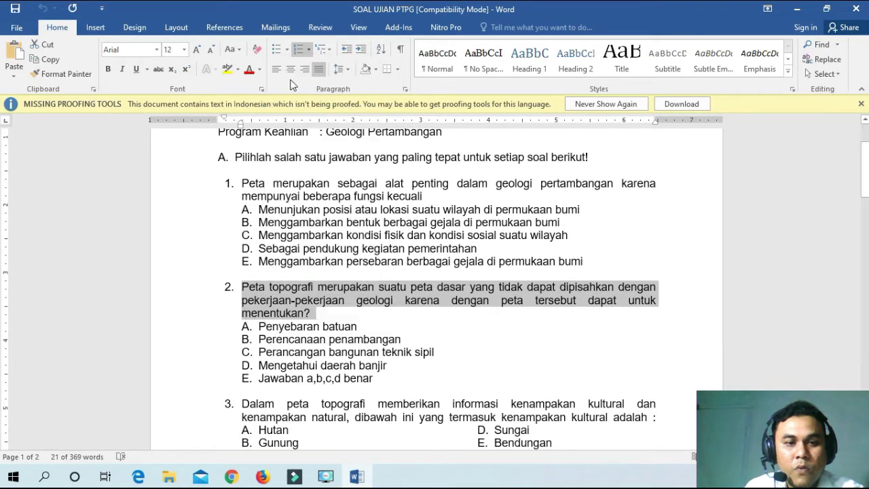
click(262, 477)
right_click(260, 292)
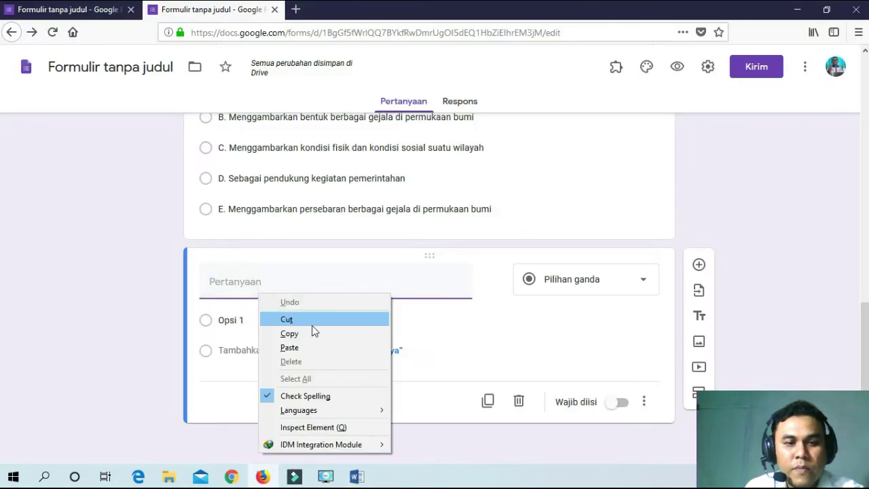
click(290, 347)
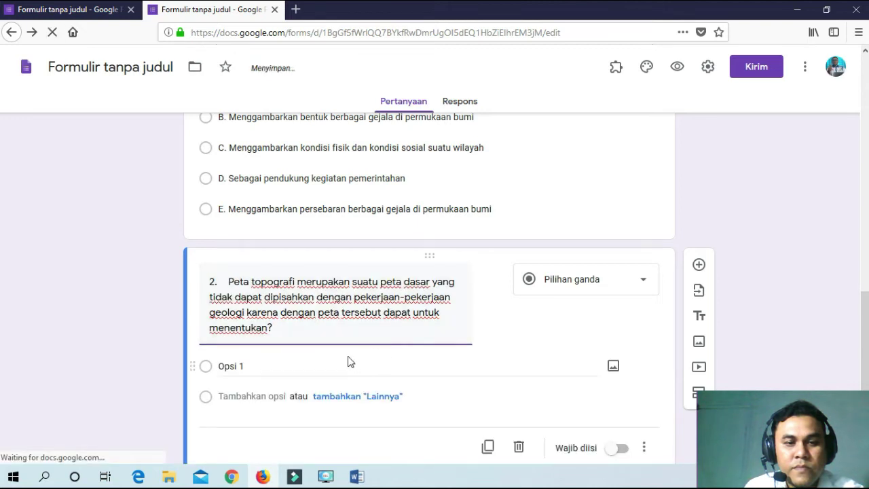
Step: Copy answers A to E of question 2 from the Word document and paste them as the question's options in the form
scroll(365, 363, down, 1)
click(356, 477)
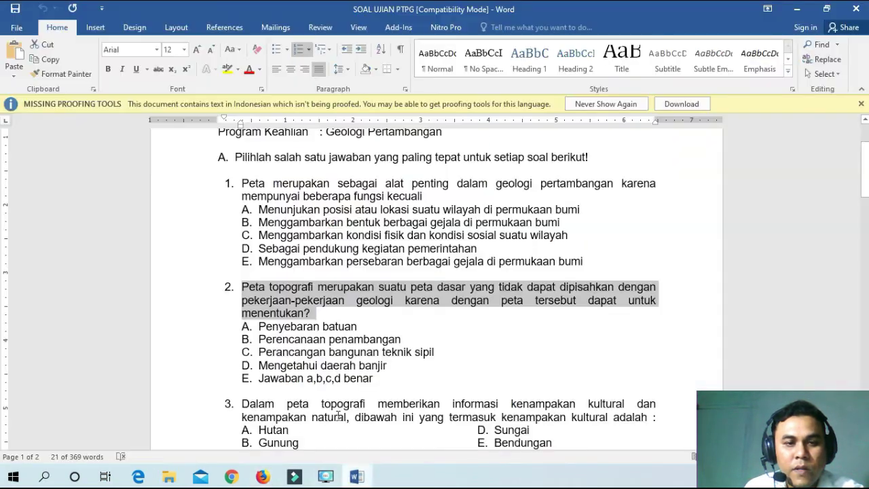
scroll(307, 293, down, 2)
drag(374, 314, 269, 270)
right_click(269, 273)
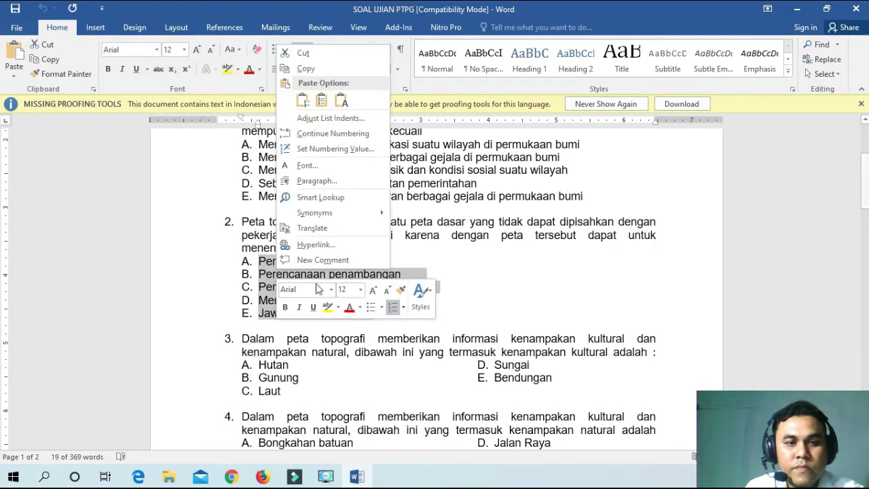
click(352, 66)
click(262, 477)
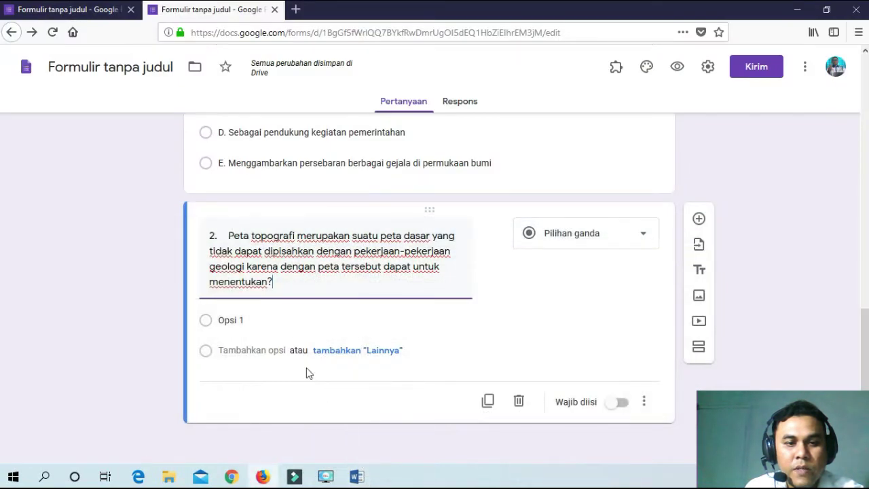
right_click(241, 324)
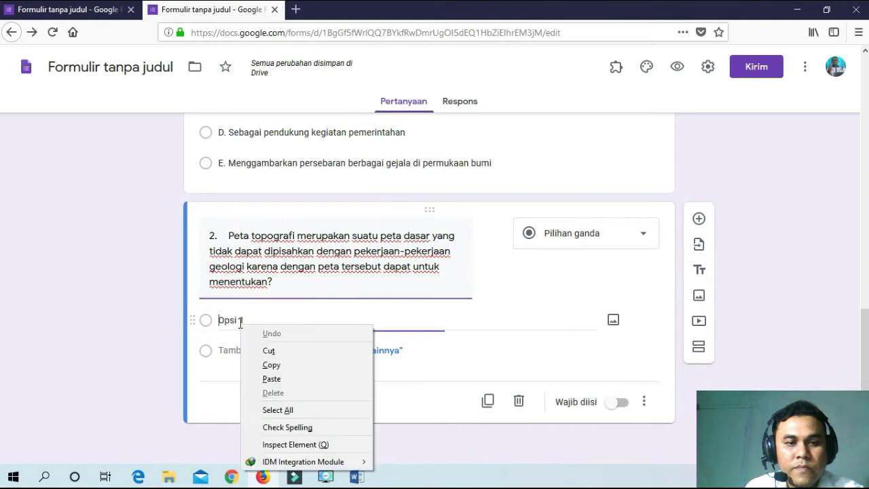
click(278, 378)
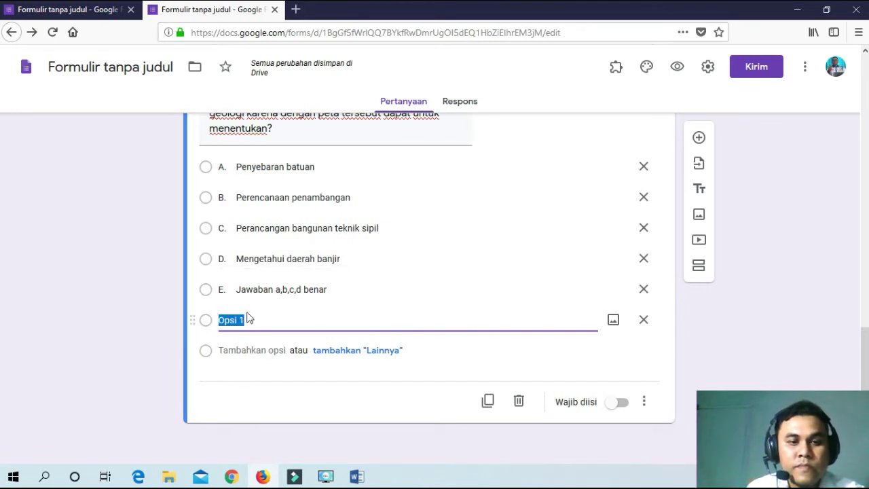
Step: Make both question 2 and question 1 required
click(619, 403)
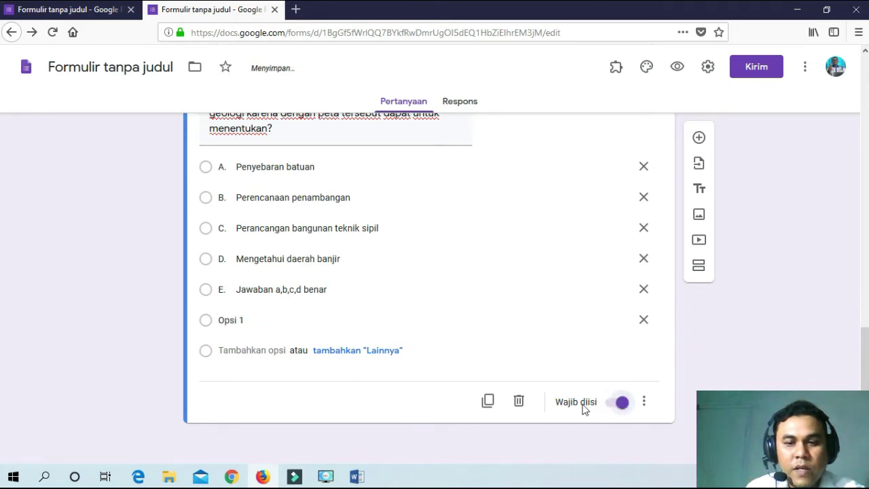
scroll(530, 290, up, 5)
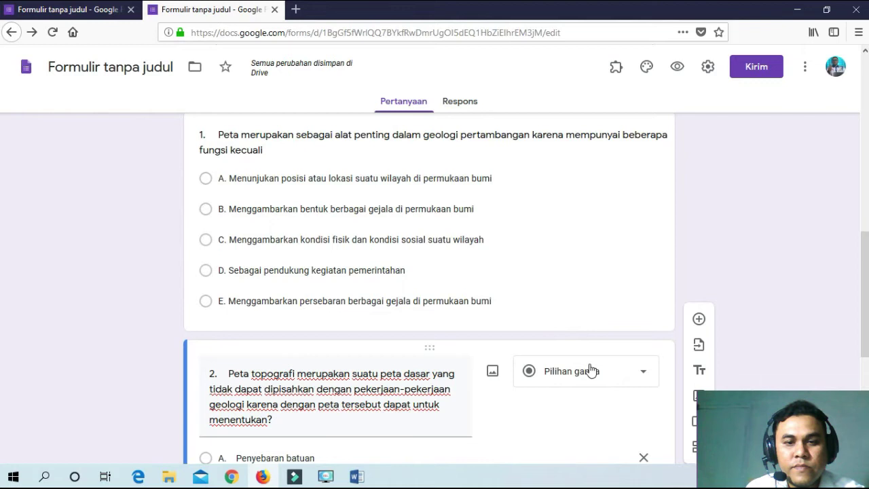
click(578, 274)
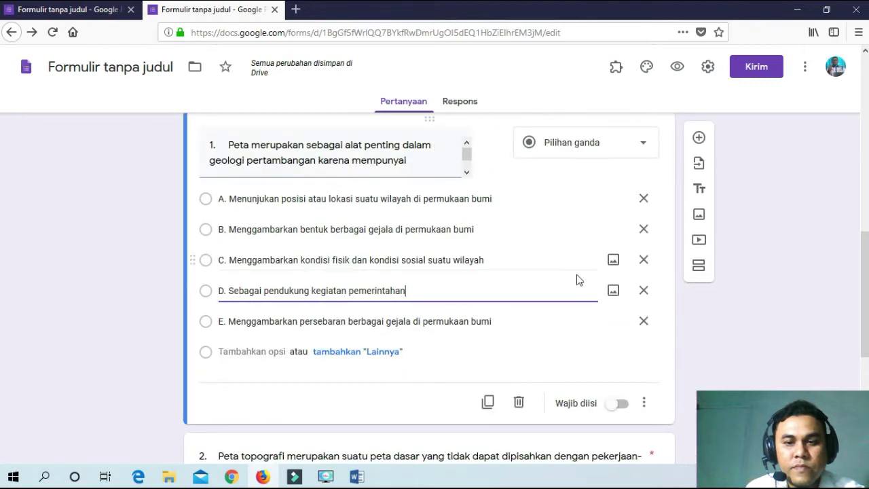
click(619, 405)
scroll(498, 295, up, 1)
scroll(498, 295, down, 3)
scroll(489, 312, down, 3)
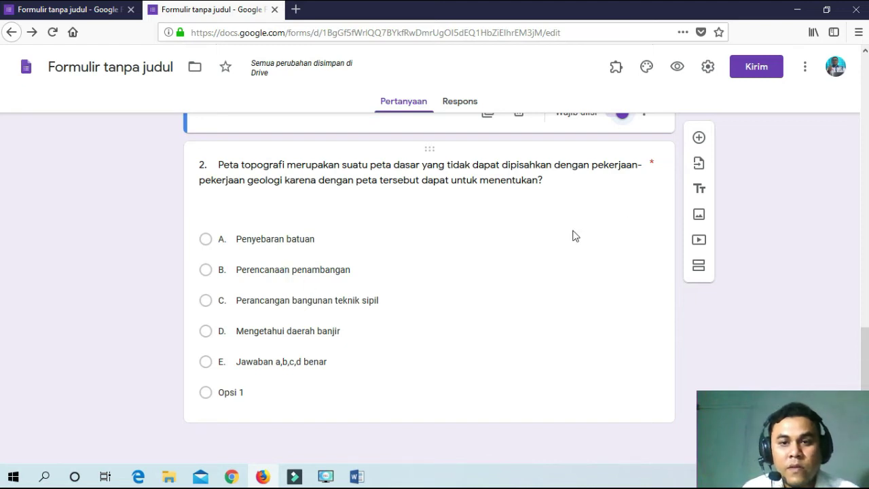
Step: Add a new multiple-choice question below question 2 and switch to the Word exam document
click(575, 273)
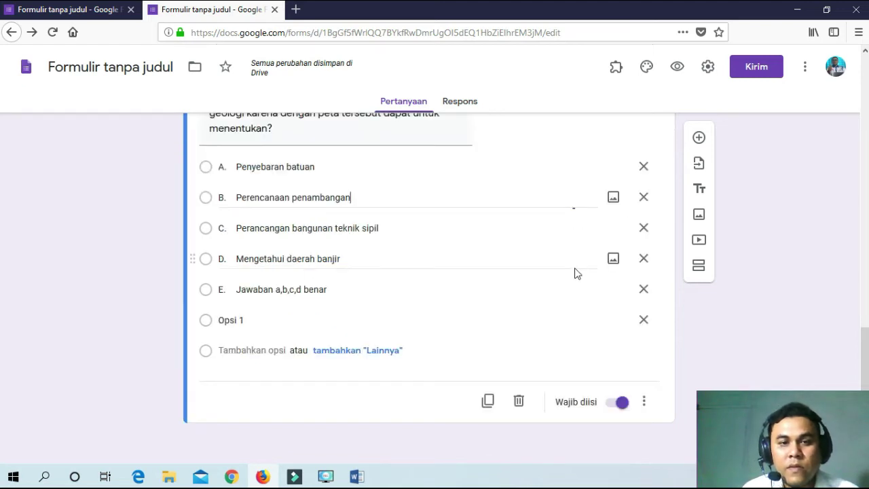
click(699, 139)
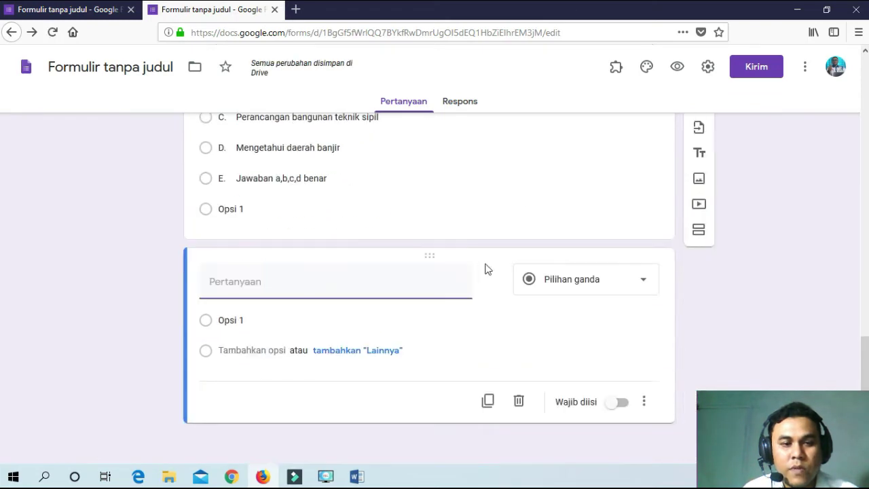
click(356, 477)
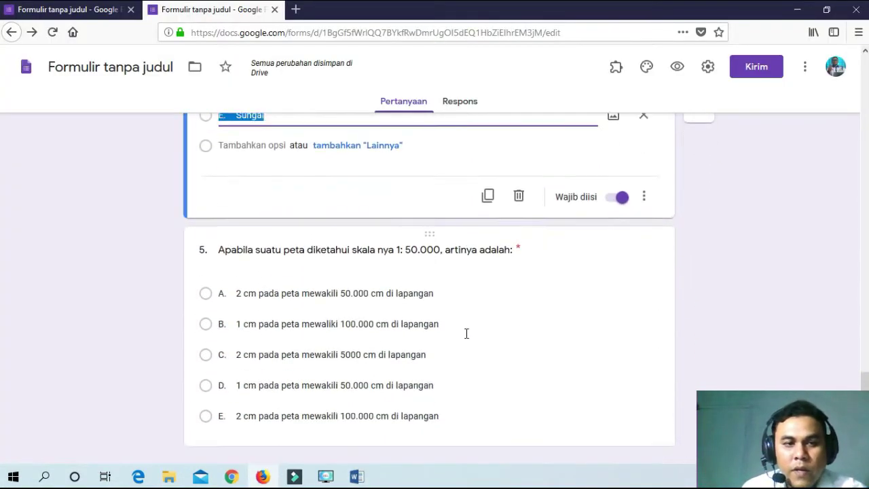
Step: Add a new blank multiple-choice question below question 5
scroll(466, 333, down, 1)
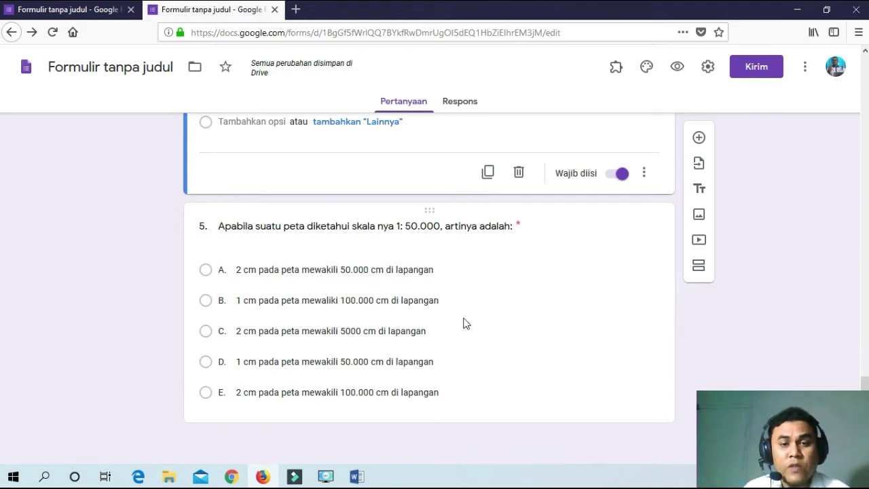
click(519, 309)
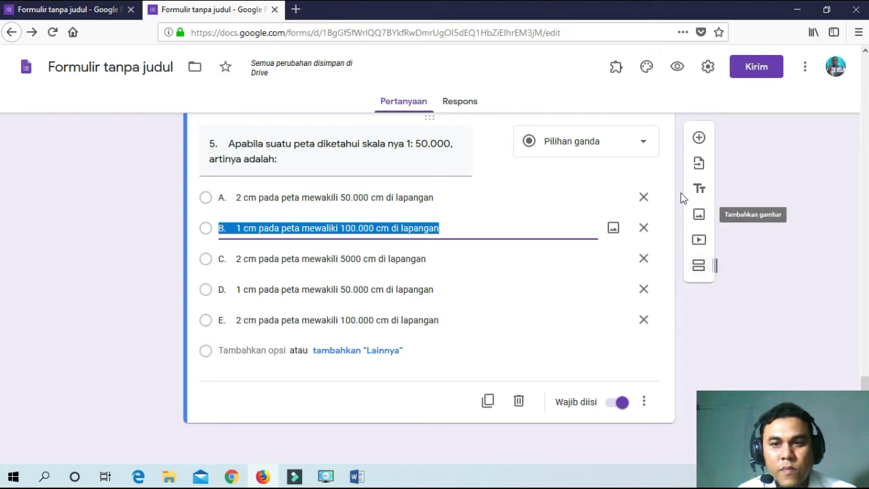
click(698, 138)
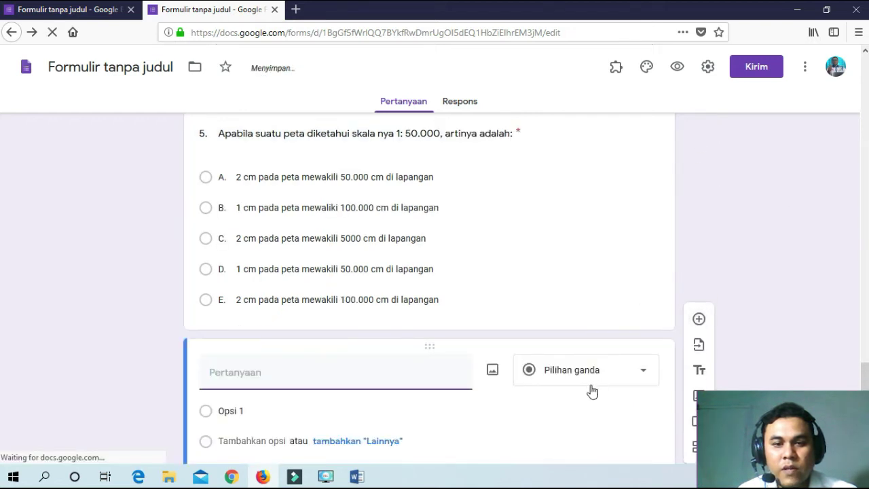
Step: Insert a new section between question 5 and the blank question
click(652, 304)
scroll(653, 310, down, 2)
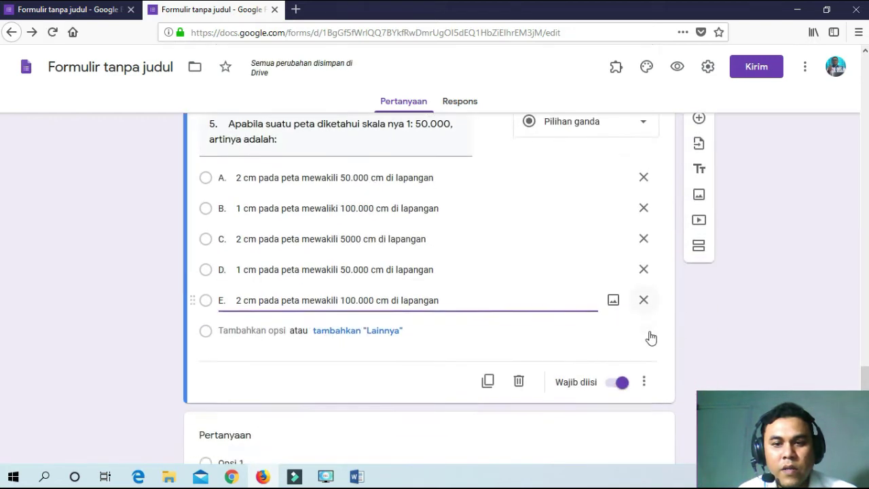
click(699, 269)
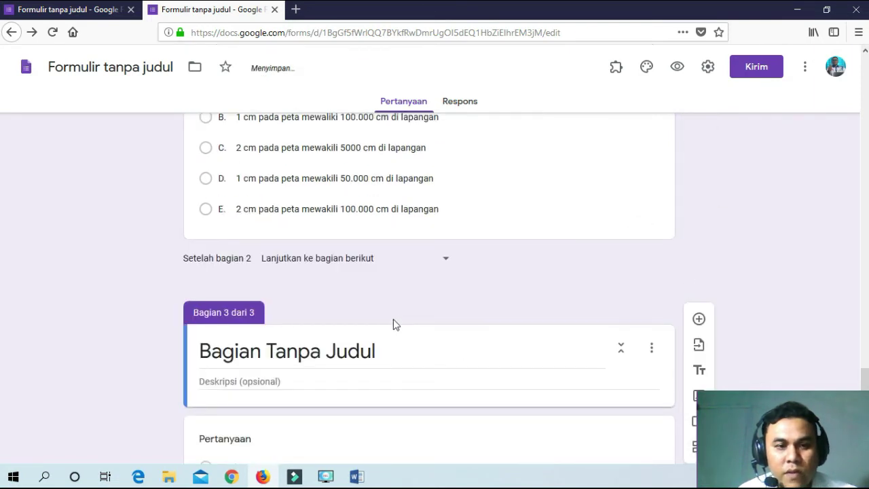
Step: Copy the part B instruction "Jawablah pertanyaan berikut ini dengantepat !" from the Word exam document into the description of section 3
scroll(388, 293, up, 4)
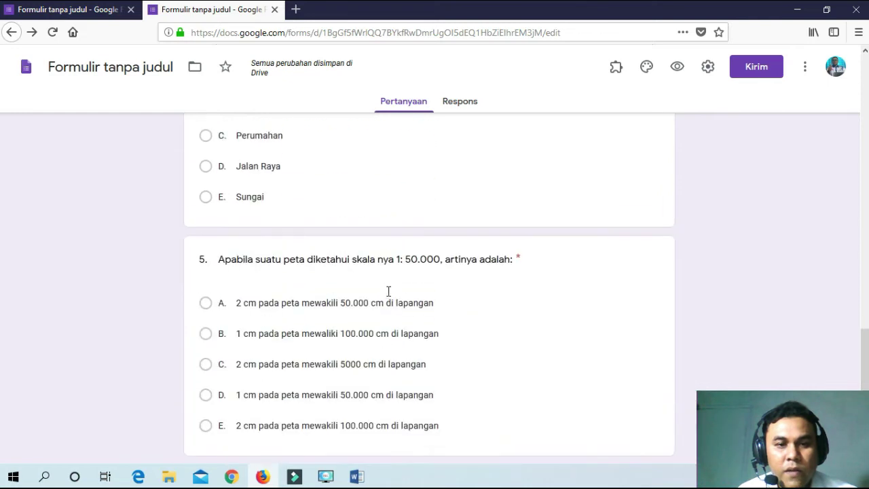
scroll(389, 293, down, 4)
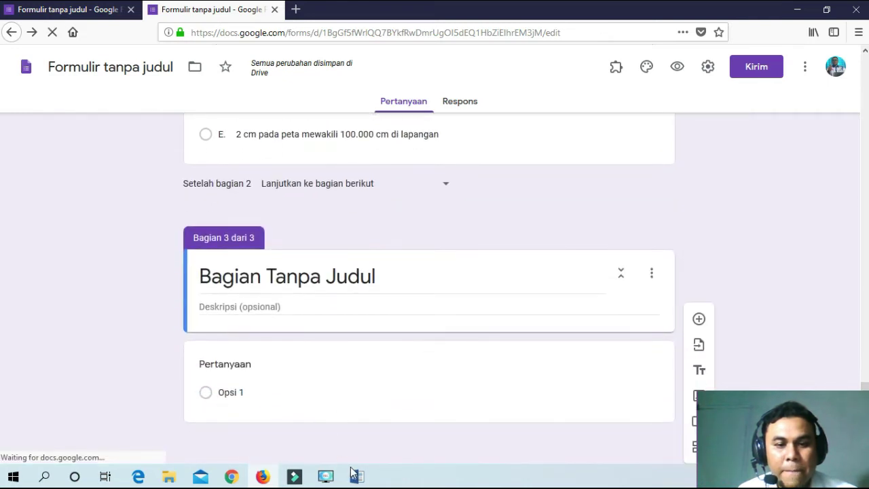
click(356, 476)
scroll(347, 359, down, 10)
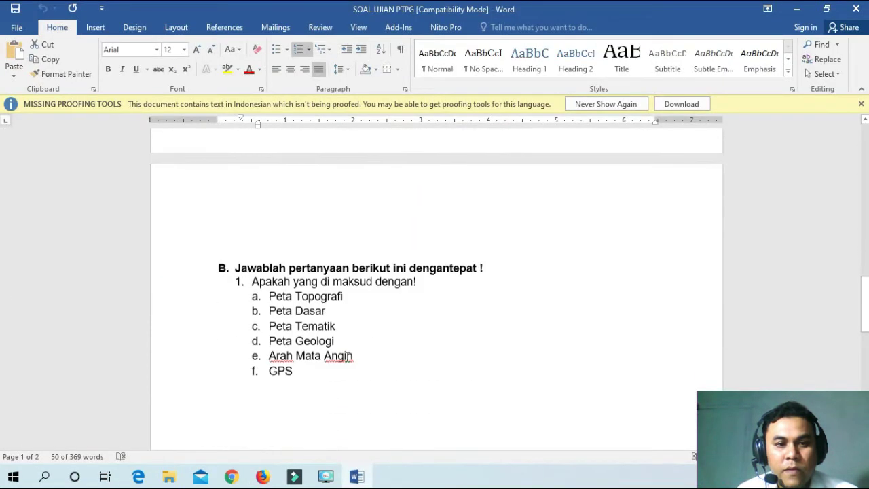
scroll(348, 357, down, 1)
click(203, 223)
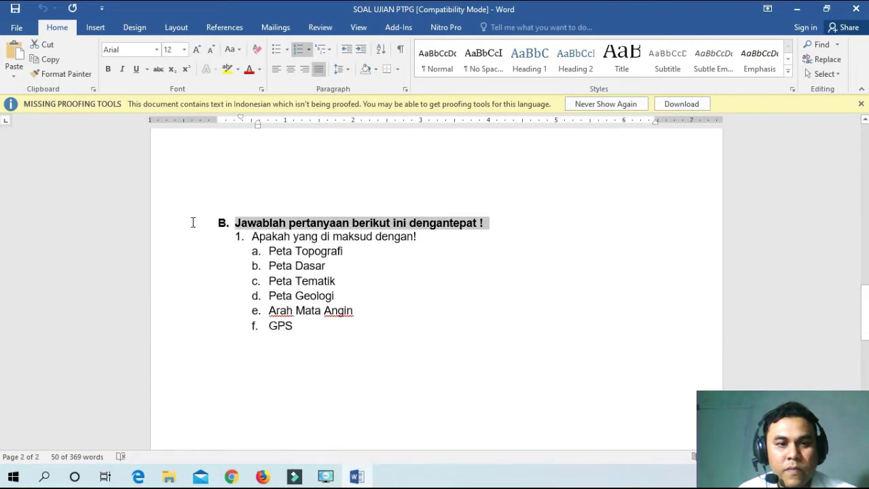
right_click(253, 225)
key(Escape)
click(279, 307)
key(alt+Tab)
click(247, 306)
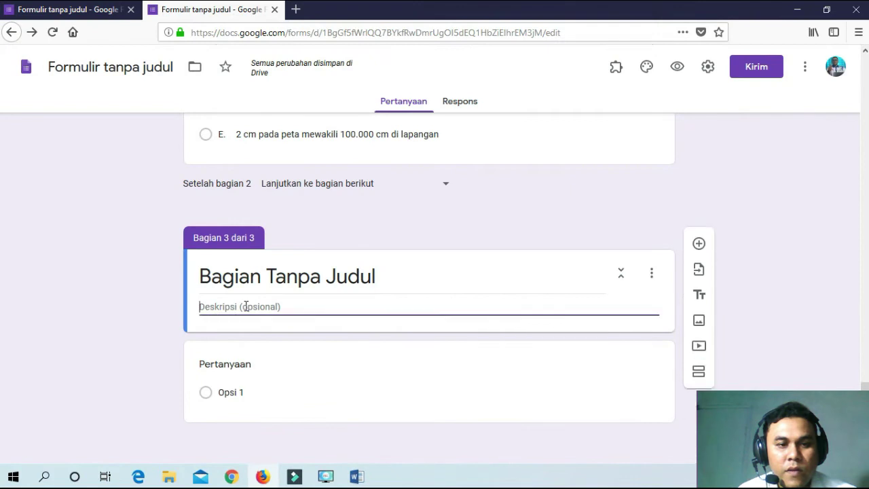
right_click(247, 306)
click(284, 360)
Step: Title section 3 "SOAL ESSAY"
drag(387, 276, 144, 276)
text(SOAL )
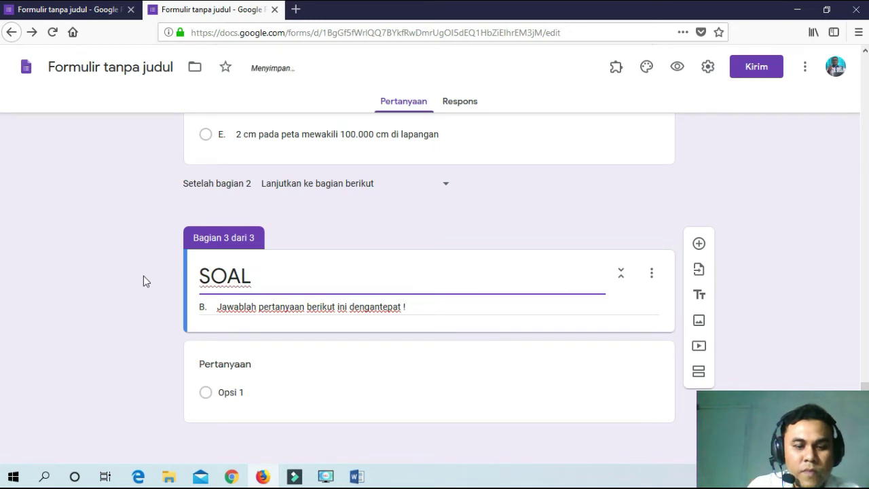
text(ES)
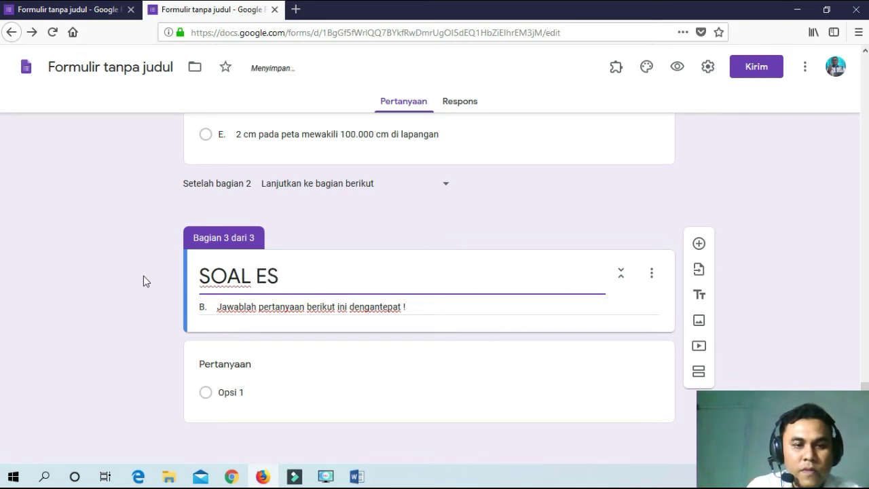
text(SAY)
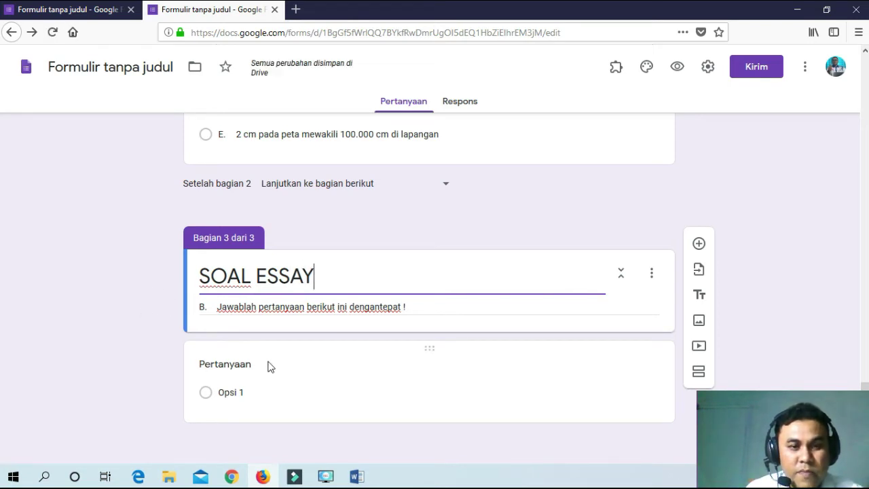
Step: Copy part B question 1 with items a to f from the Word document into the blank question and make it Jawaban singkat
click(355, 476)
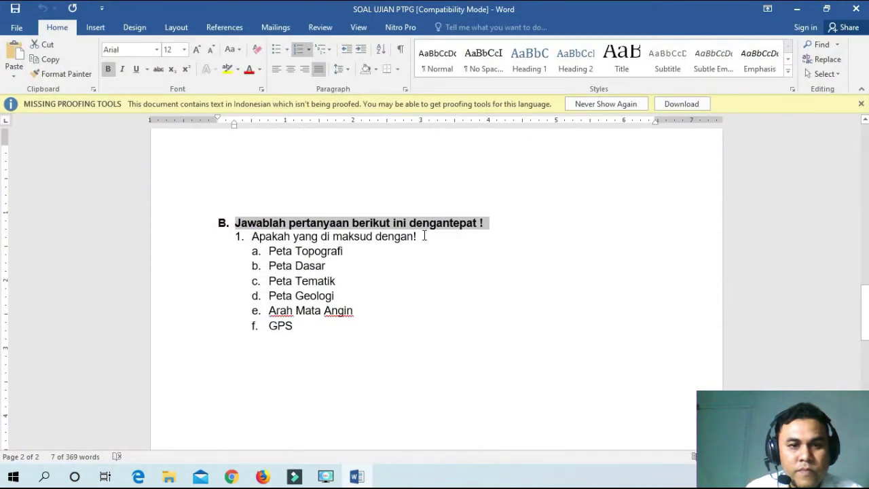
click(196, 238)
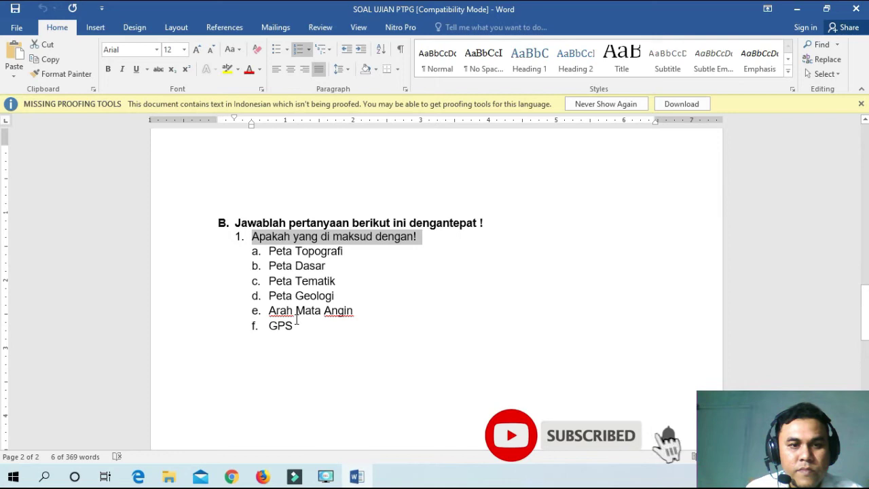
drag(296, 326, 208, 235)
right_click(312, 258)
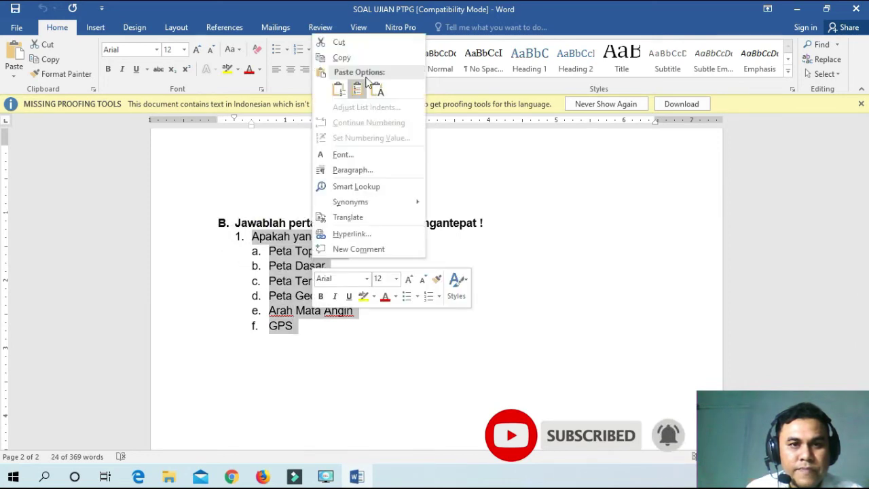
click(356, 56)
key(ctrl+v)
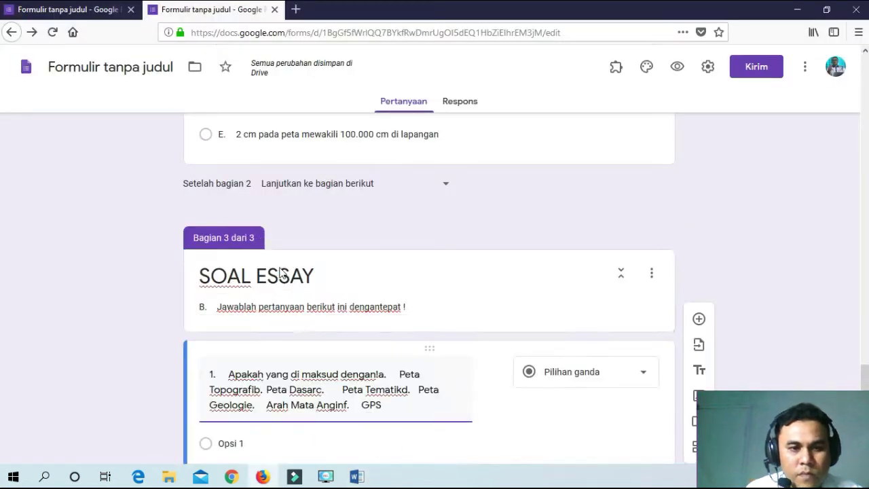
click(585, 371)
click(582, 79)
Step: Tidy the essay question text by removing its leading number and separating items "a.Peta Topografi" through "f.GPS" with even spacing
click(380, 303)
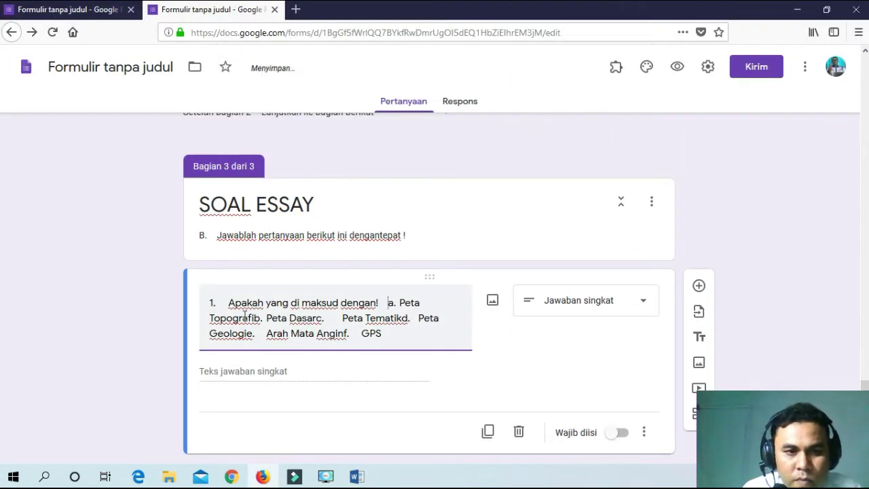
drag(209, 303, 234, 303)
key(Delete)
click(254, 318)
click(279, 318)
click(364, 318)
click(209, 303)
text(A)
click(381, 303)
key(BackSpace)
click(229, 317)
key(BackSpace)
key(BackSpace)
key(BackSpace)
click(304, 334)
Step: Change the essay question's answer type to Paragraf and make it required
click(641, 306)
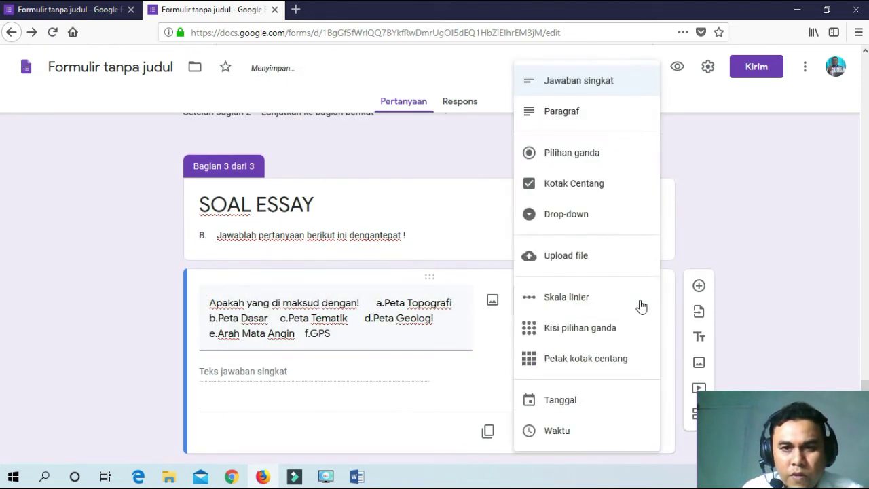
click(582, 110)
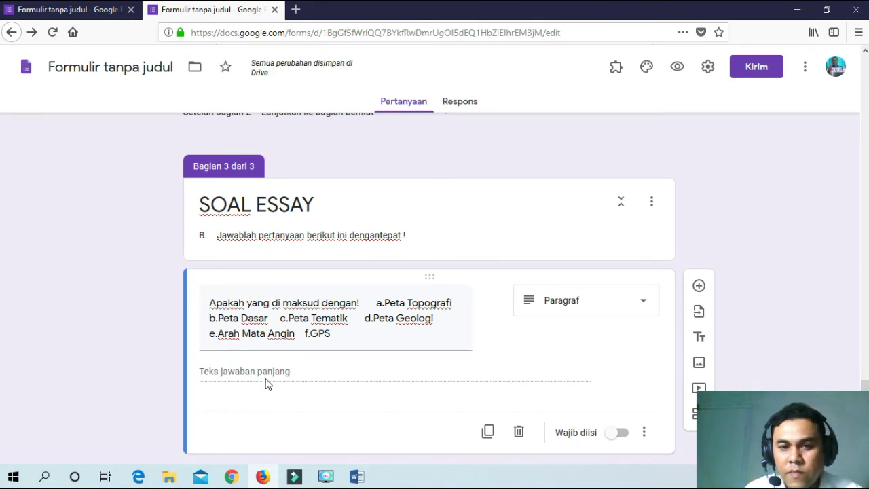
scroll(268, 382, down, 1)
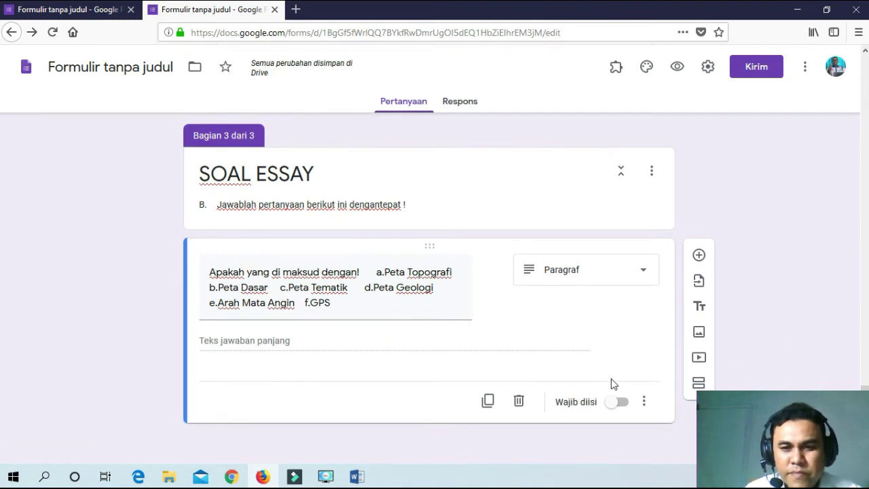
click(618, 402)
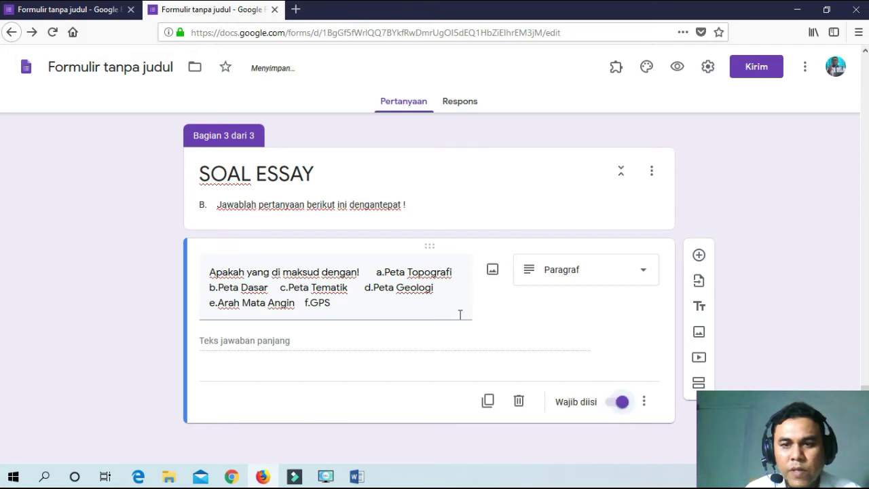
Step: Review the form from the exam header through the multiple-choice section and open question 1
scroll(227, 242, up, 10)
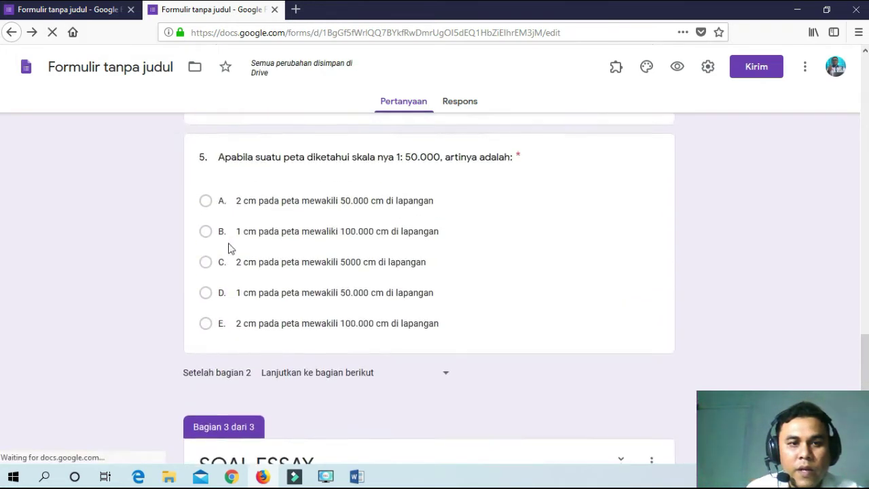
scroll(323, 264, up, 10)
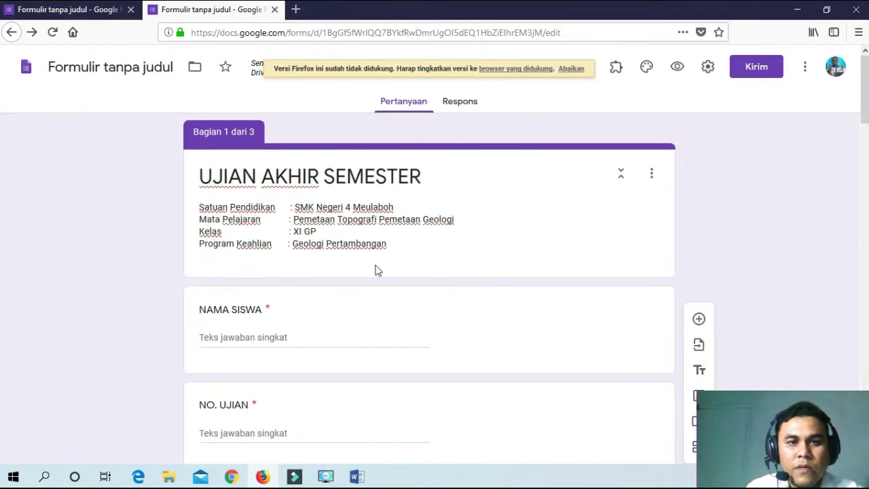
scroll(392, 254, down, 5)
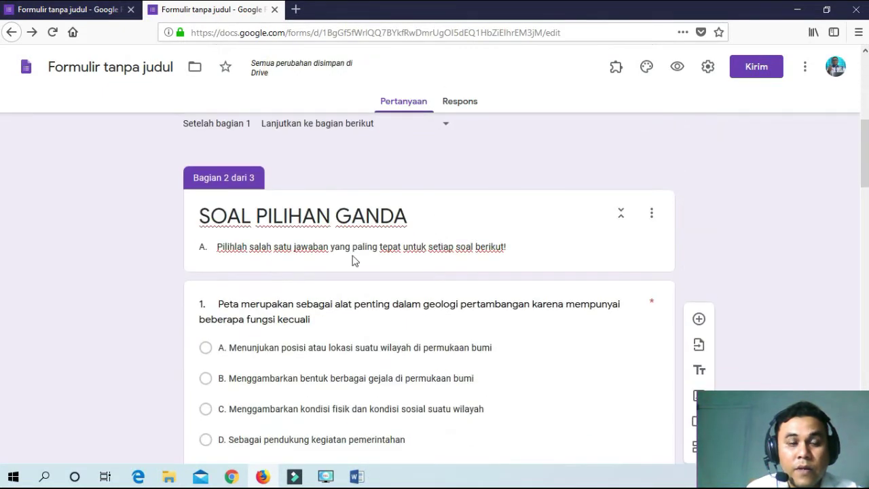
scroll(404, 229, down, 2)
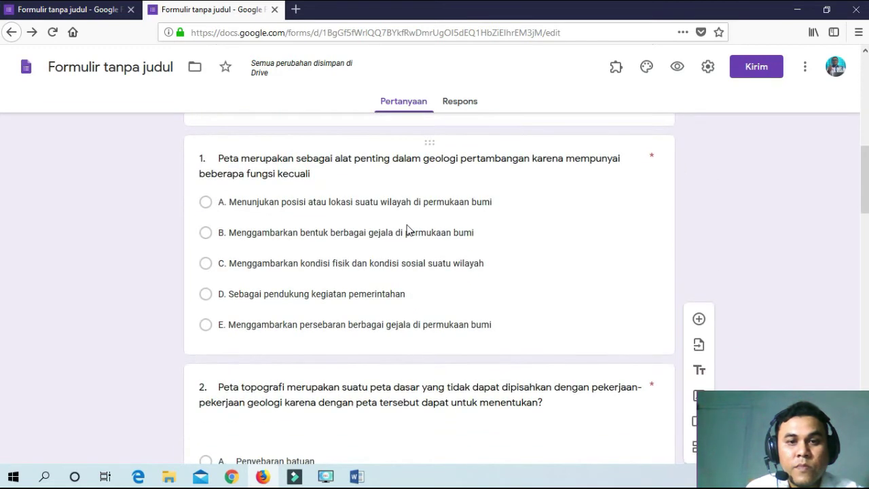
scroll(500, 262, up, 2)
scroll(372, 217, down, 2)
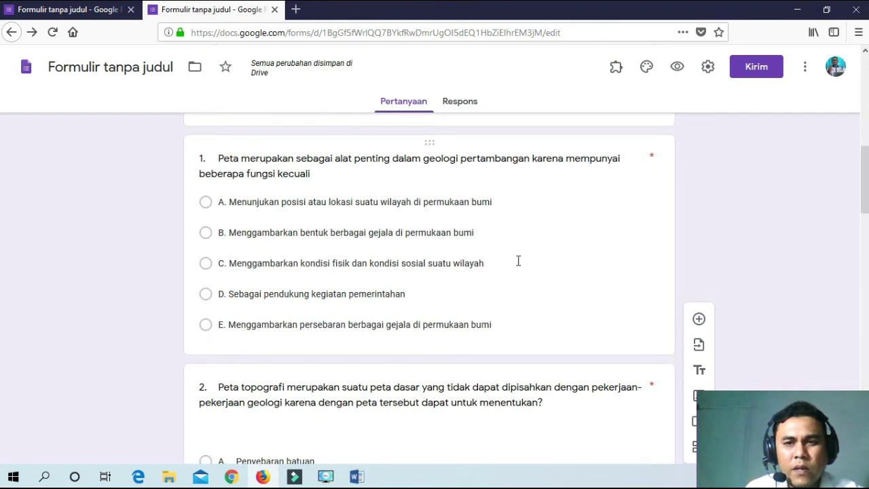
click(353, 186)
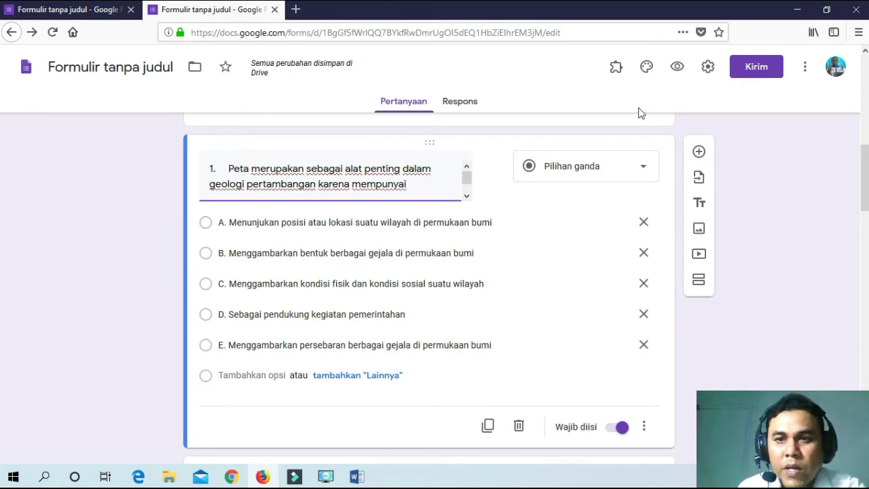
Step: Turn the form into a quiz with "Jawaban yang benar" hidden from respondents, and save the settings
click(708, 66)
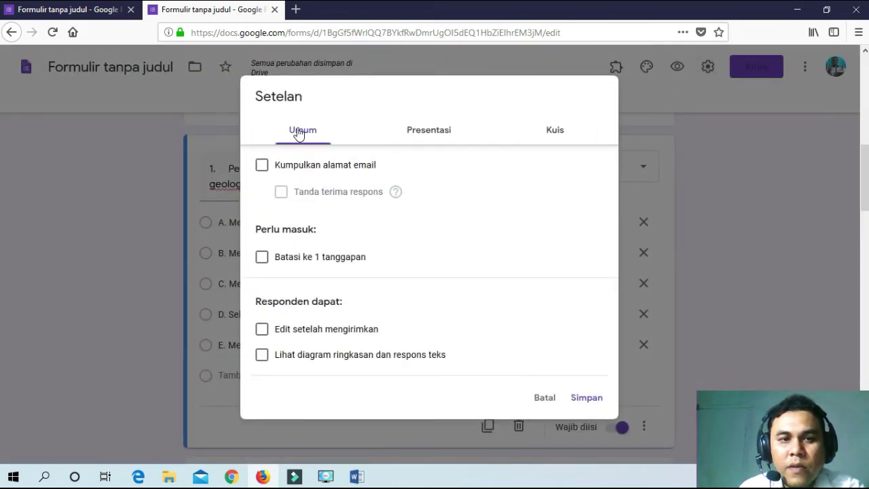
click(552, 135)
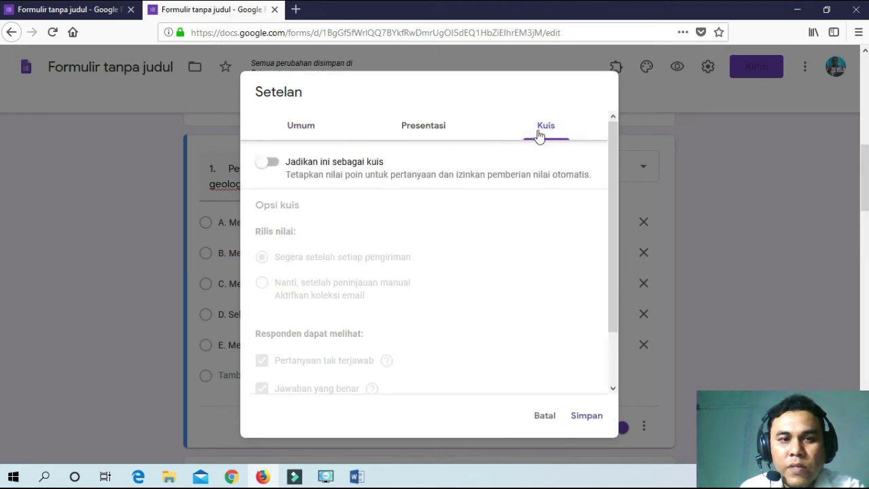
click(273, 165)
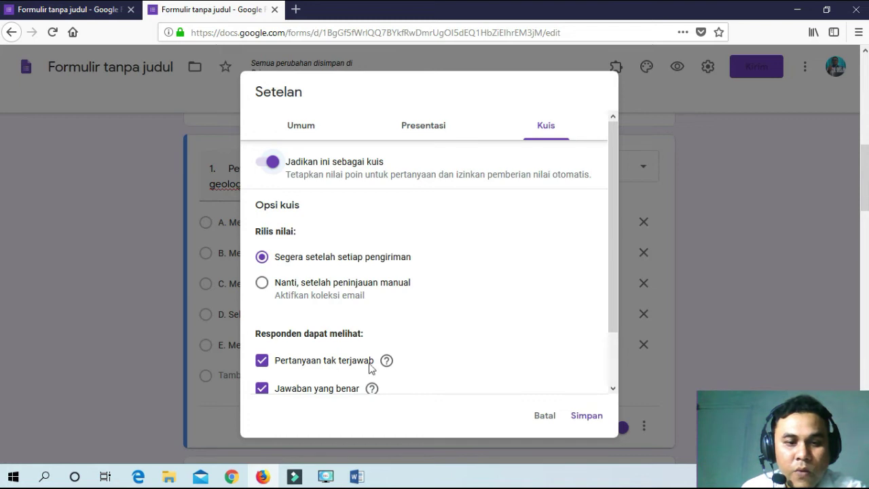
click(260, 394)
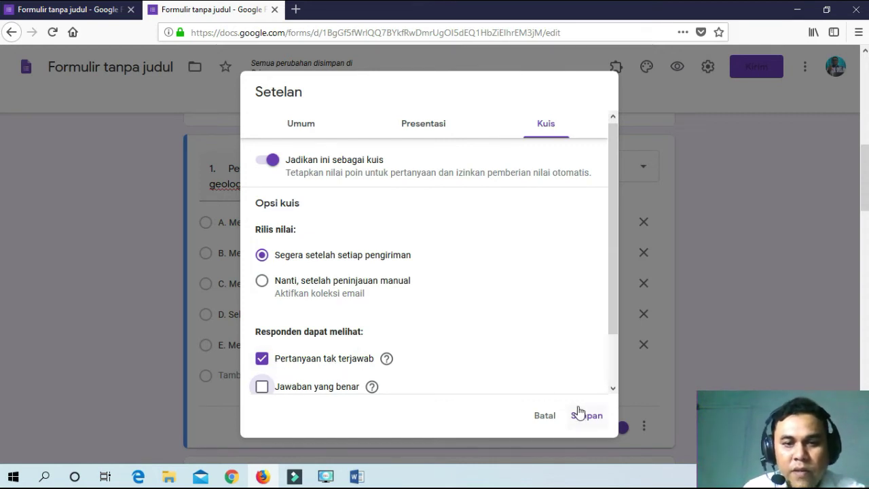
click(292, 125)
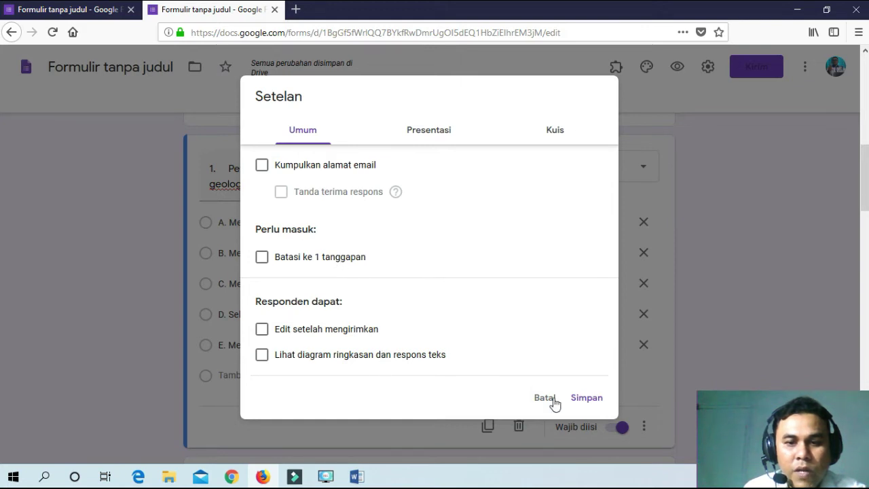
click(586, 399)
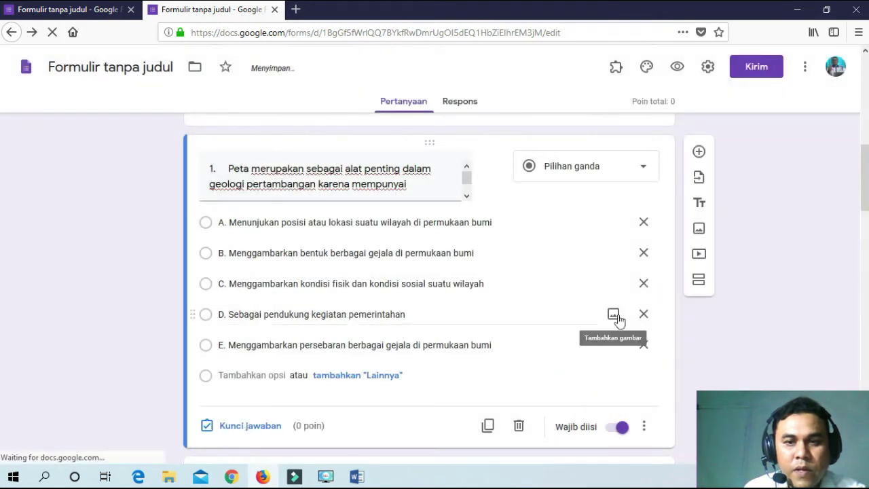
Step: Mark option D, "Sebagai pendukung kegiatan pemerintahan", as the correct answer in question 1's answer key
scroll(458, 305, down, 2)
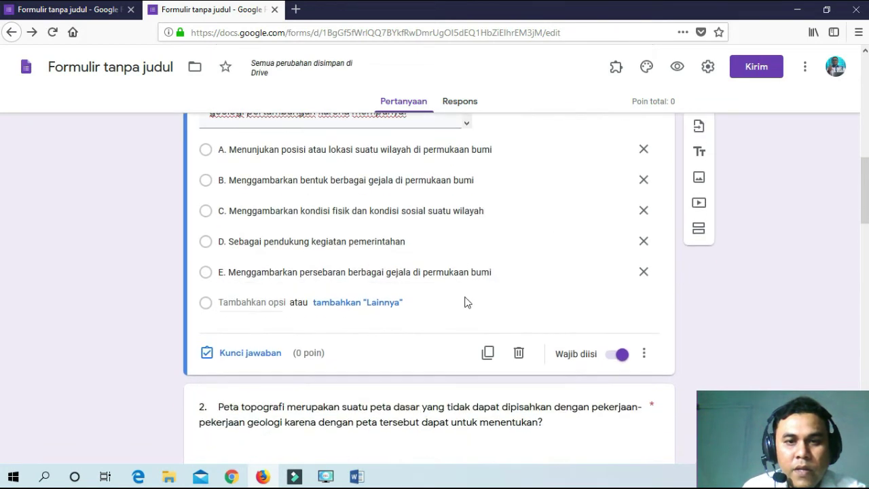
scroll(401, 250, up, 3)
scroll(355, 249, down, 2)
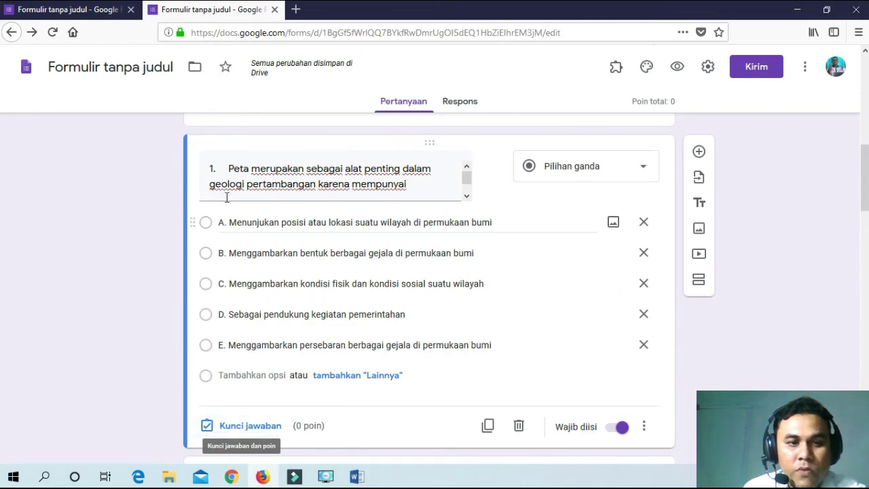
click(242, 427)
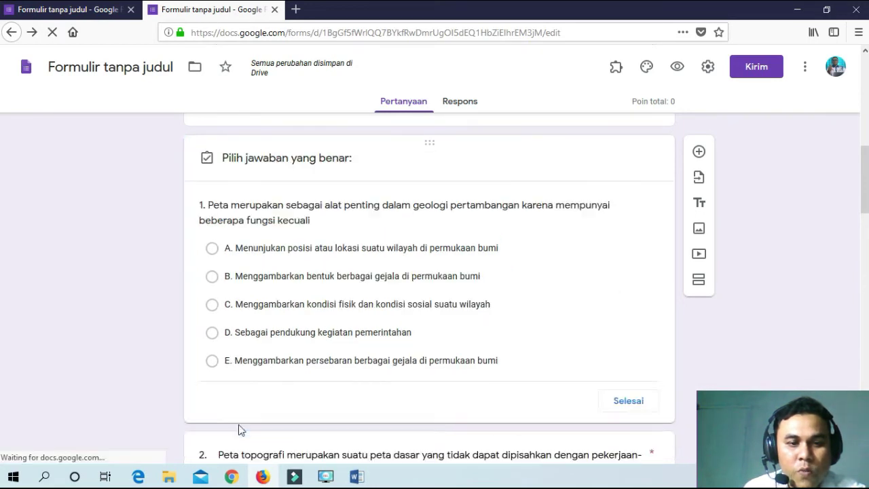
click(211, 333)
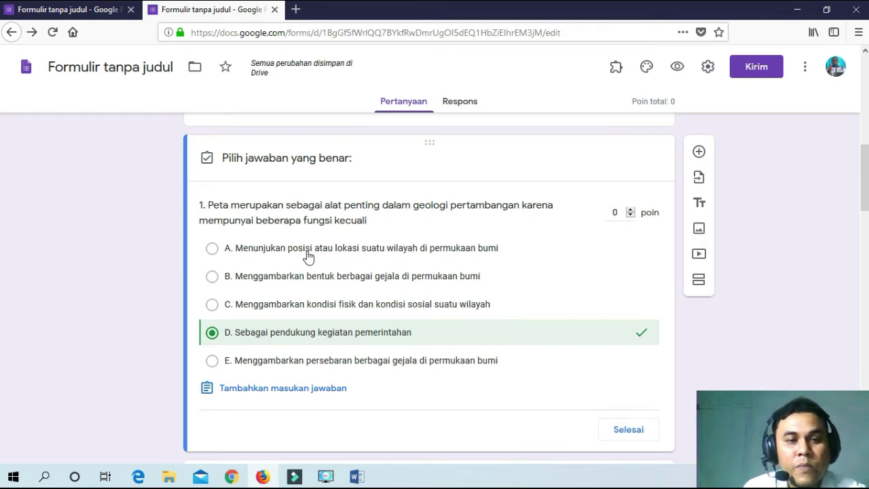
scroll(260, 287, down, 9)
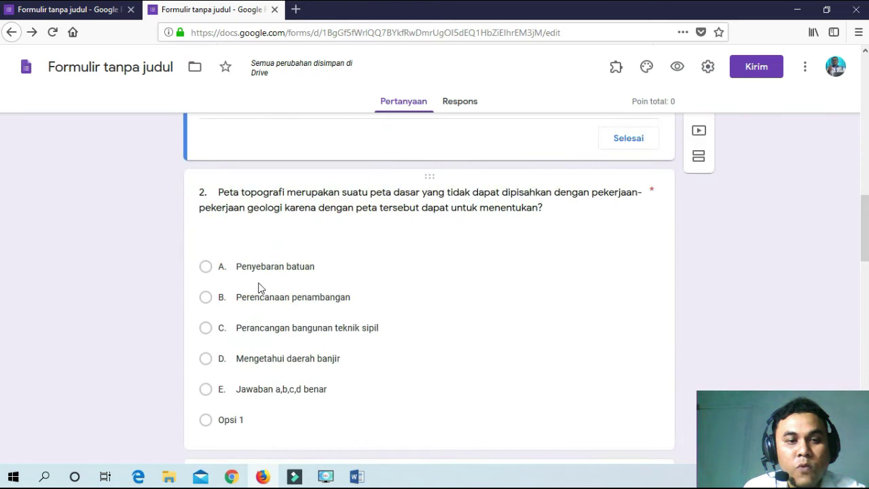
scroll(289, 317, up, 2)
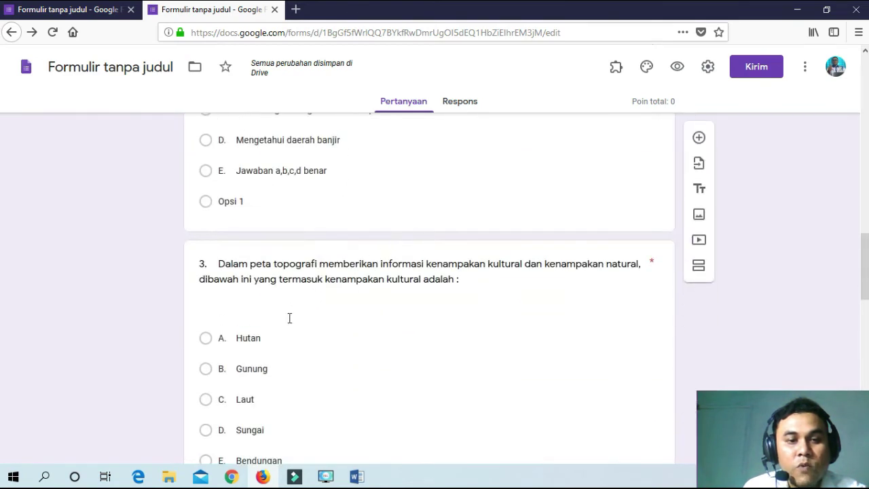
Step: Make question 1 worth 20 points and finish its answer key
scroll(374, 256, up, 7)
scroll(384, 250, up, 2)
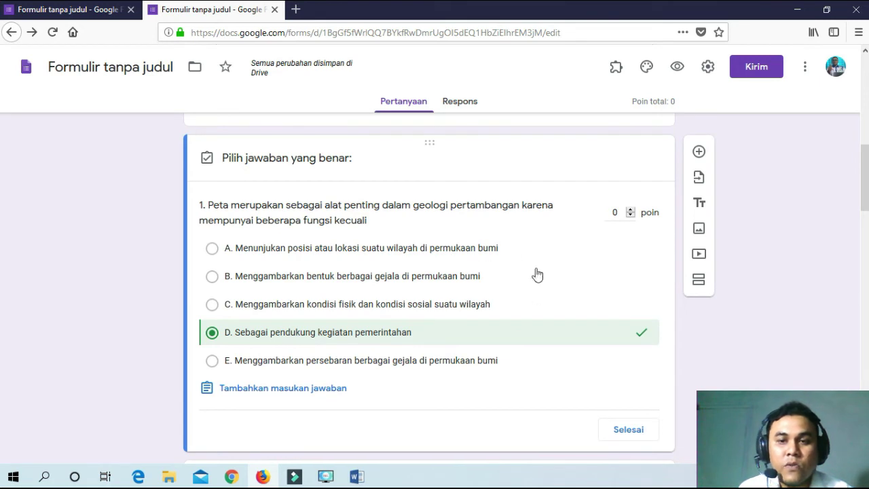
click(605, 211)
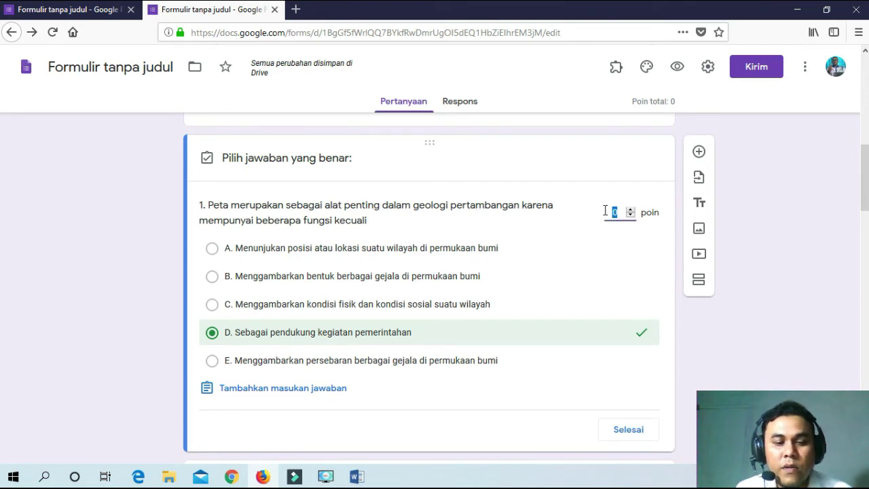
text(20)
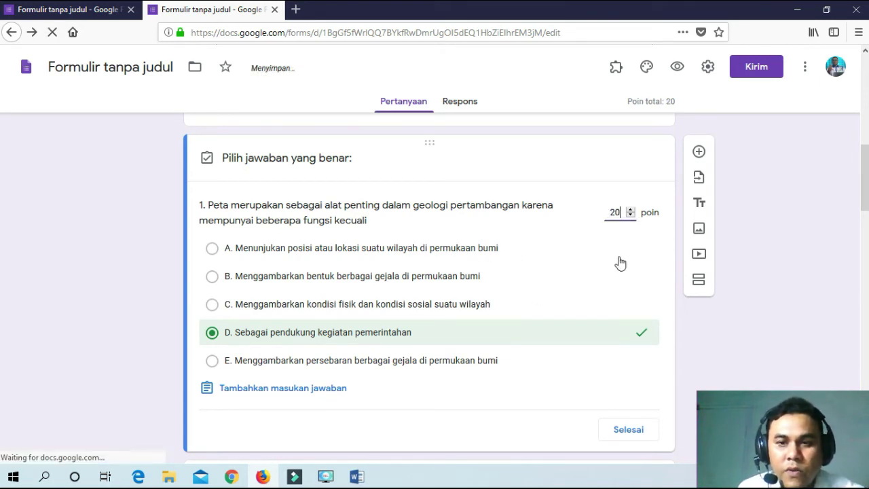
scroll(620, 257, down, 2)
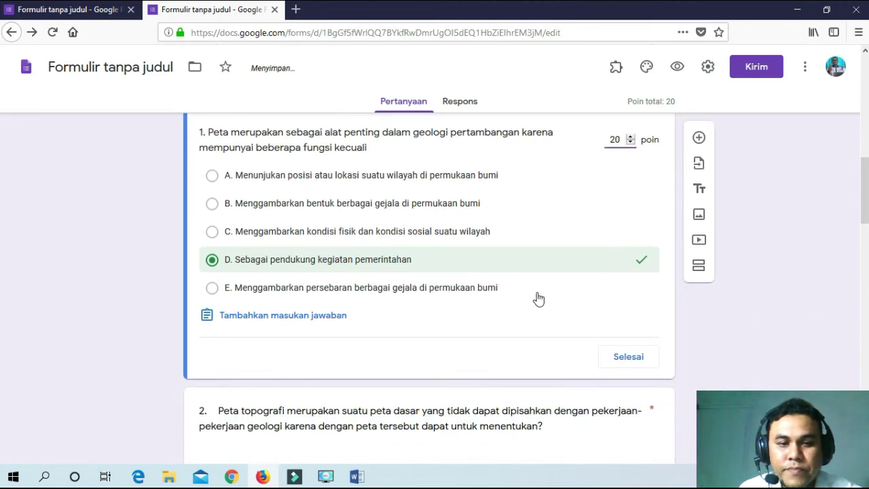
click(623, 364)
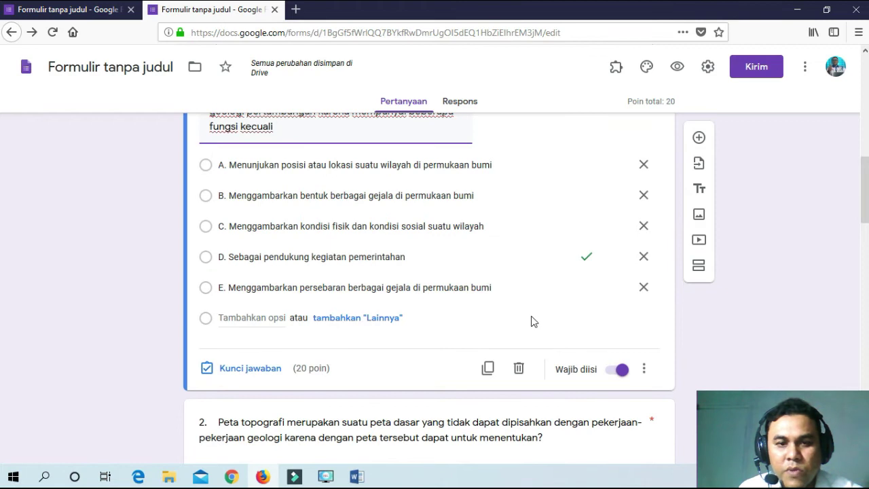
Step: Set the answer keys of questions 2 to 5 at 20 points each, including E. Bendungan for question 3 and option D for question 5
scroll(534, 322, down, 5)
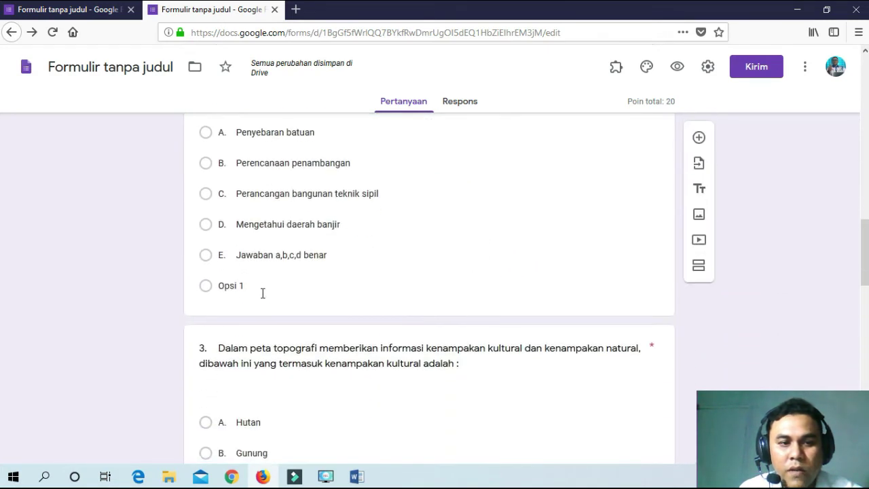
scroll(400, 281, up, 2)
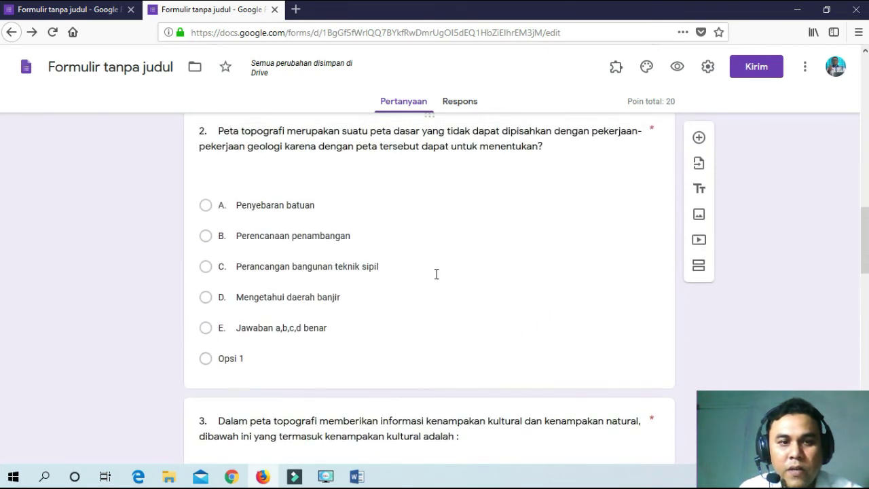
click(412, 254)
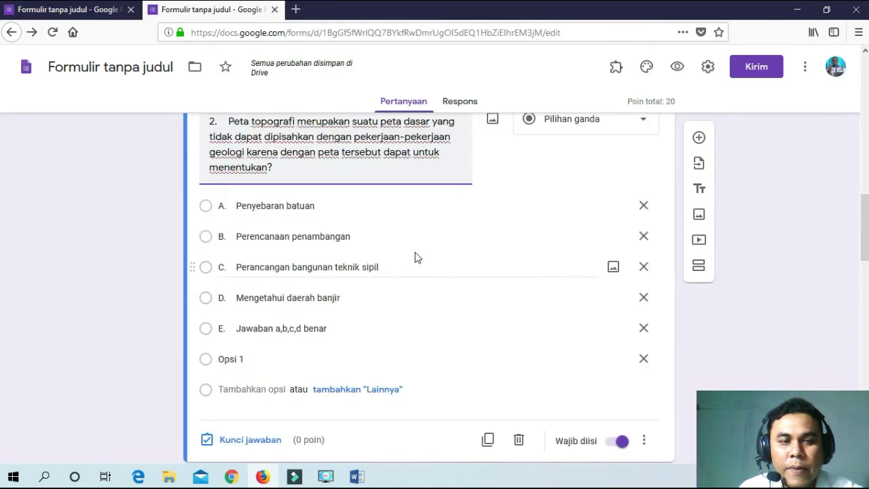
click(242, 366)
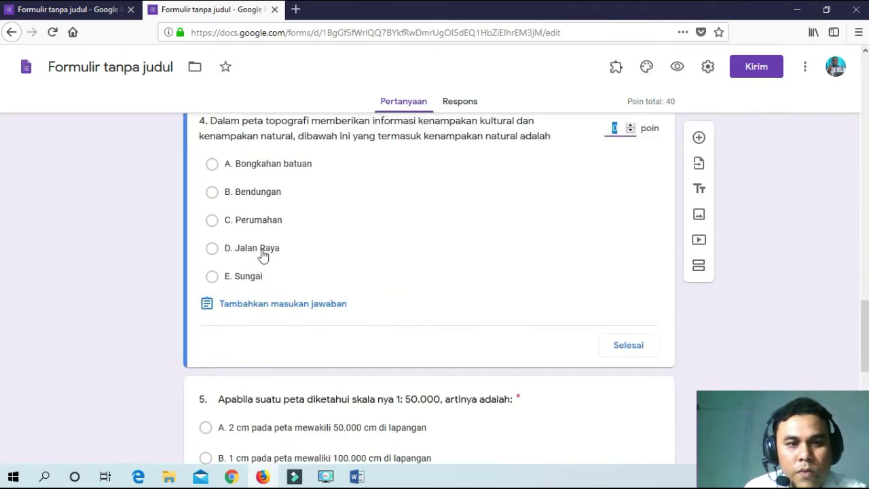
click(212, 251)
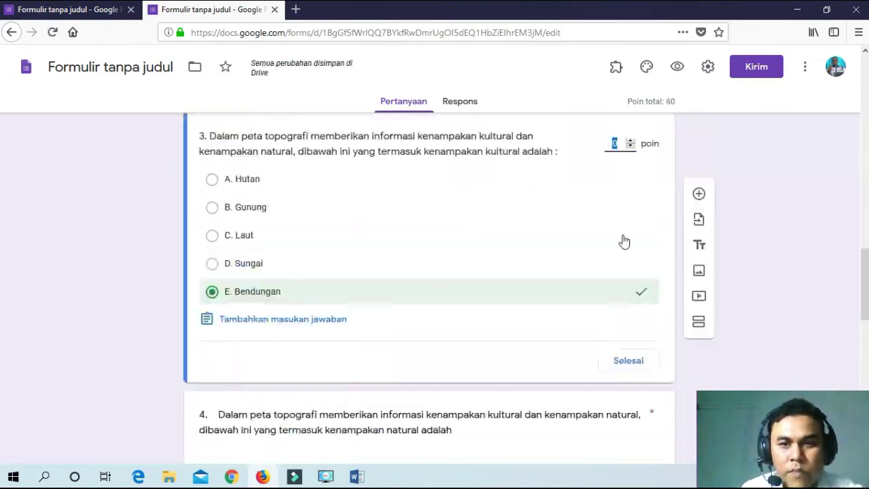
scroll(624, 241, down, 10)
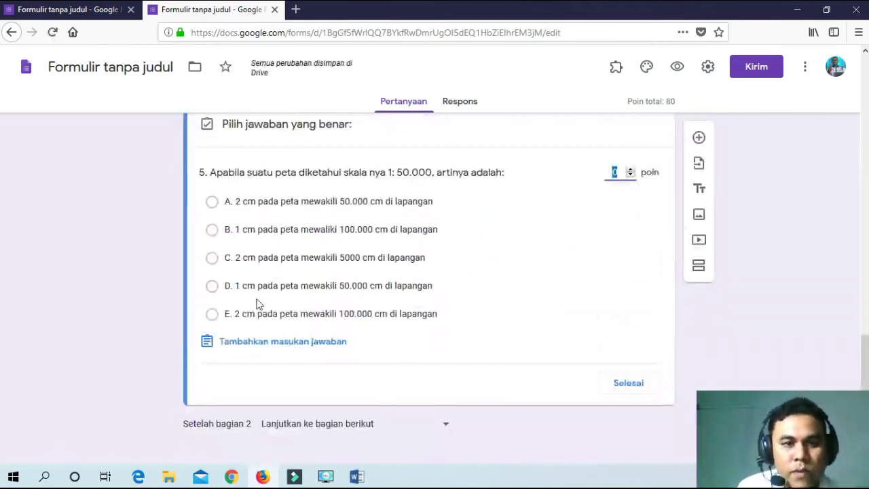
click(256, 289)
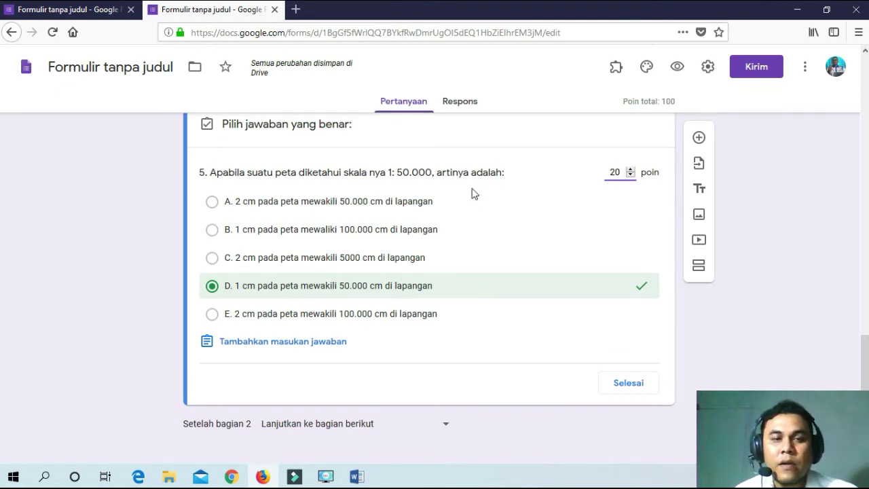
Step: Check the multiple-choice and essay questions, and finish question 5's answer key
scroll(473, 193, up, 6)
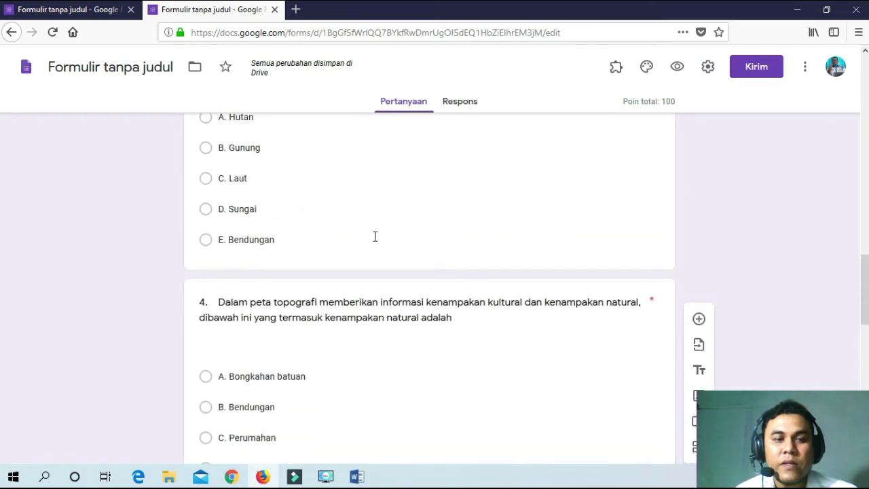
scroll(349, 216, up, 3)
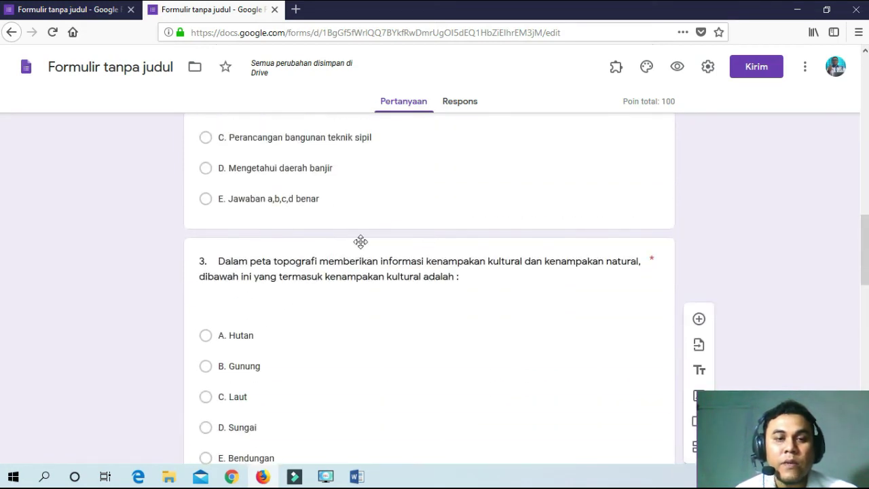
scroll(370, 223, down, 1)
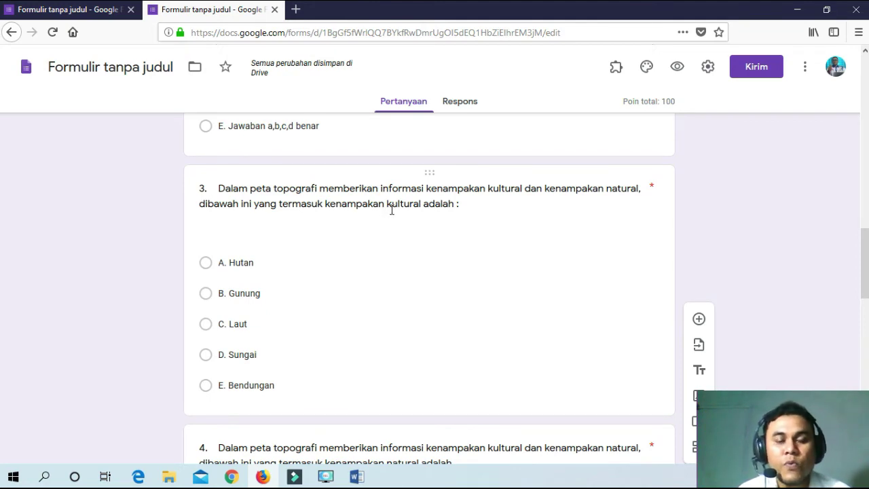
scroll(392, 210, down, 7)
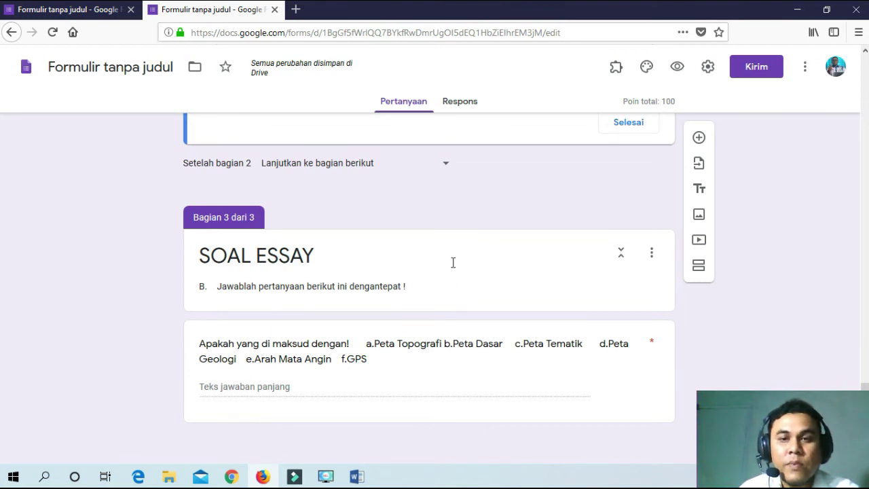
scroll(566, 211, up, 2)
click(617, 196)
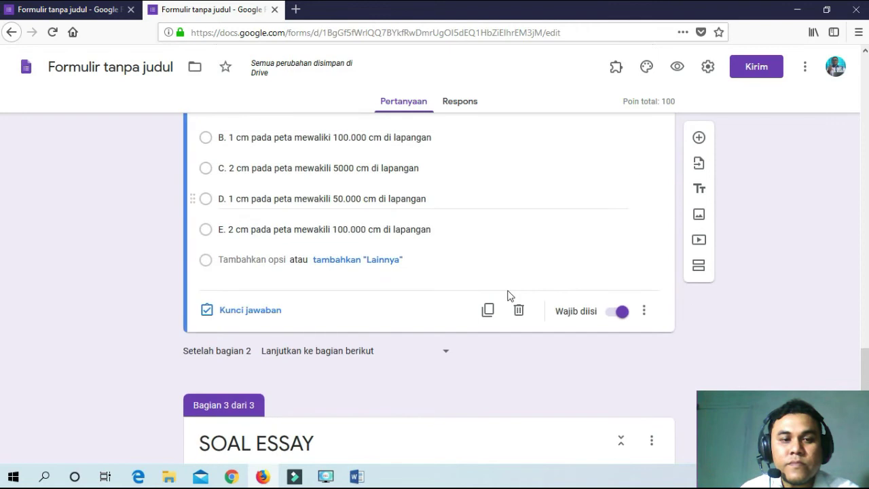
Step: Rename the untitled form file as UJIAN AKHIR SEMESTER to match the exam title
scroll(351, 319, up, 3)
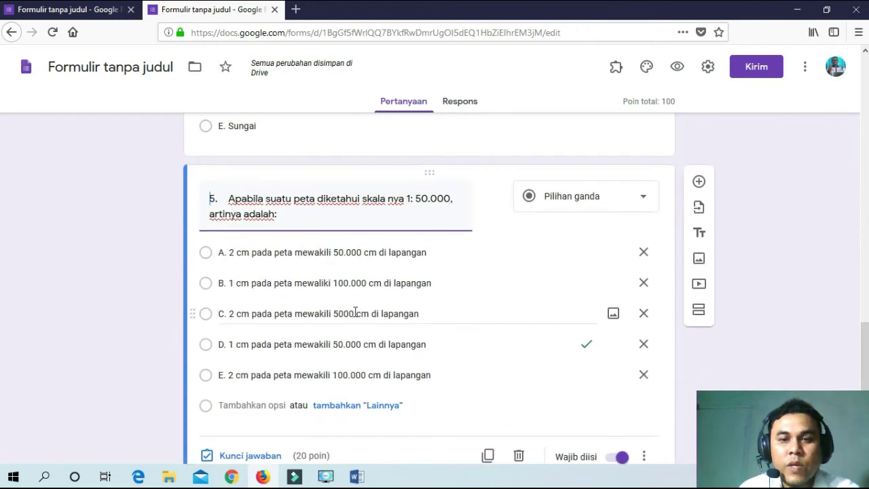
scroll(413, 253, up, 15)
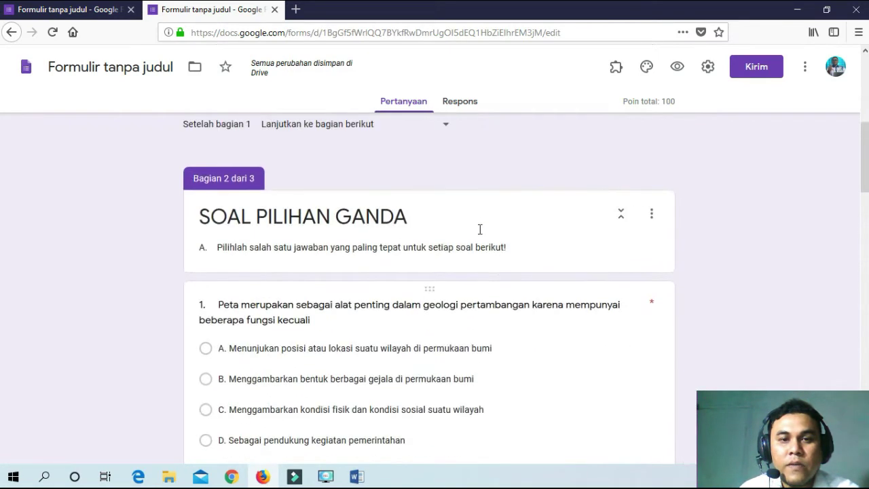
scroll(297, 141, up, 10)
click(136, 66)
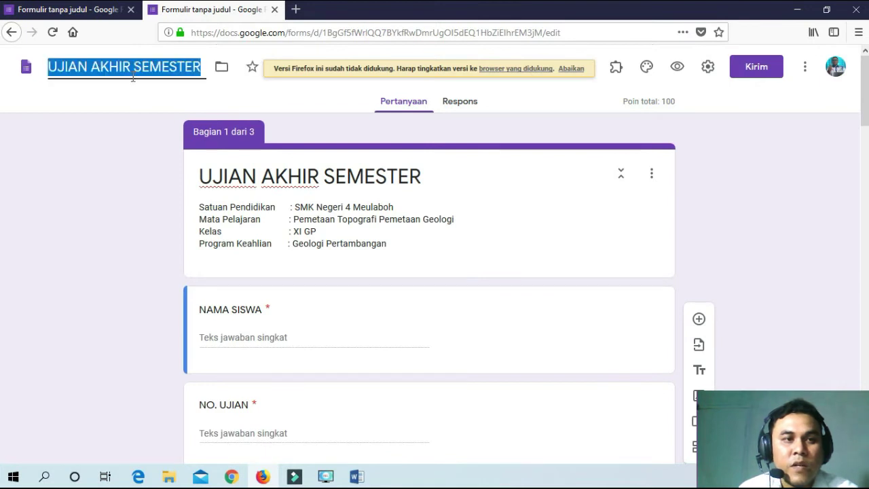
click(165, 97)
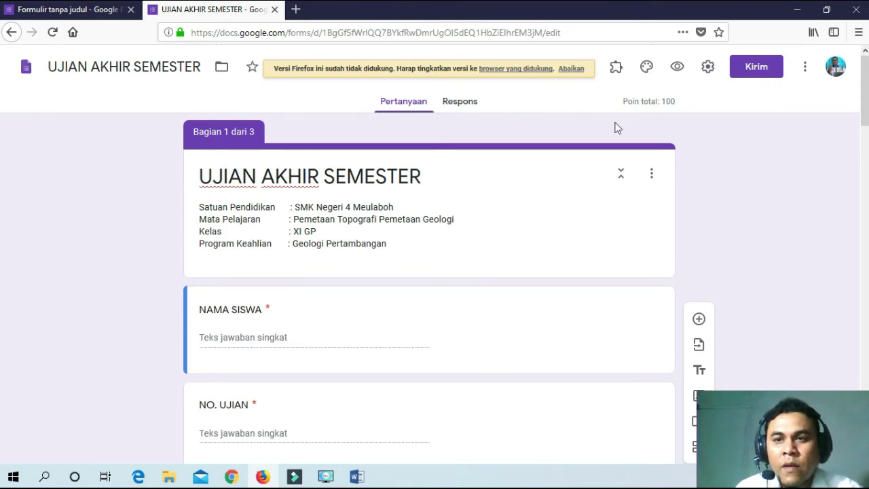
Step: Insert the illustrated bookshelf picture from the Kantor dan Sekolah theme images as the form's header
scroll(731, 133, down, 3)
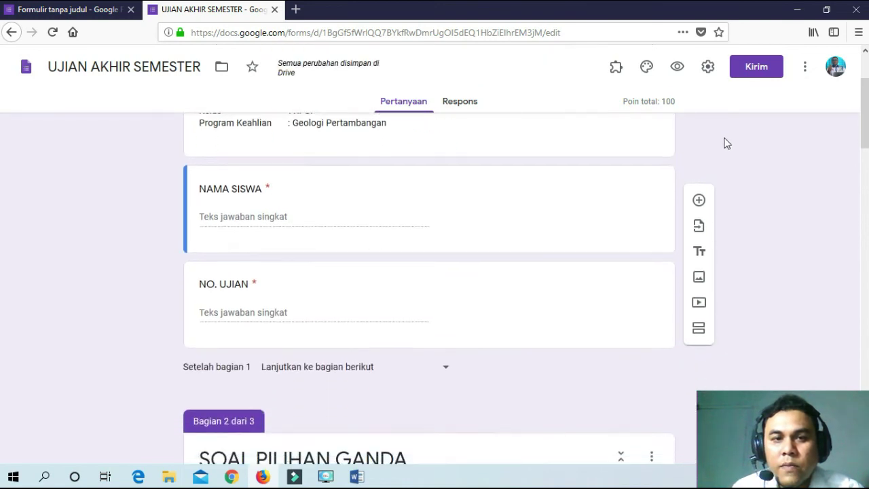
scroll(726, 141, up, 3)
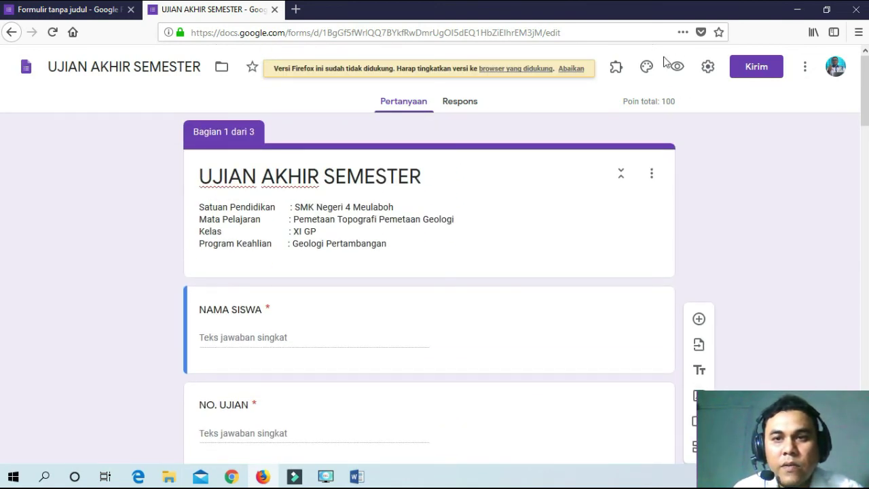
click(646, 71)
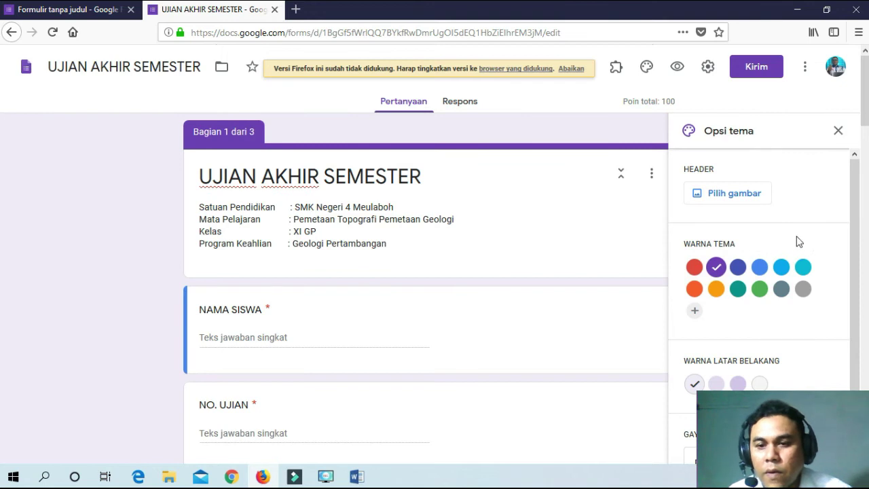
scroll(796, 239, down, 1)
scroll(798, 235, up, 1)
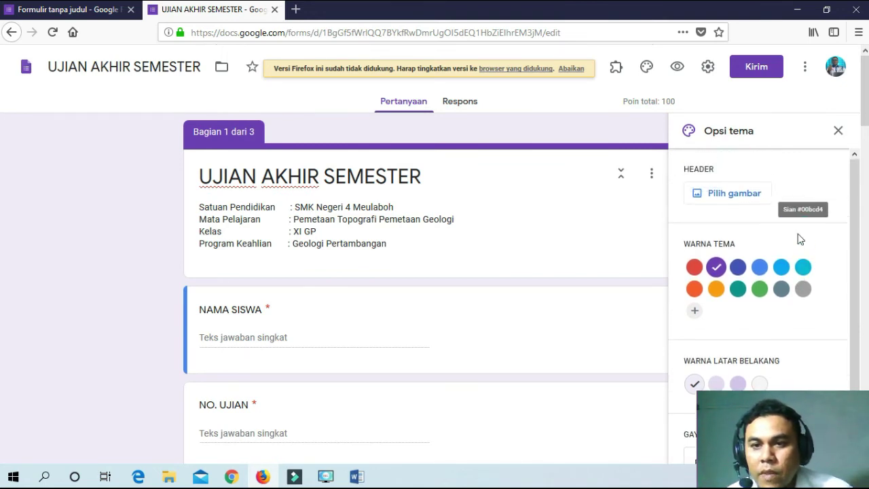
click(748, 196)
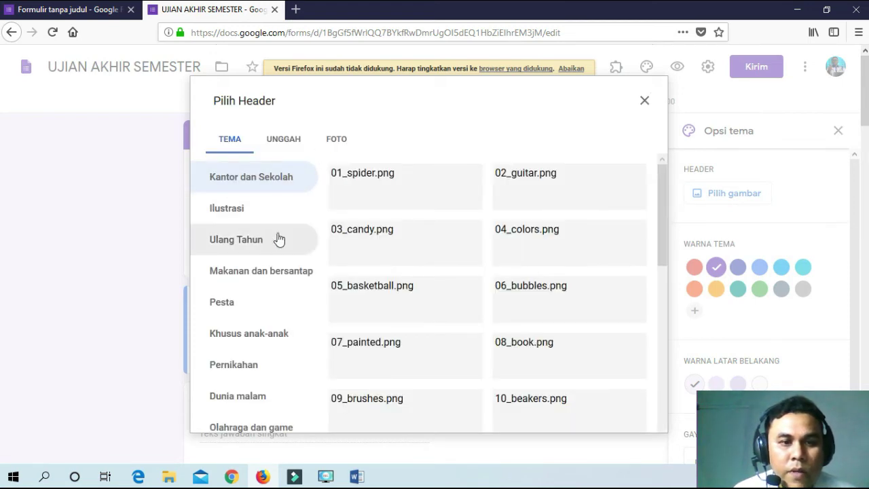
scroll(280, 236, down, 2)
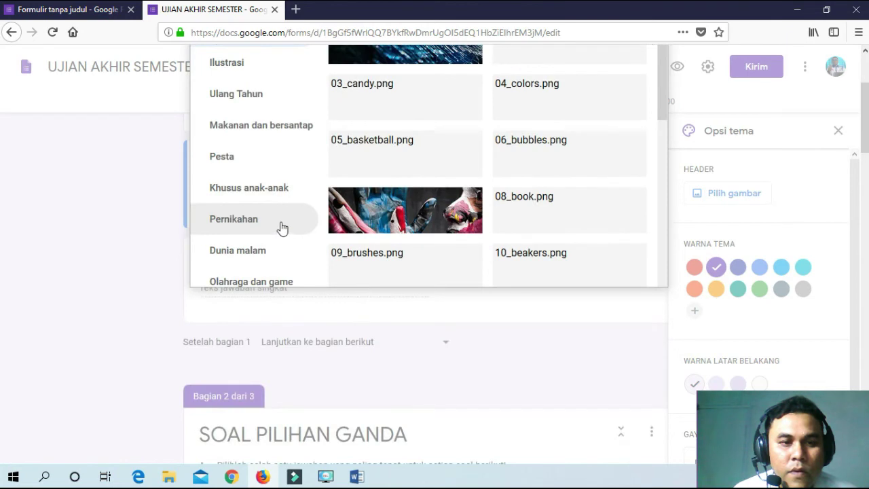
scroll(282, 225, up, 2)
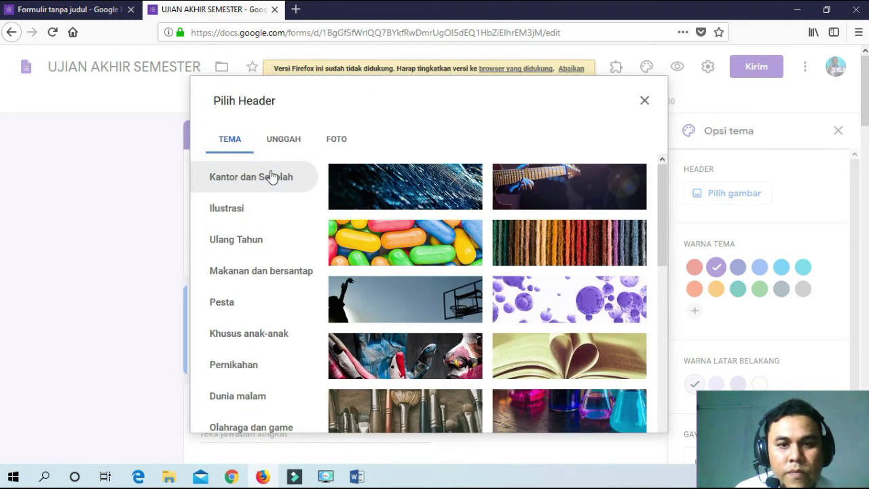
scroll(431, 283, down, 5)
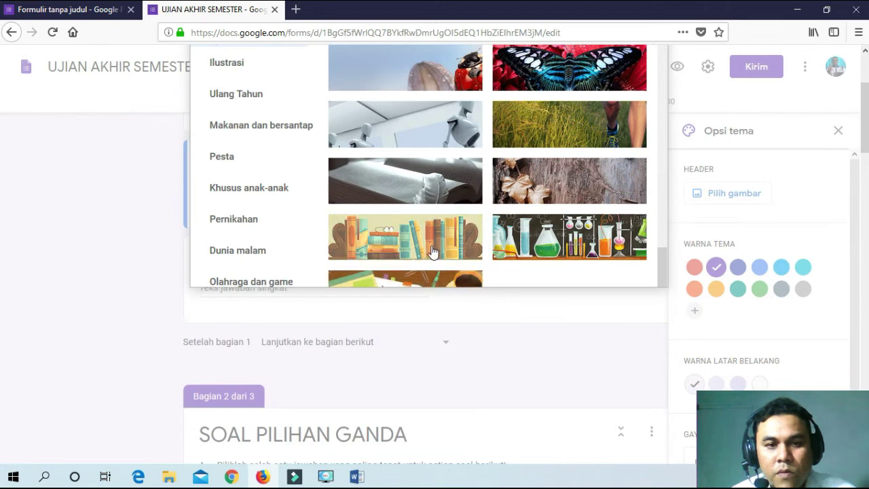
click(432, 252)
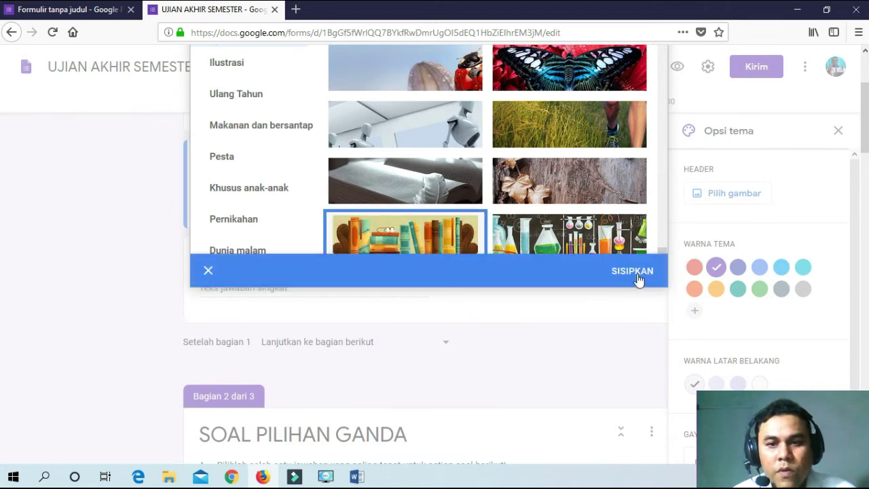
click(637, 272)
scroll(410, 286, up, 4)
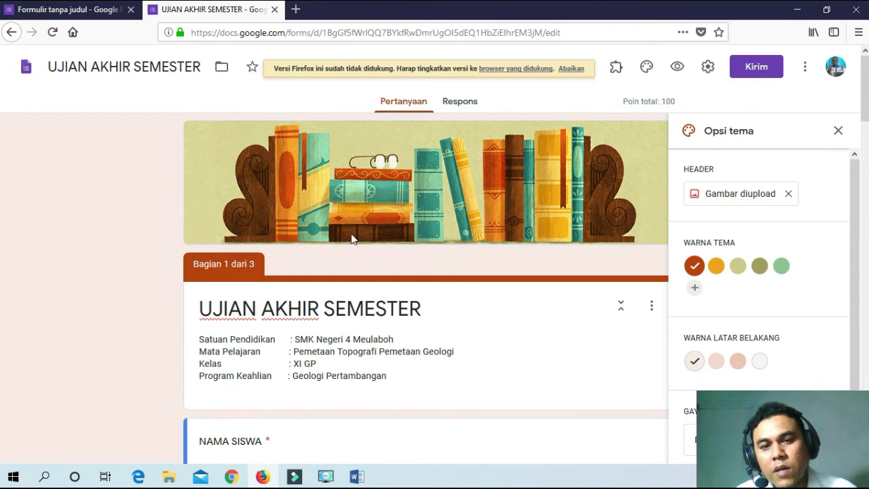
Step: Set the form's theme colour to green, the background to the darkest green shade, and the text style to the serif option
click(782, 267)
scroll(652, 313, down, 2)
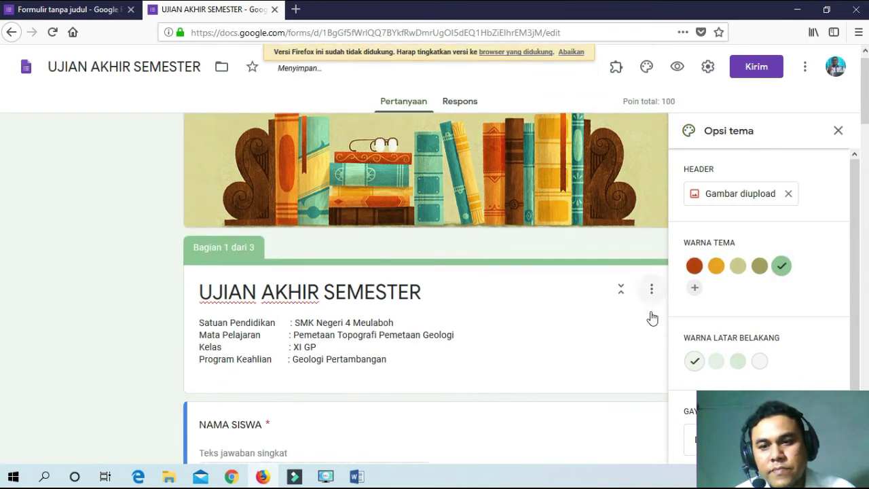
scroll(603, 305, down, 15)
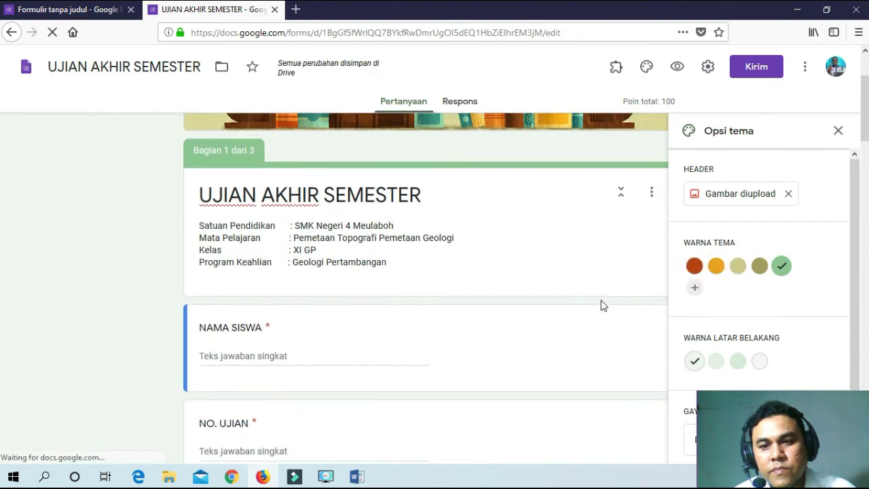
click(781, 417)
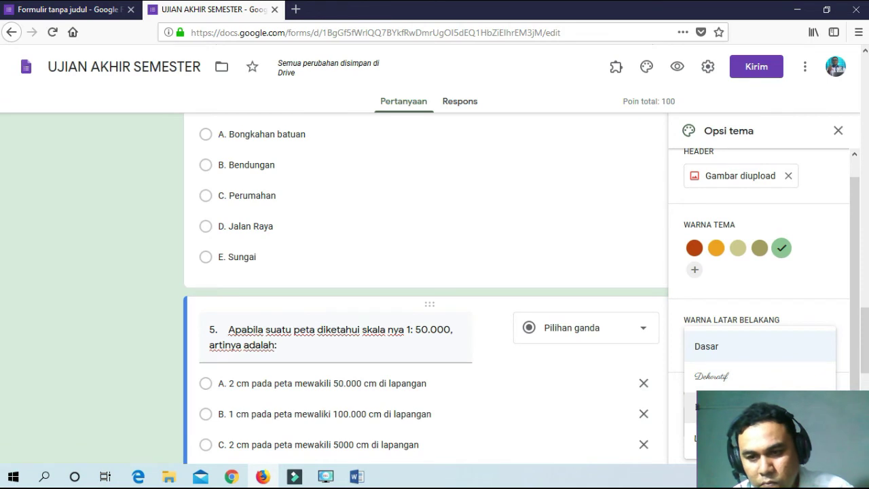
click(696, 406)
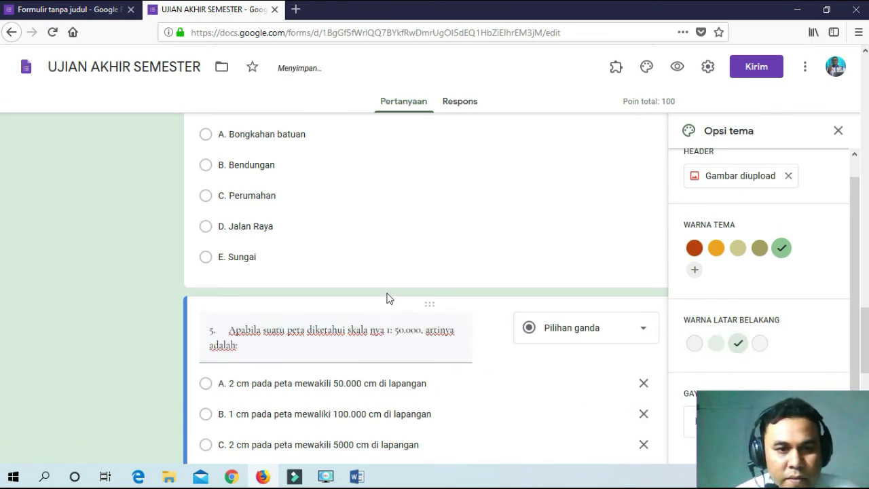
Step: Review the themed form from the question 5 area up to the header, including the identity and multiple-choice sections
scroll(387, 296, up, 2)
scroll(387, 297, up, 12)
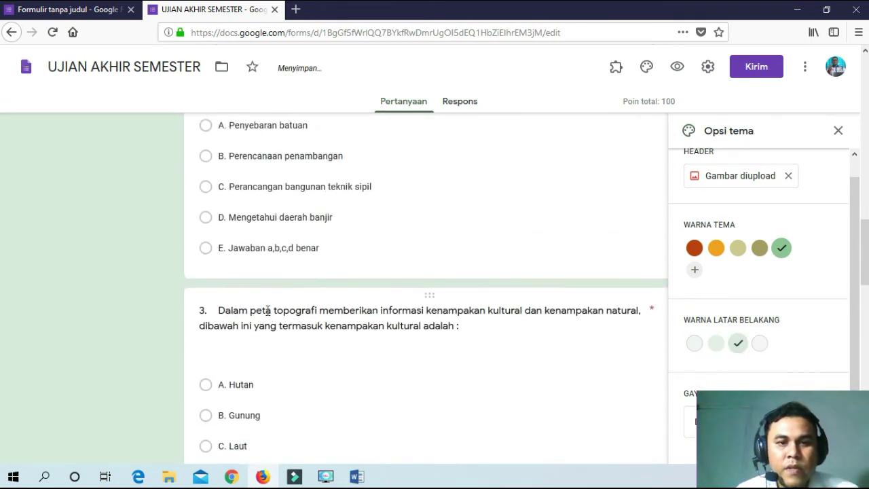
scroll(276, 311, up, 8)
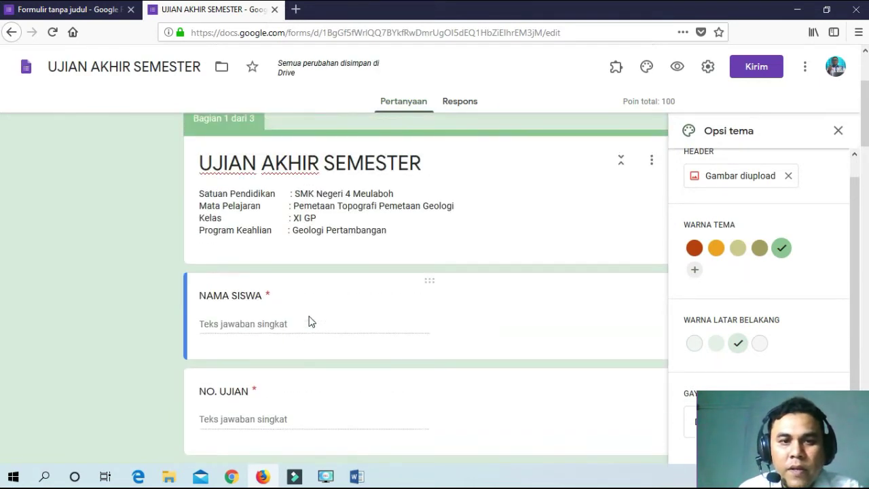
scroll(312, 322, up, 2)
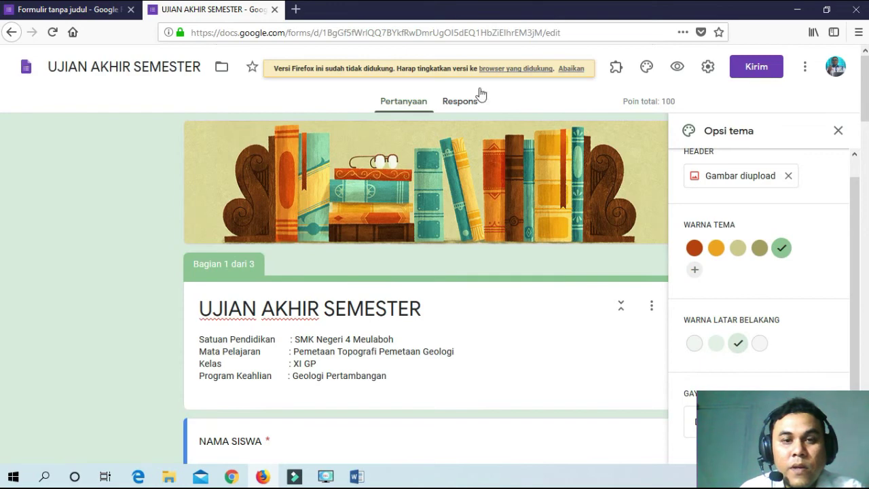
scroll(417, 231, down, 5)
scroll(431, 262, up, 4)
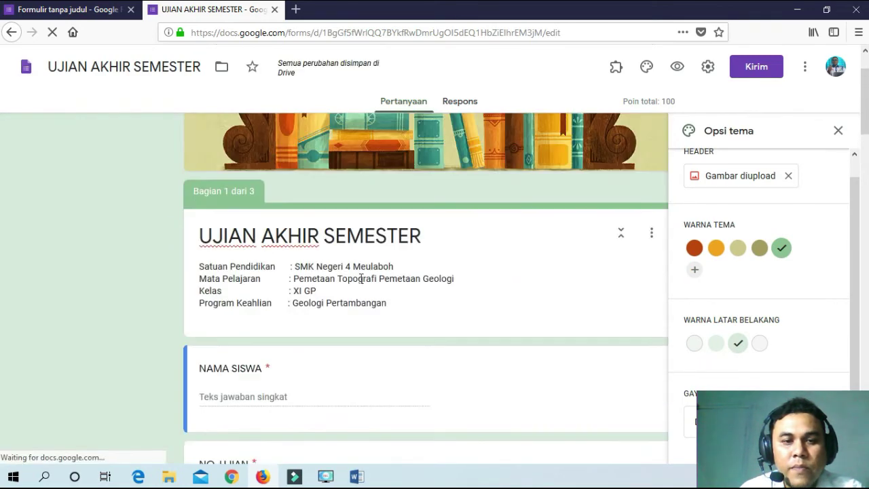
scroll(434, 291, down, 10)
scroll(452, 291, up, 7)
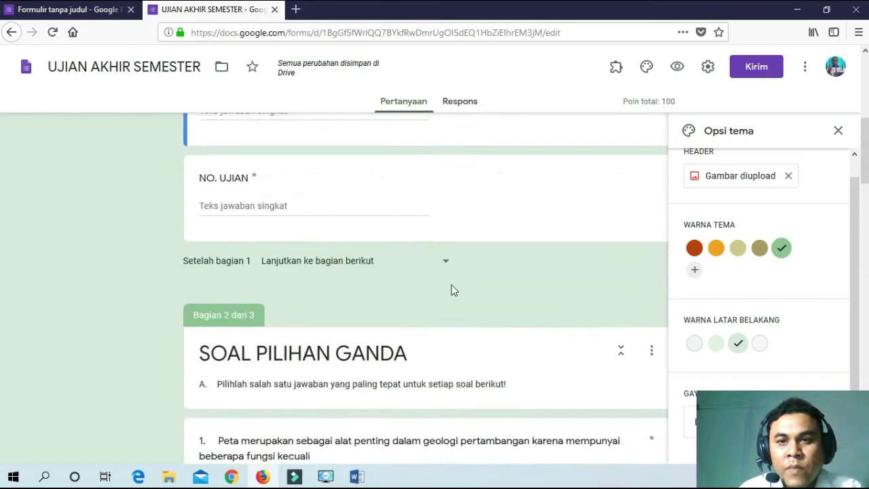
scroll(453, 290, up, 8)
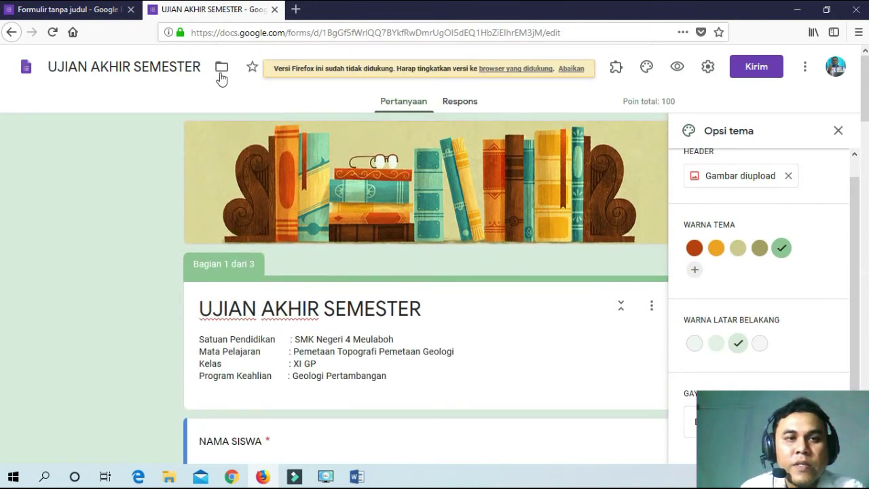
Step: Copy the form's edit address from Firefox and send it to the Pembelajar chat in WhatsApp Web in Chrome
click(263, 33)
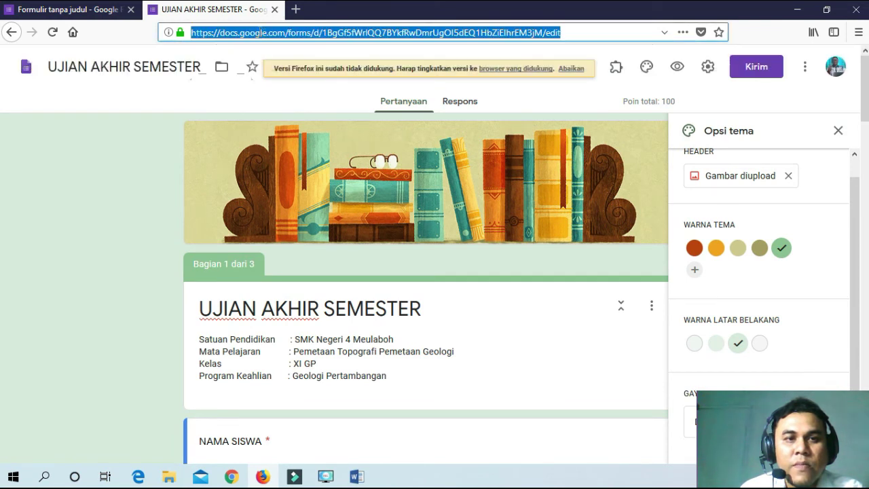
right_click(261, 34)
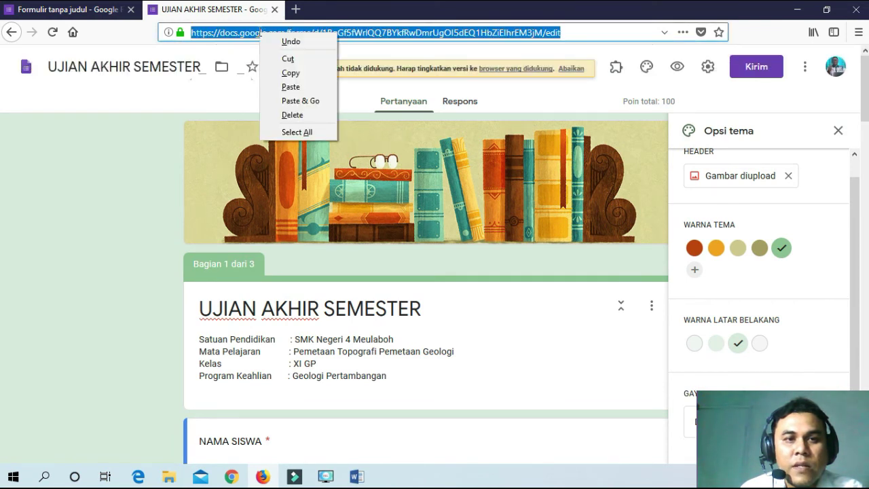
click(295, 74)
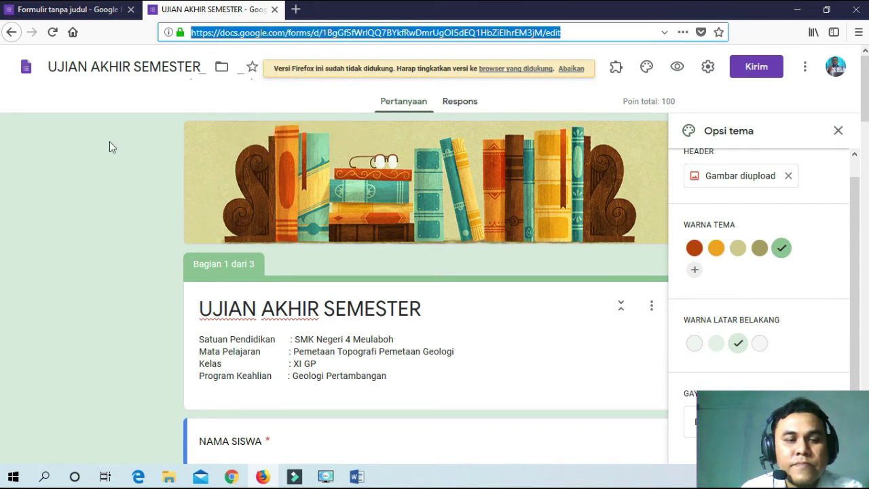
key(alt+Tab)
right_click(365, 410)
click(402, 317)
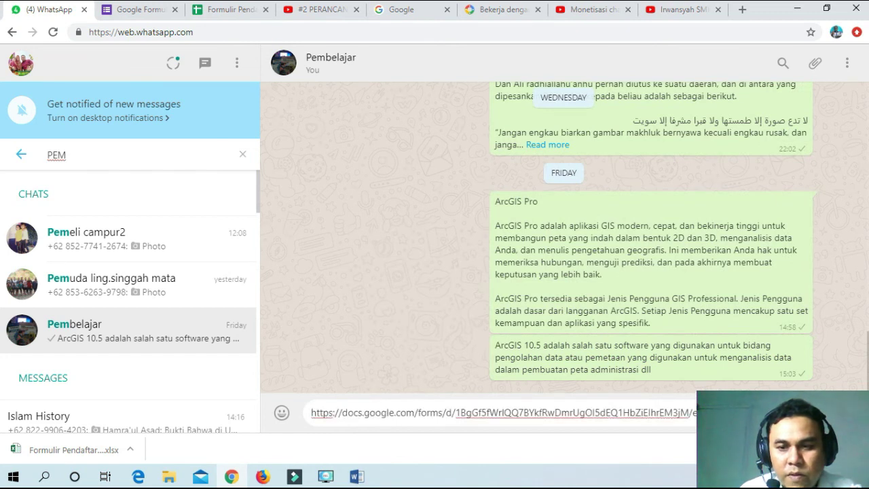
key(Return)
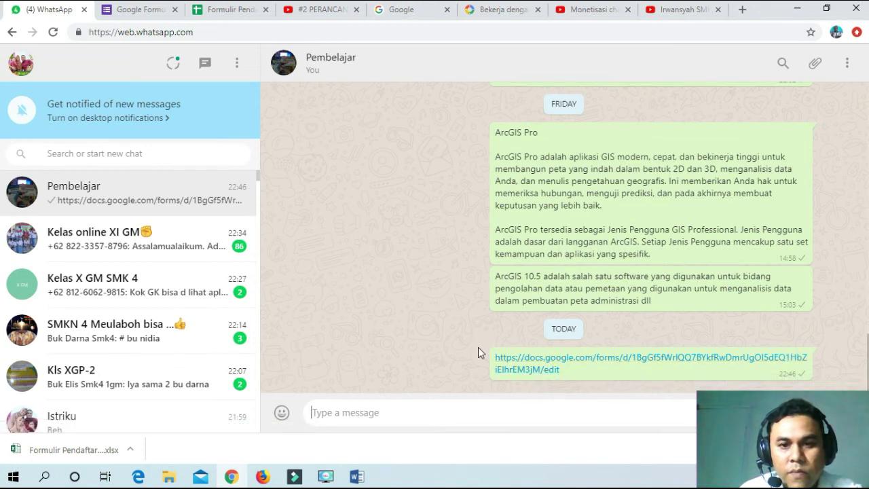
Step: Open the sent form link from the chat and check the header and identity section
click(541, 367)
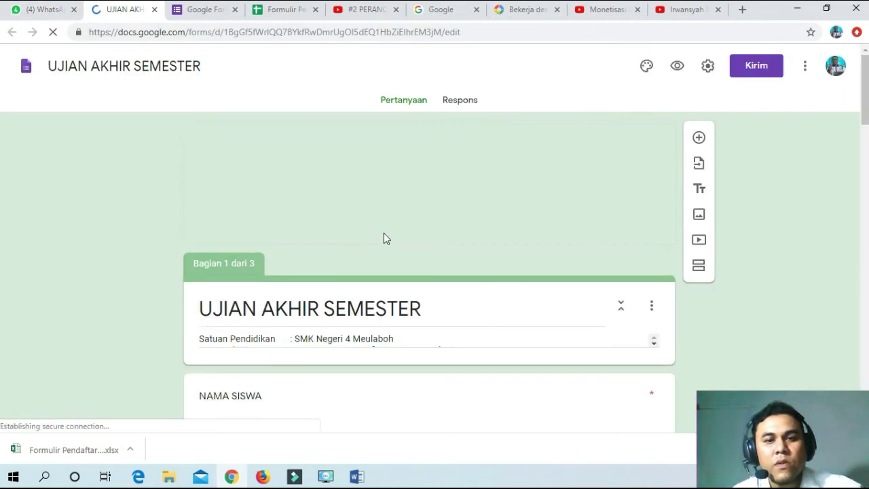
scroll(446, 230, down, 3)
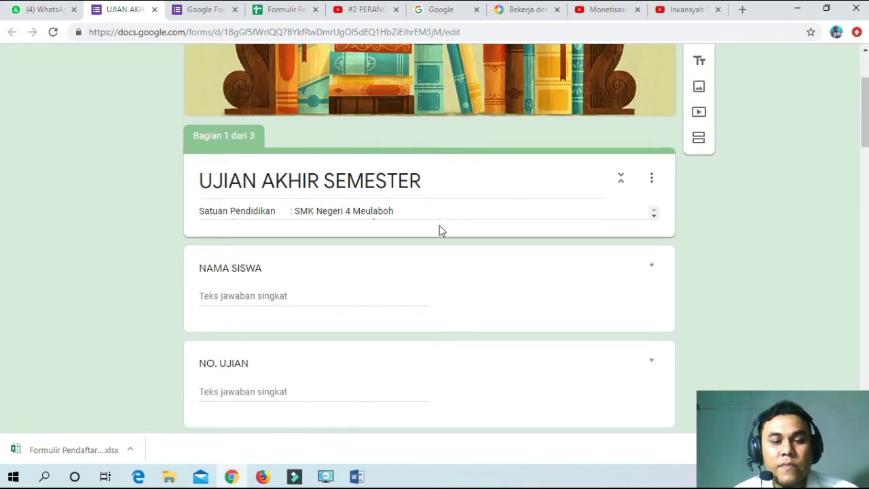
scroll(304, 235, down, 5)
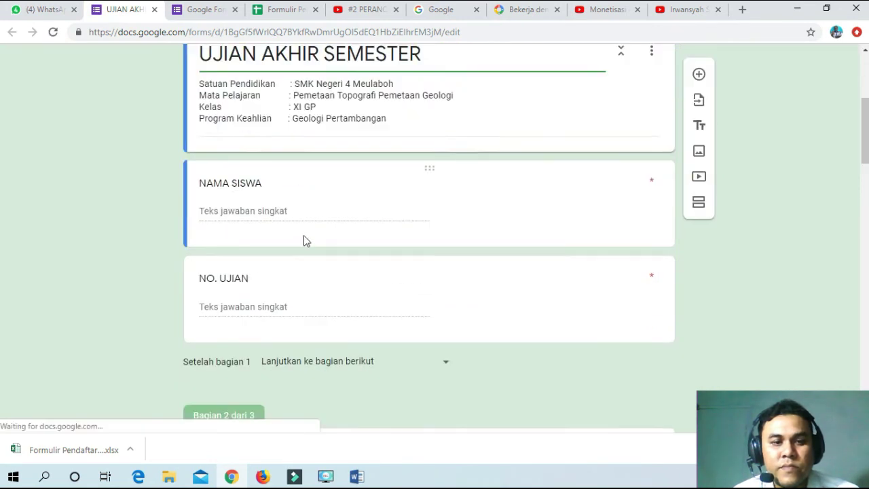
Step: Switch back to the form editor in Firefox, close the theme options, and open a preview of the form
key(alt+Tab)
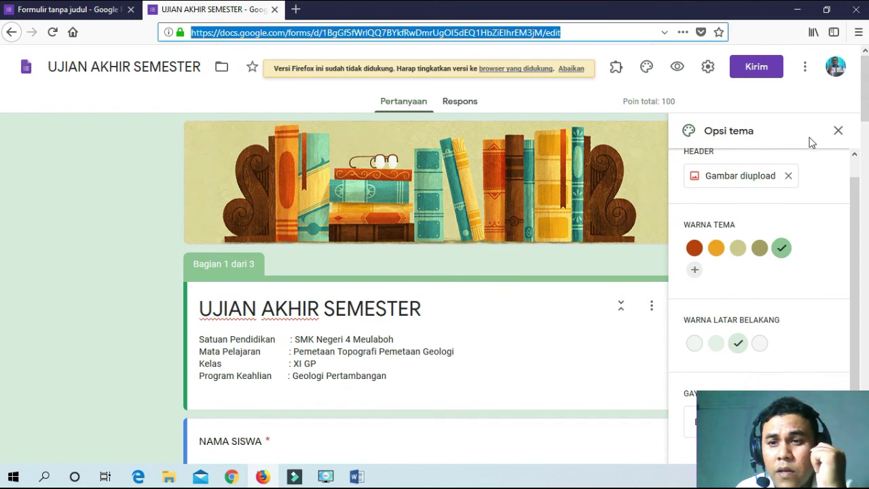
click(838, 130)
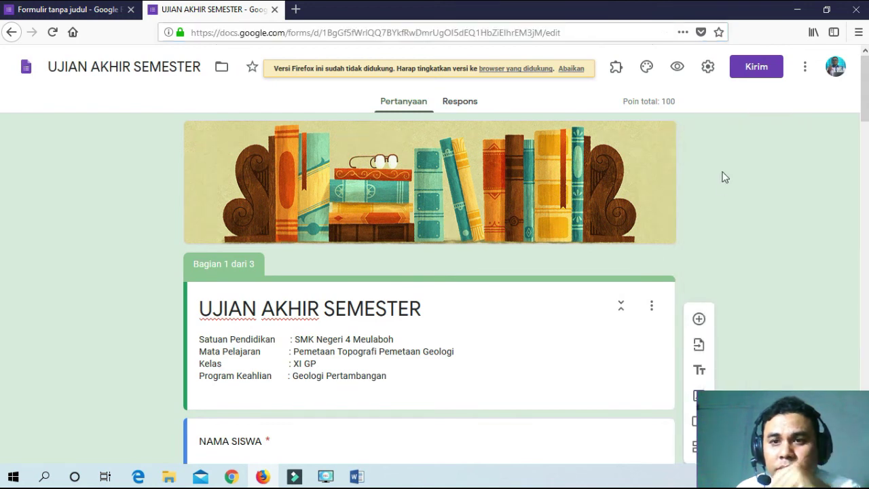
click(677, 65)
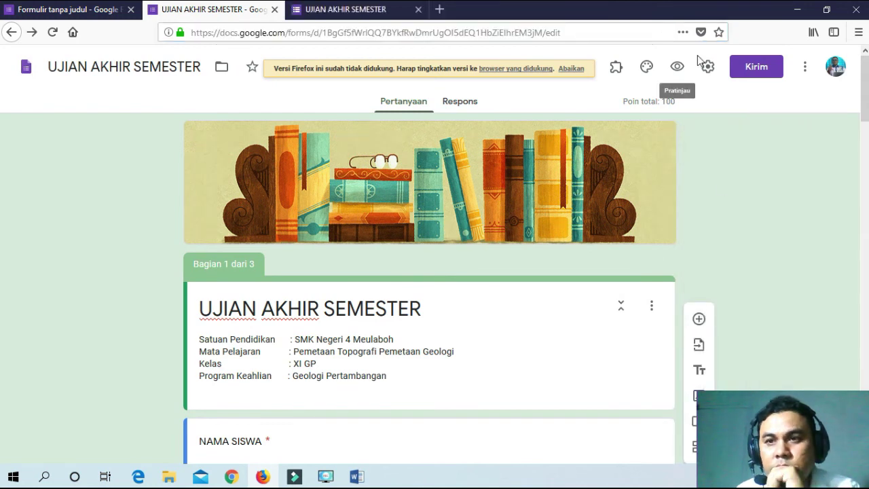
Step: Generate a shortened URL in the form's send options and copy it
click(753, 65)
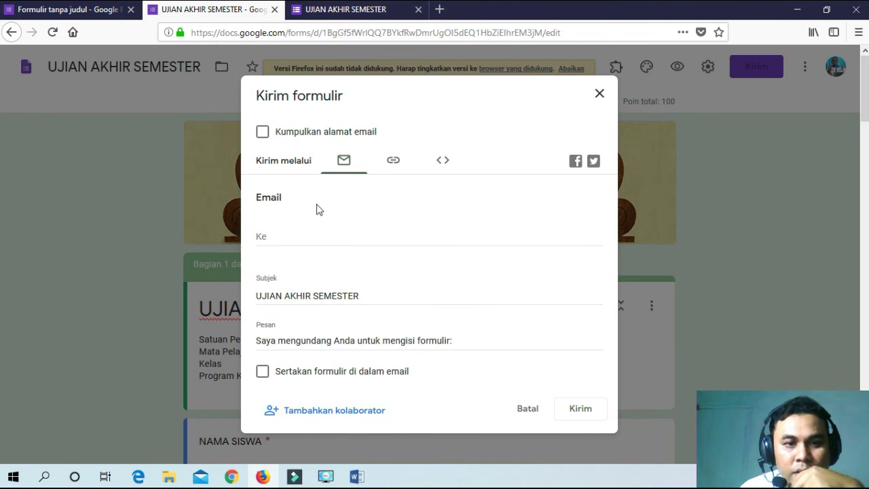
click(279, 238)
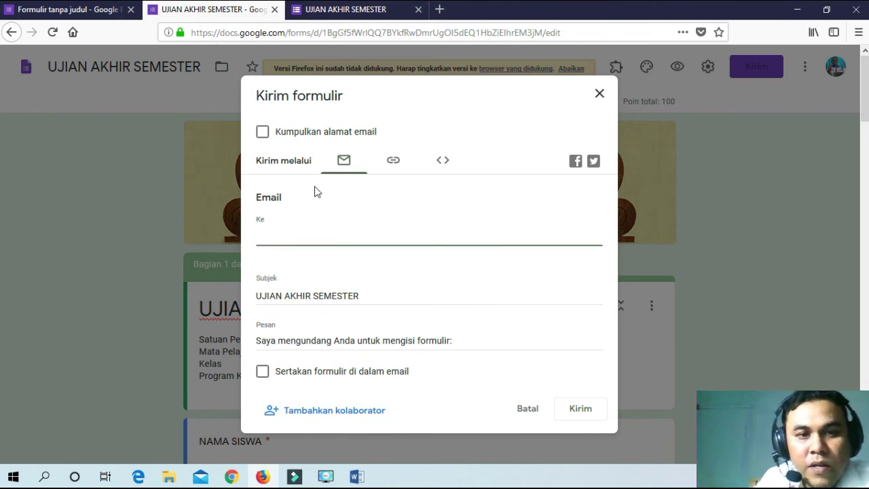
click(396, 167)
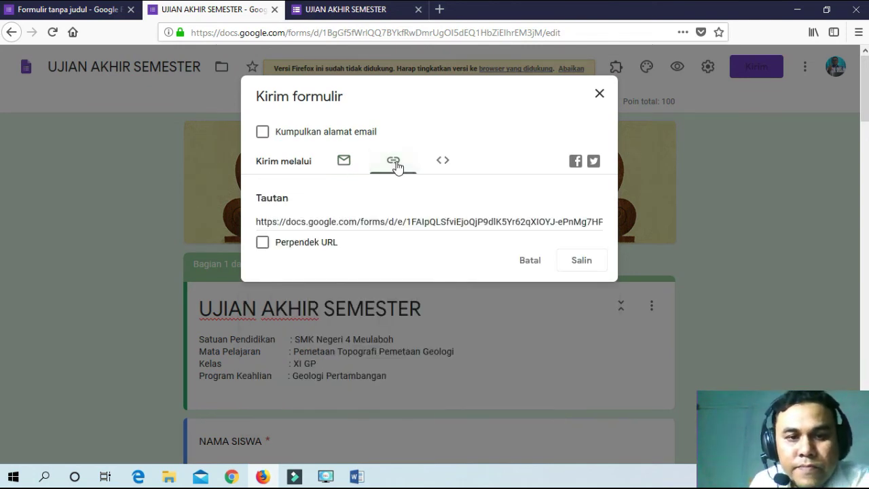
click(263, 242)
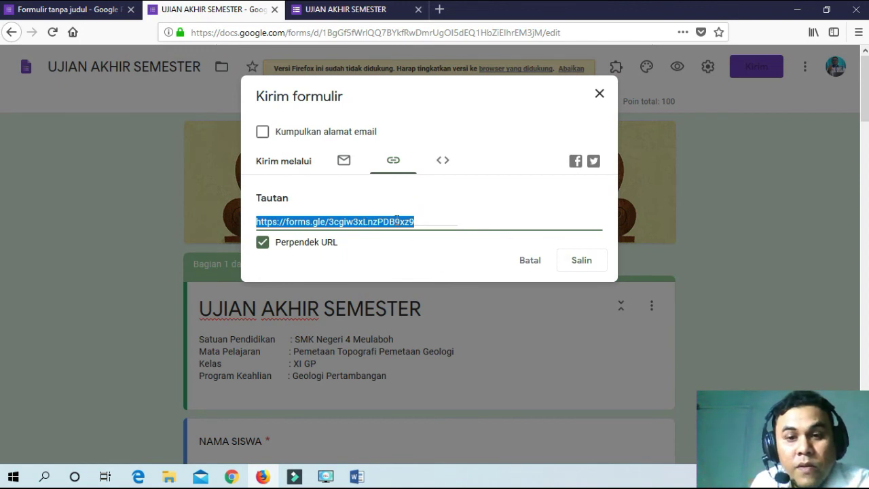
click(582, 260)
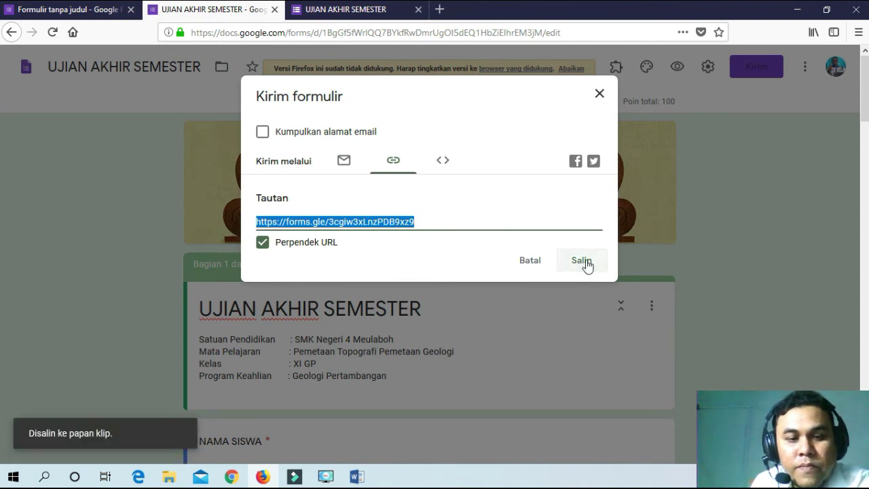
Step: Switch to WhatsApp Web in Chrome, replace the draft message in the Pembelajar chat with the shortened form link, and send it
click(231, 477)
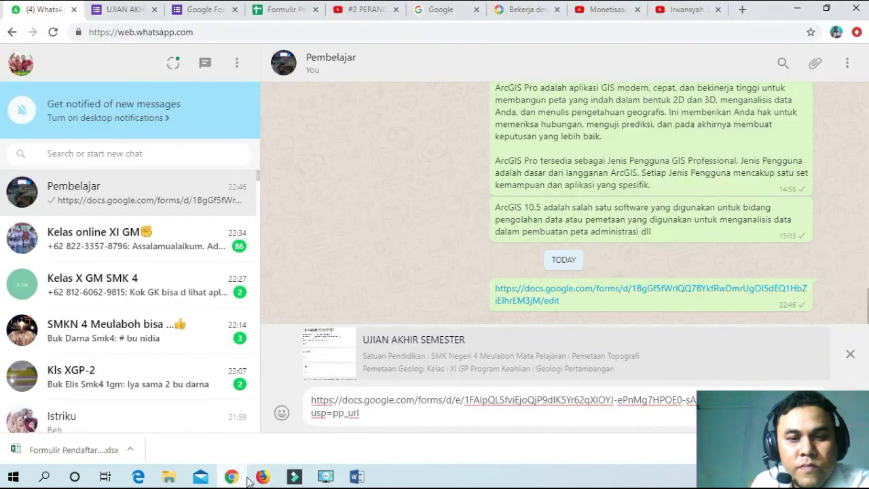
right_click(319, 402)
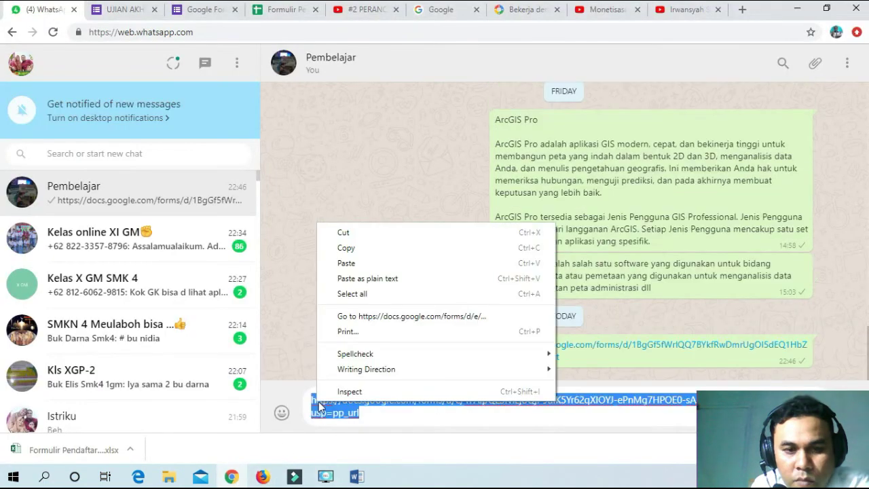
click(356, 263)
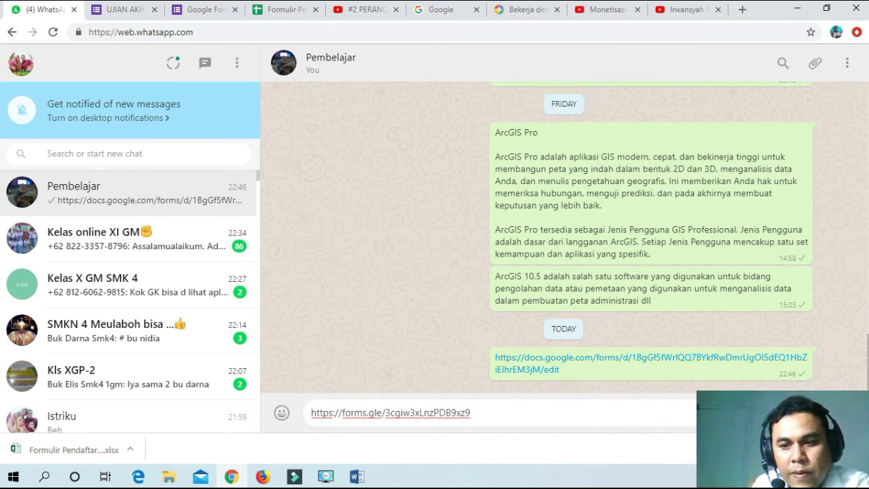
key(Return)
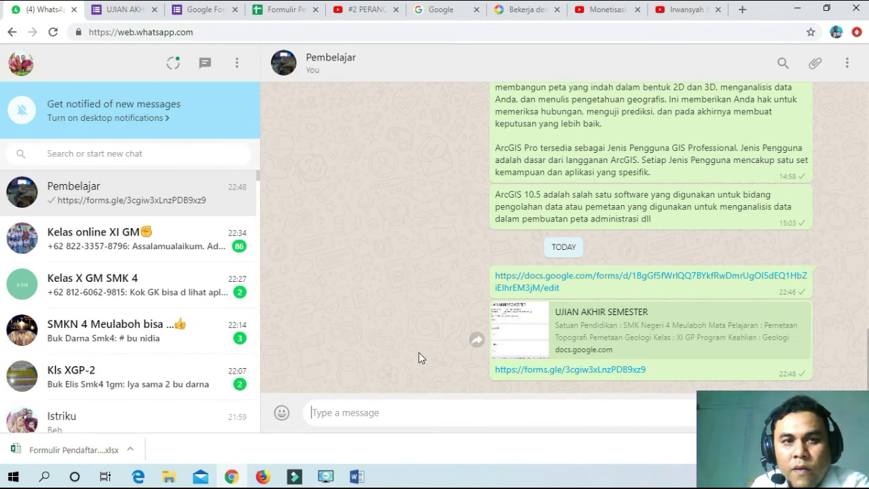
Step: Switch back to the form editor in Firefox and view the SOAL ESSAY section
key(alt+Tab)
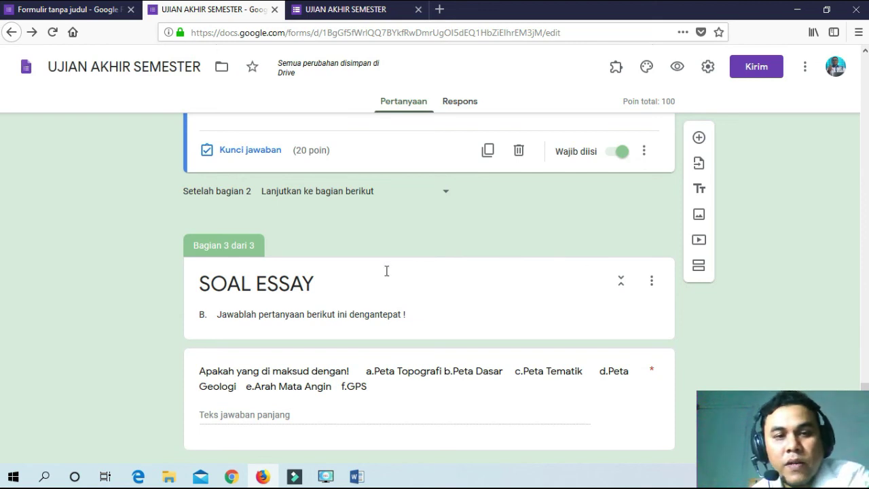
scroll(384, 220, down, 1)
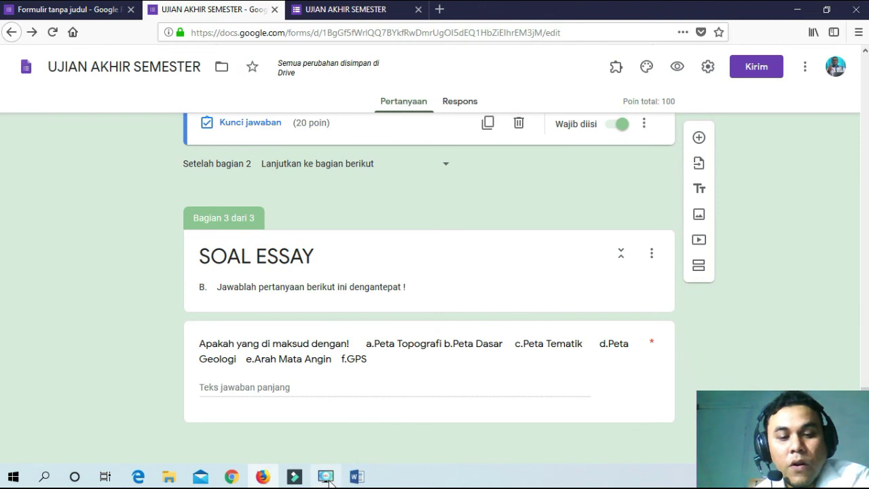
mouse_move(328, 481)
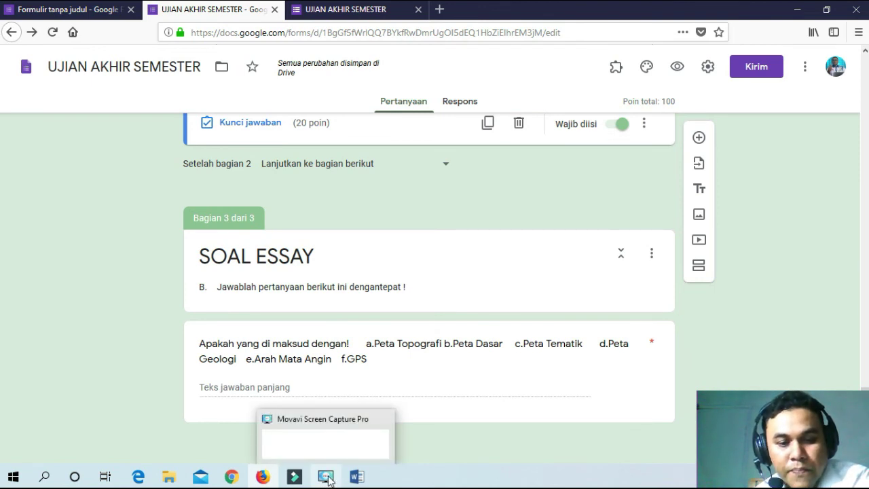
click(328, 478)
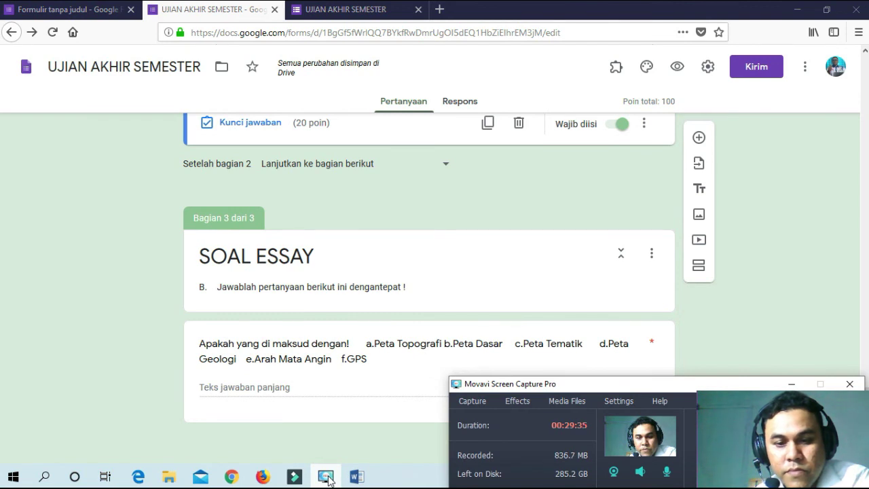
click(329, 478)
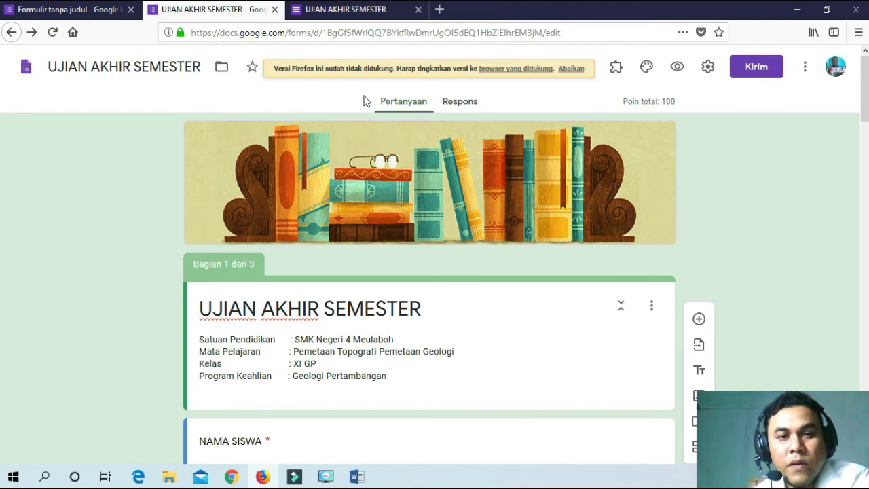
Step: Check the form's responses page, and return to the questions to look over the identity and multiple-choice sections
scroll(342, 200, down, 3)
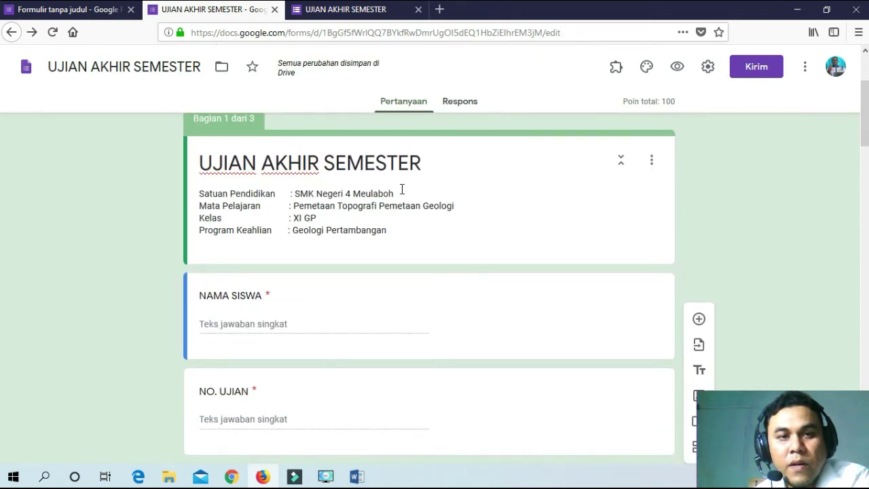
click(458, 106)
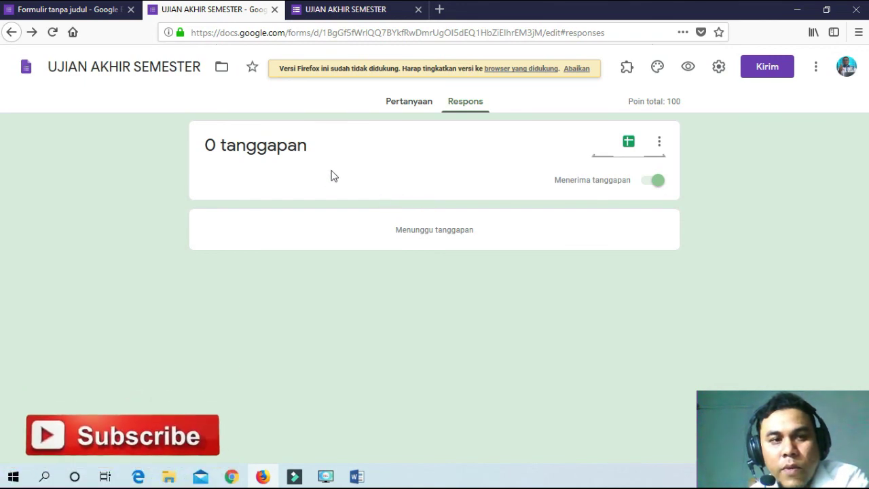
click(412, 104)
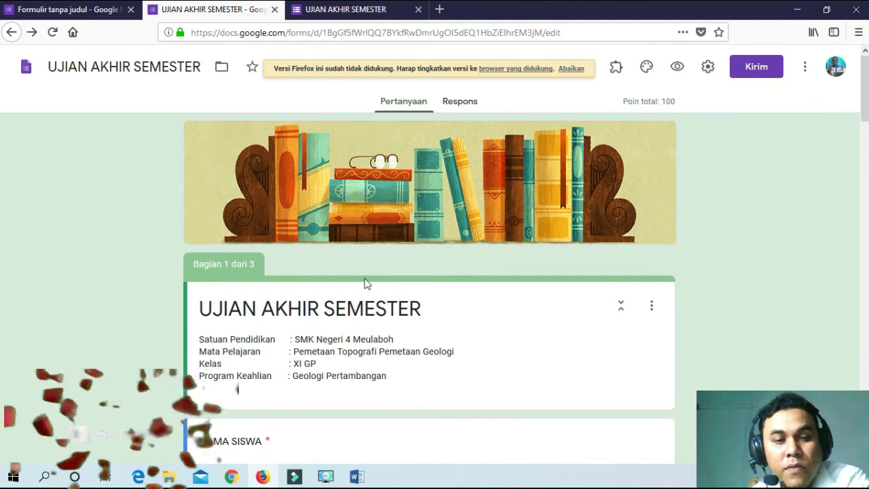
scroll(365, 284, down, 3)
scroll(365, 267, down, 4)
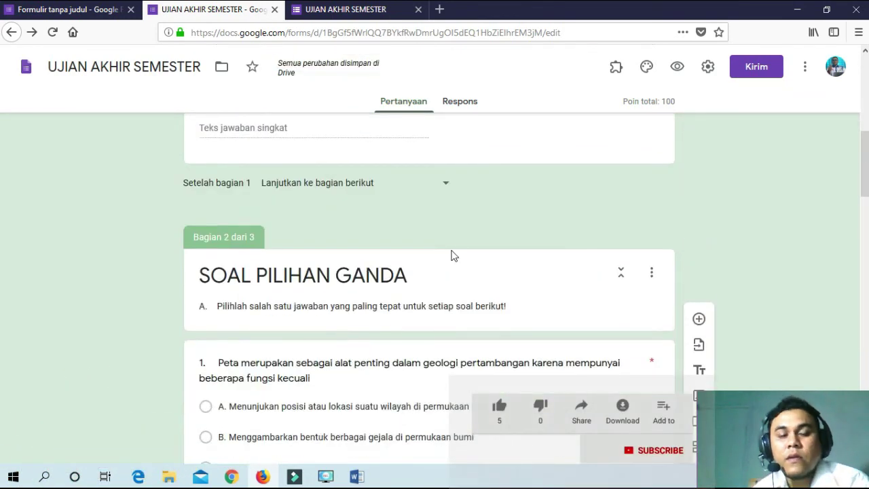
Step: Review the finished form's SOAL PILIHAN GANDA questions through to the SOAL ESSAY section, and return to the first multiple-choice question
scroll(468, 239, down, 10)
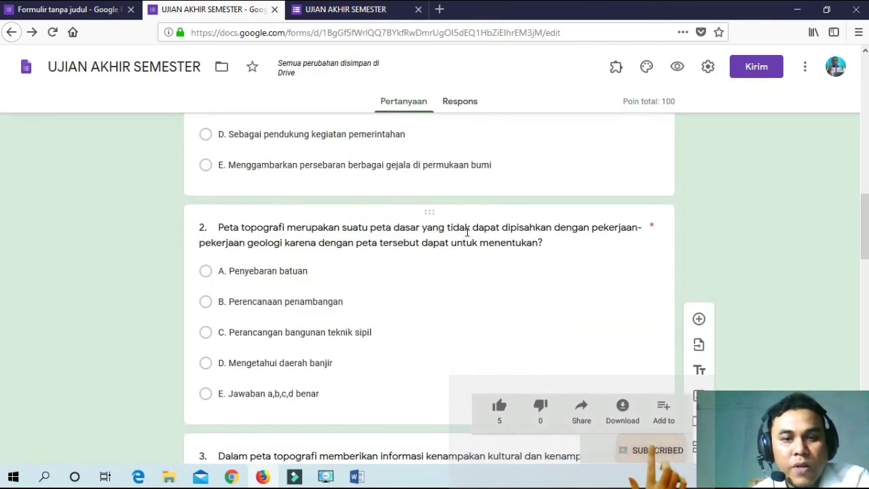
scroll(467, 235, down, 6)
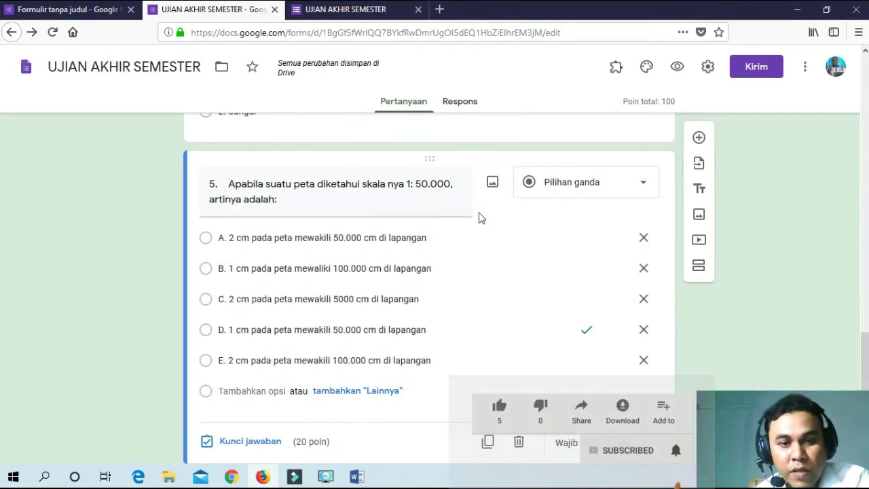
scroll(474, 228, down, 4)
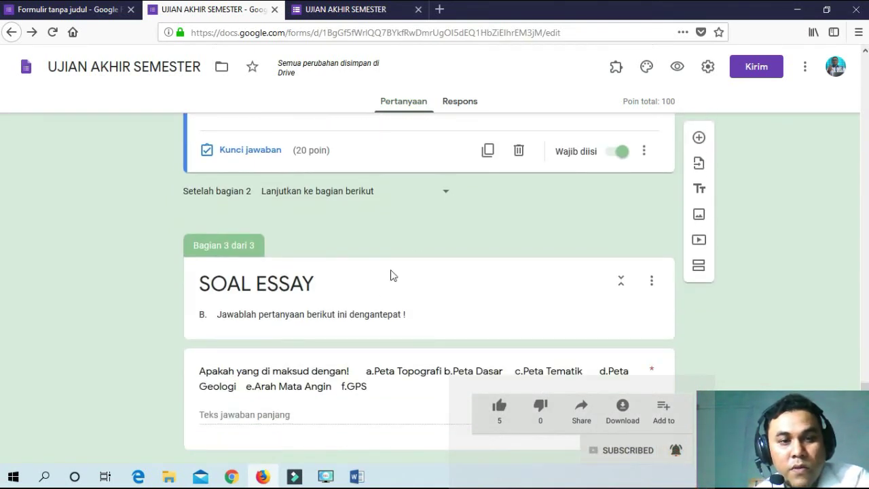
scroll(391, 273, up, 2)
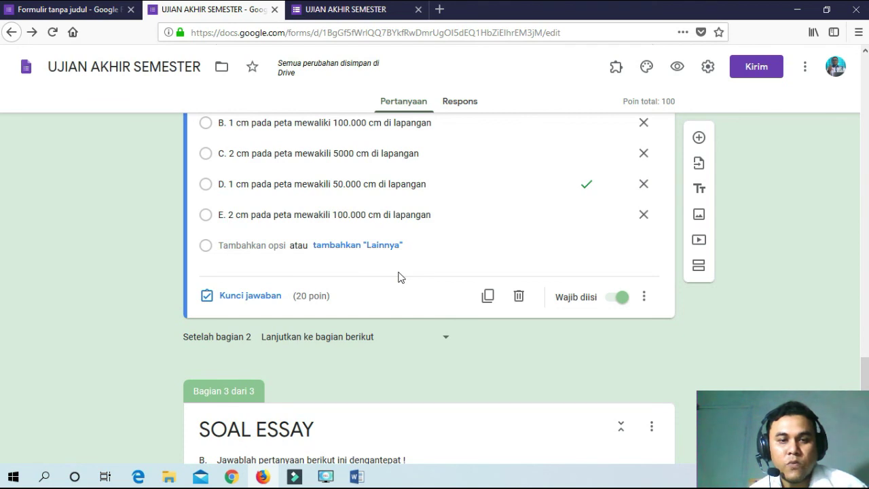
scroll(455, 330, up, 12)
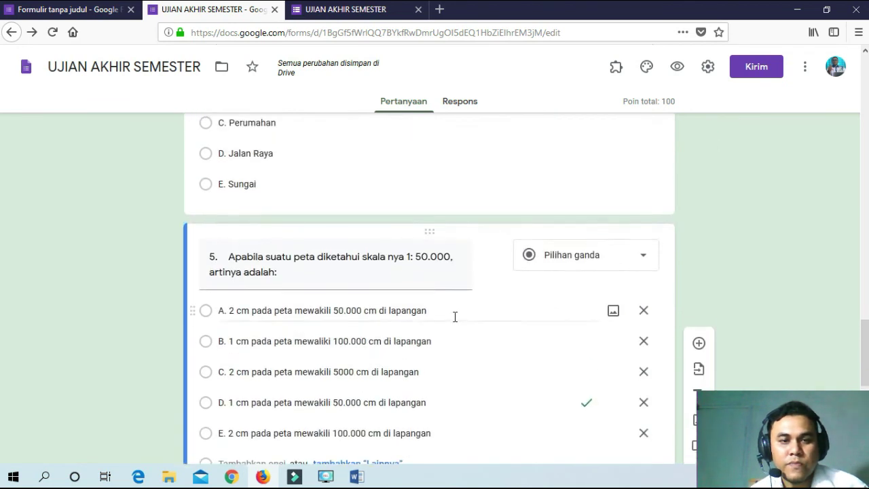
scroll(455, 320, up, 10)
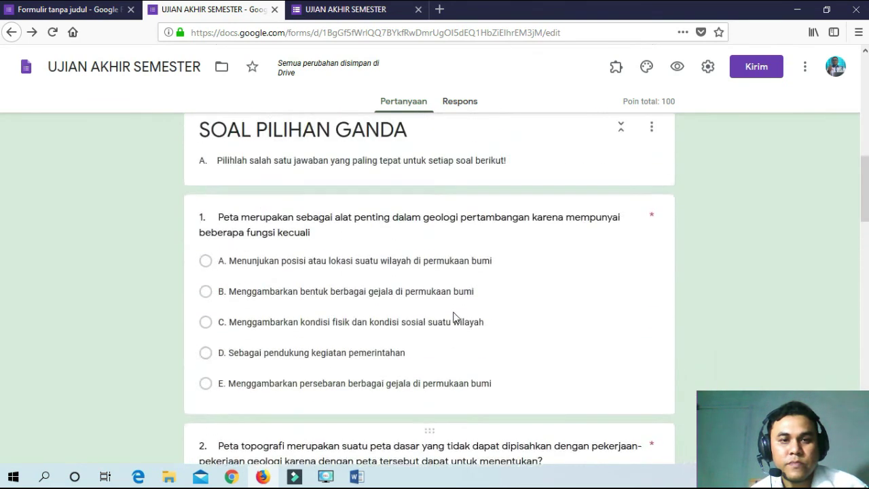